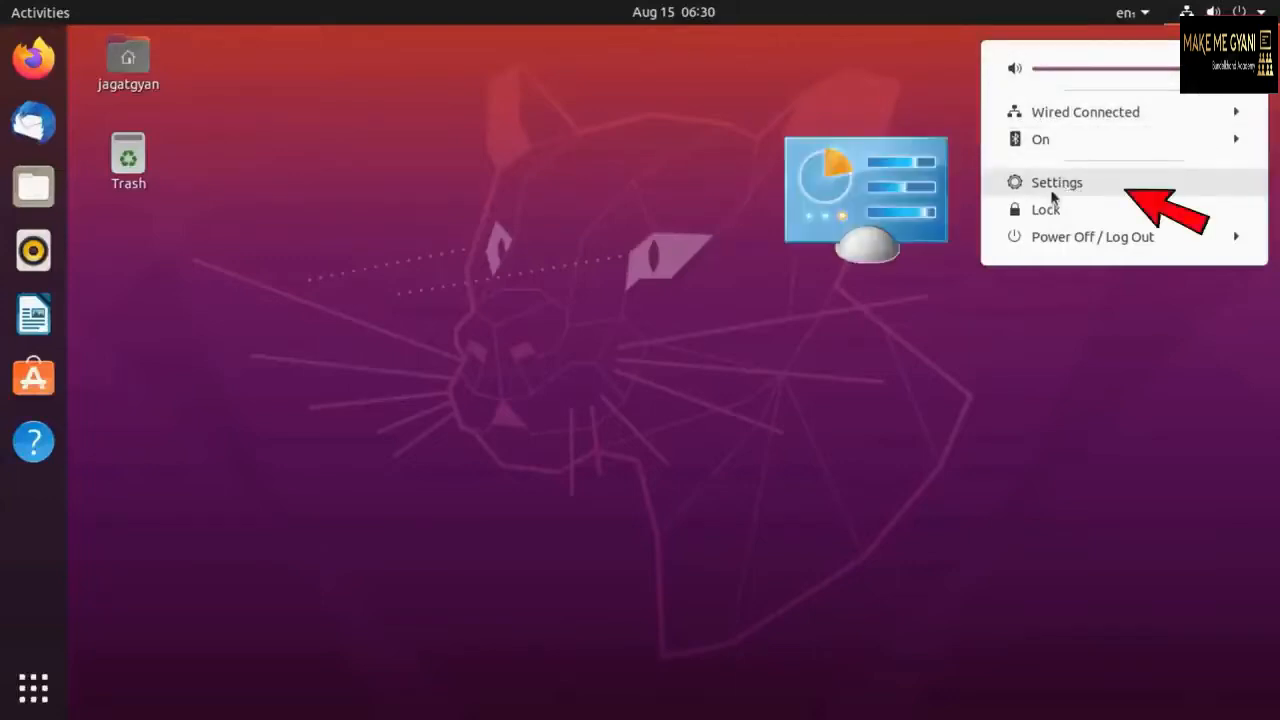
# - View the power and log-out options, and the available keyboard input languages
pyautogui.click(1080, 240)
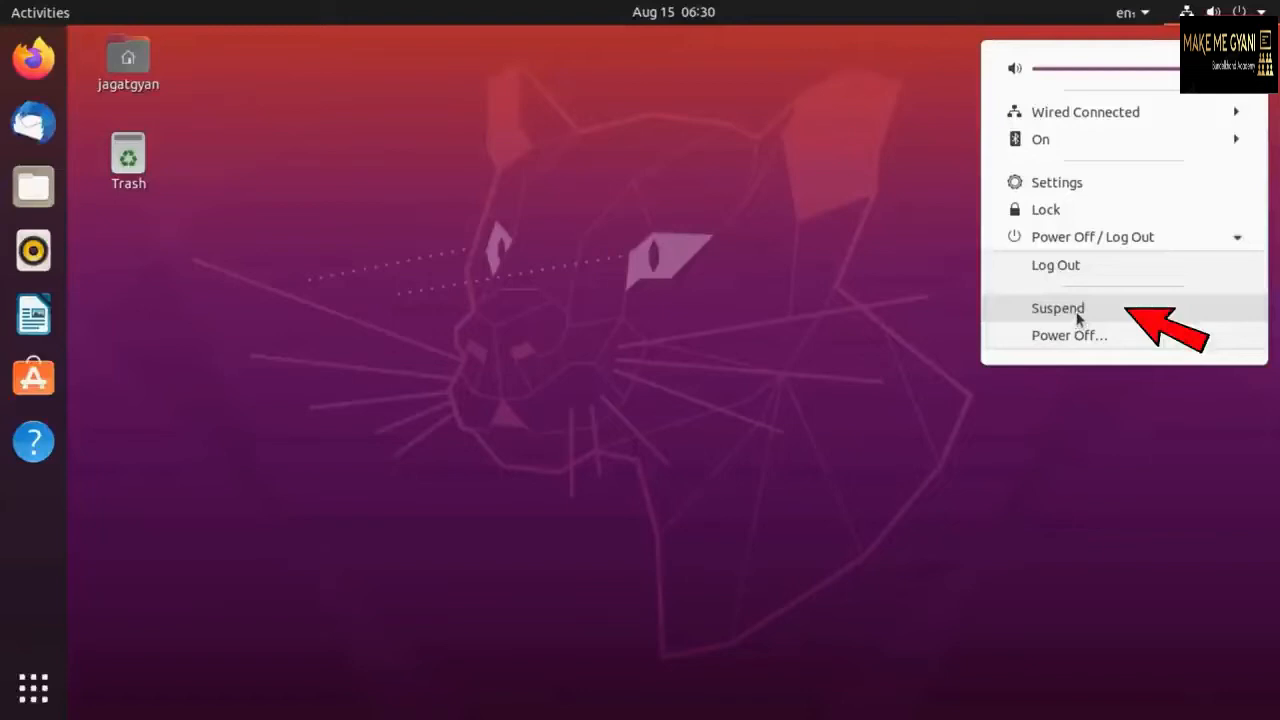
pyautogui.moveTo(1134, 22)
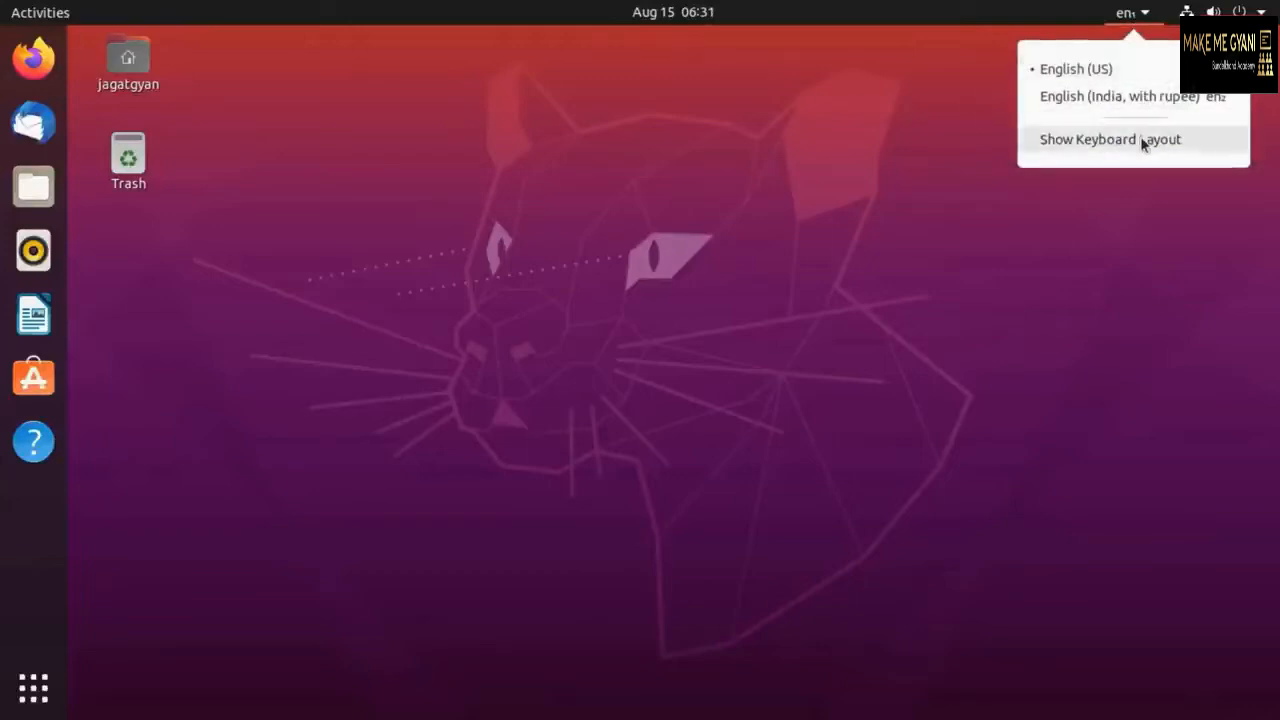
# - Open the Trash and the home folder from the desktop, closing each window after viewing it
pyautogui.click(136, 176)
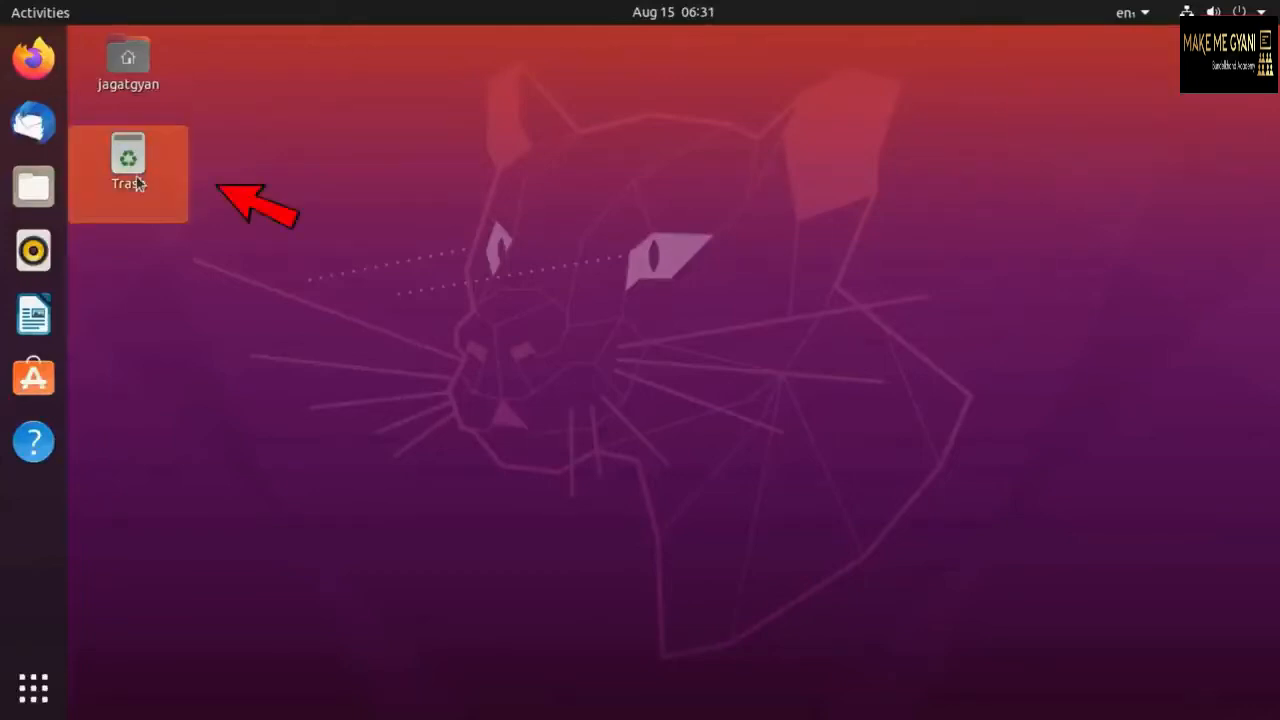
pyautogui.doubleClick(136, 176)
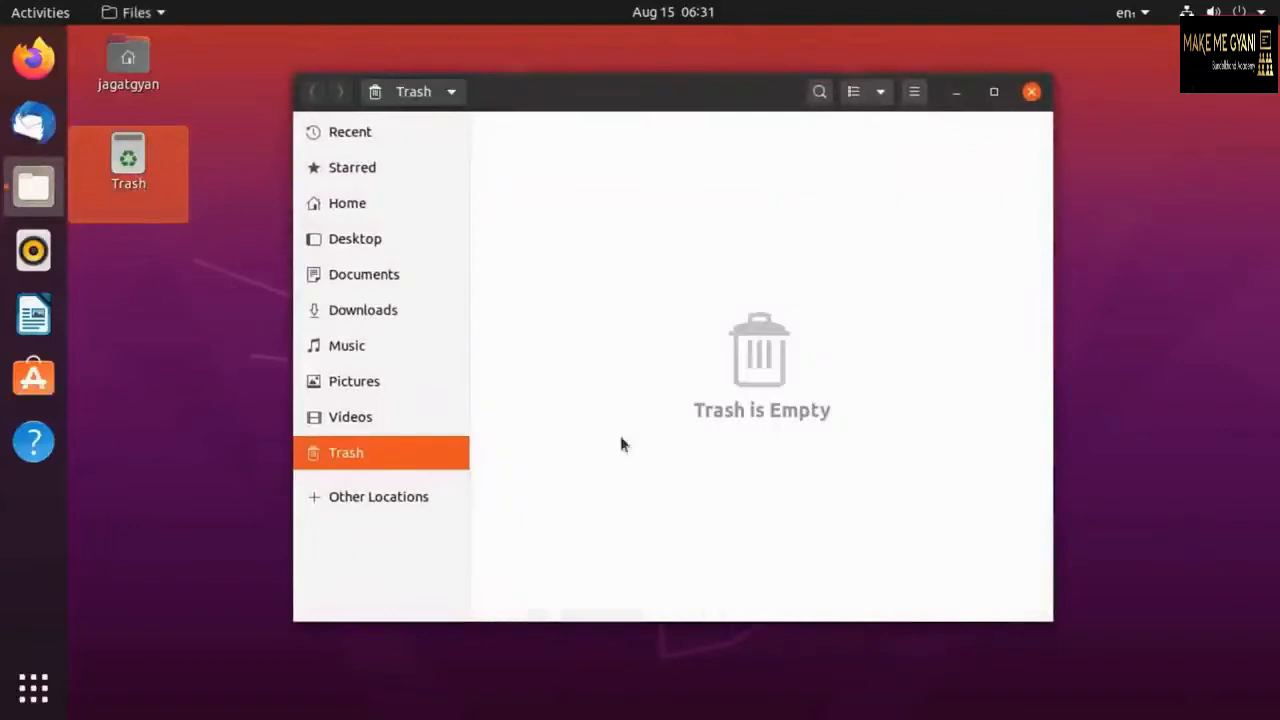
pyautogui.click(1036, 94)
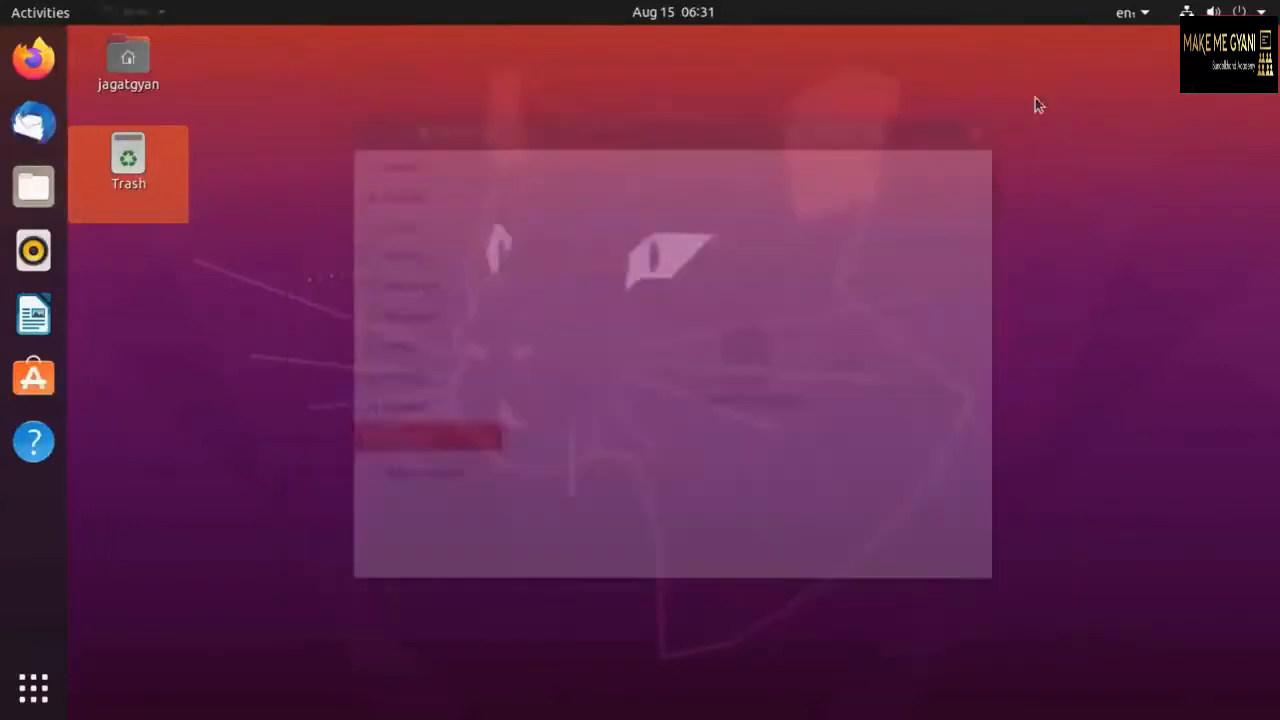
pyautogui.doubleClick(128, 84)
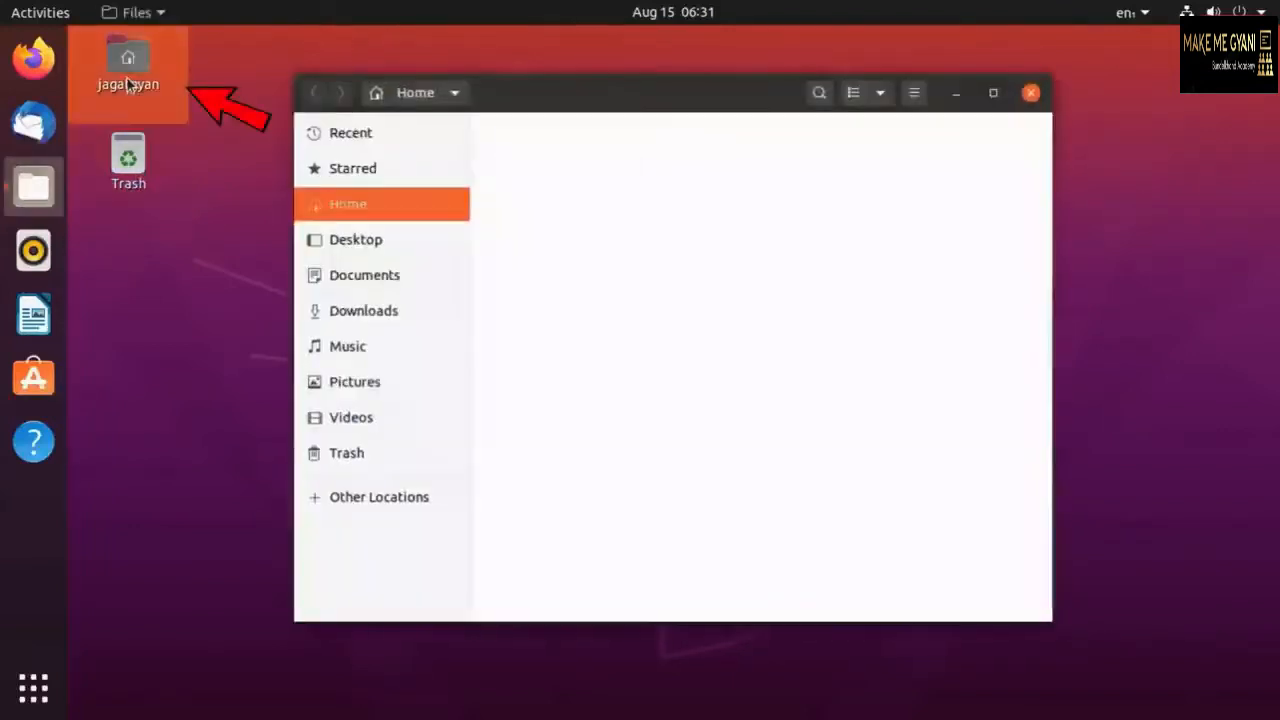
pyautogui.click(1032, 93)
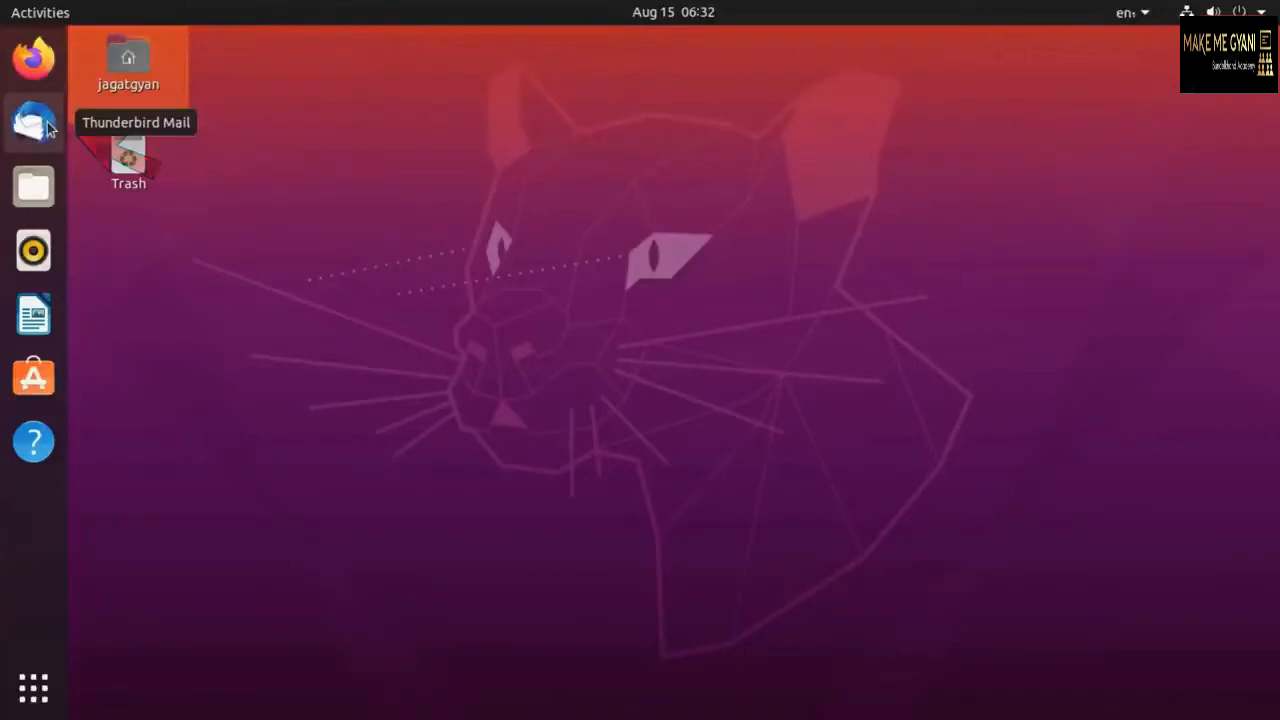
# - Open the file manager, view Other Locations, and close the window
pyautogui.click(48, 187)
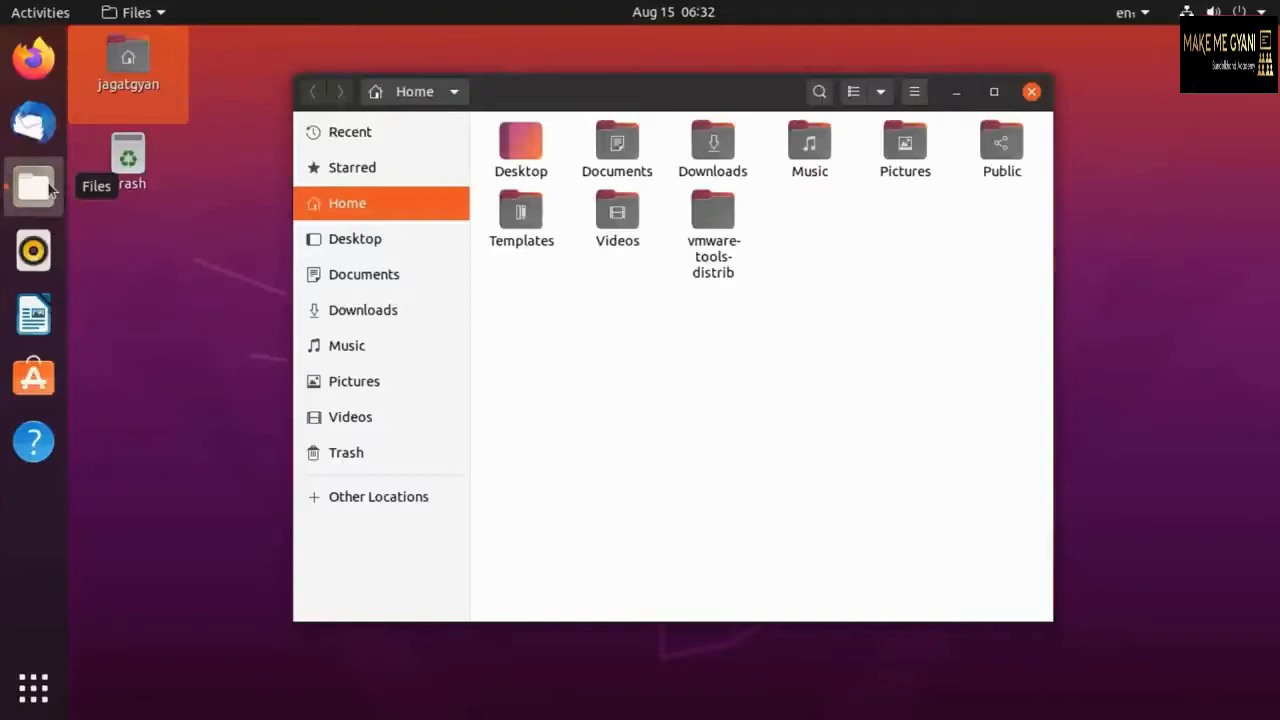
pyautogui.click(378, 497)
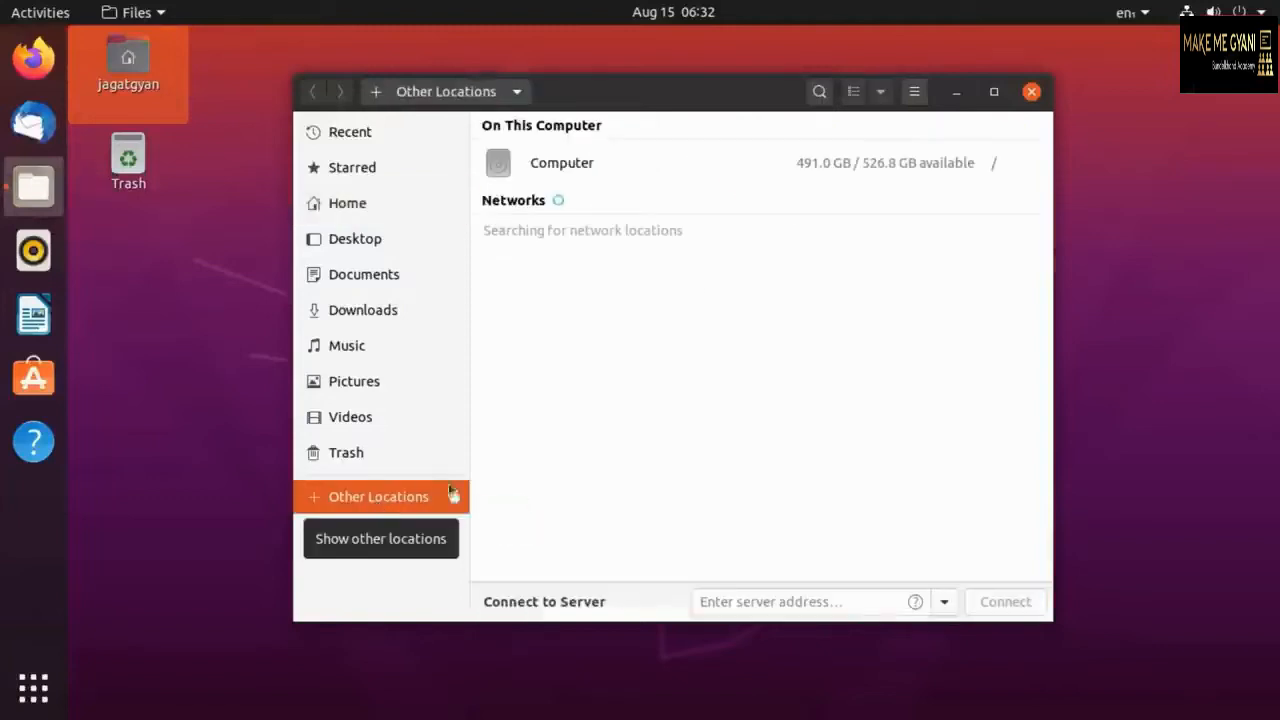
pyautogui.click(1032, 93)
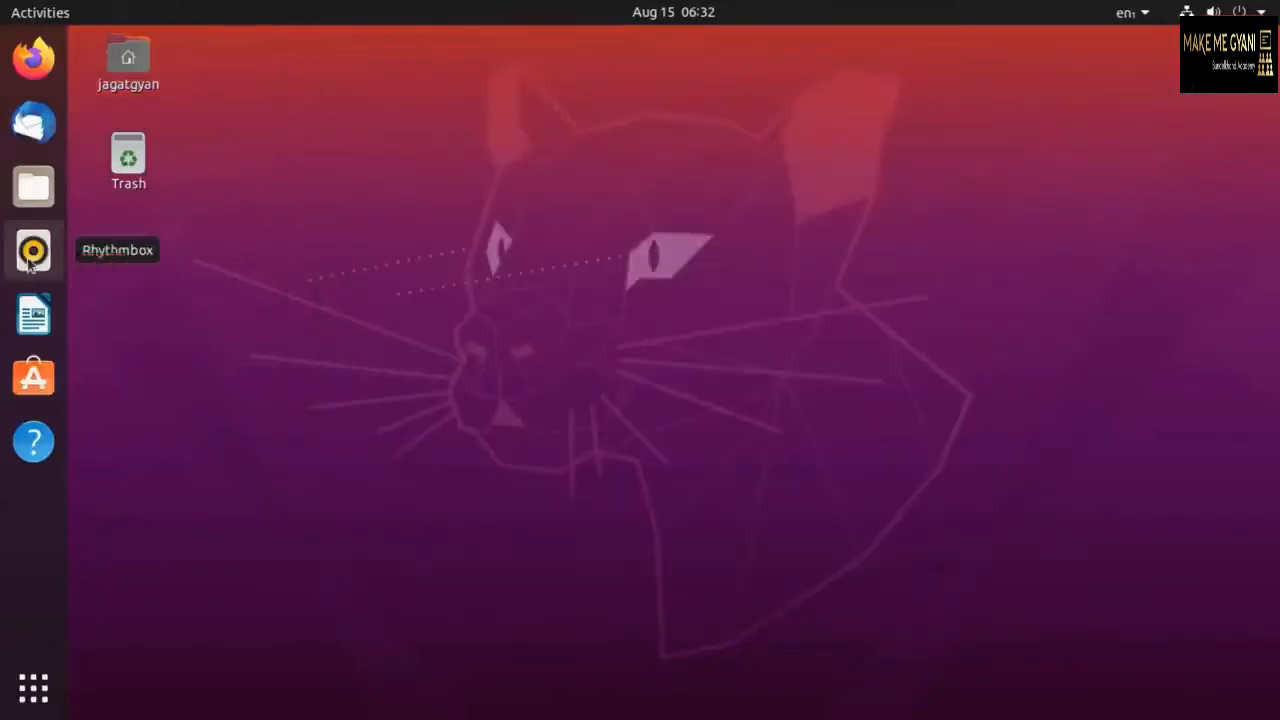
# - Launch LibreOffice Writer, dismiss the Tip of the Day, and quit Writer
pyautogui.click(33, 316)
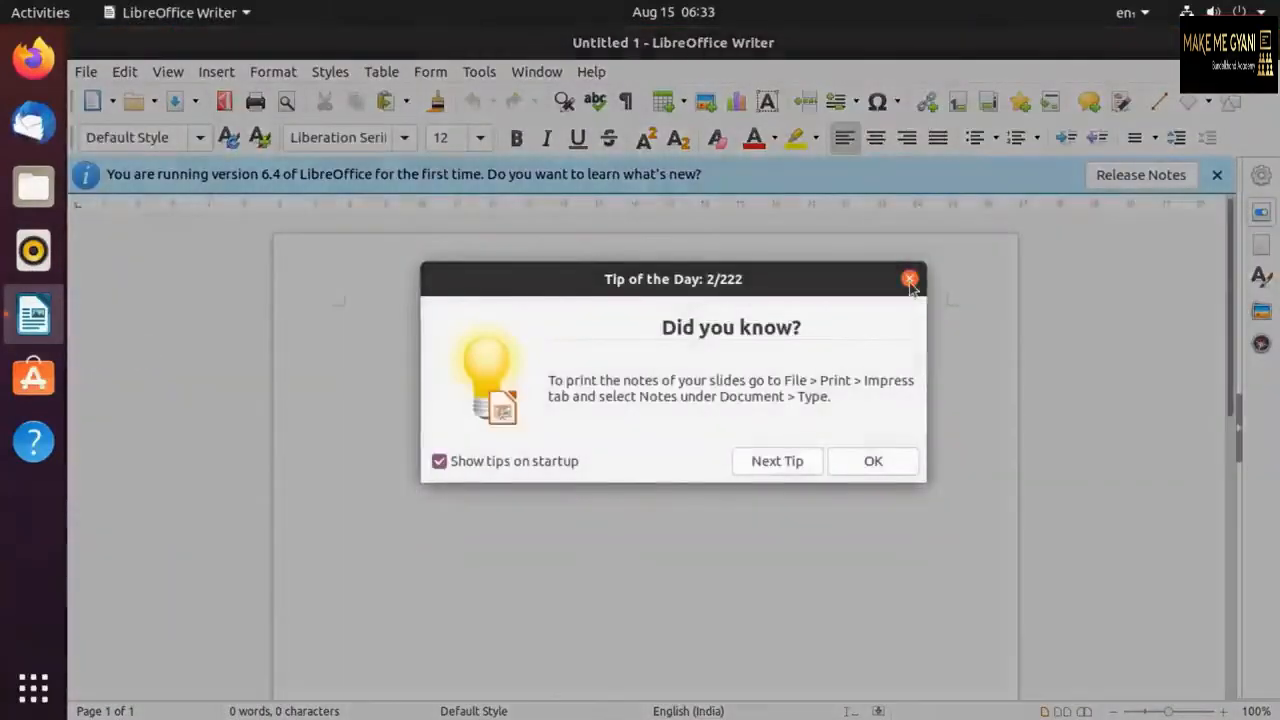
pyautogui.click(909, 280)
pyautogui.hotkey('ctrl', 'q')
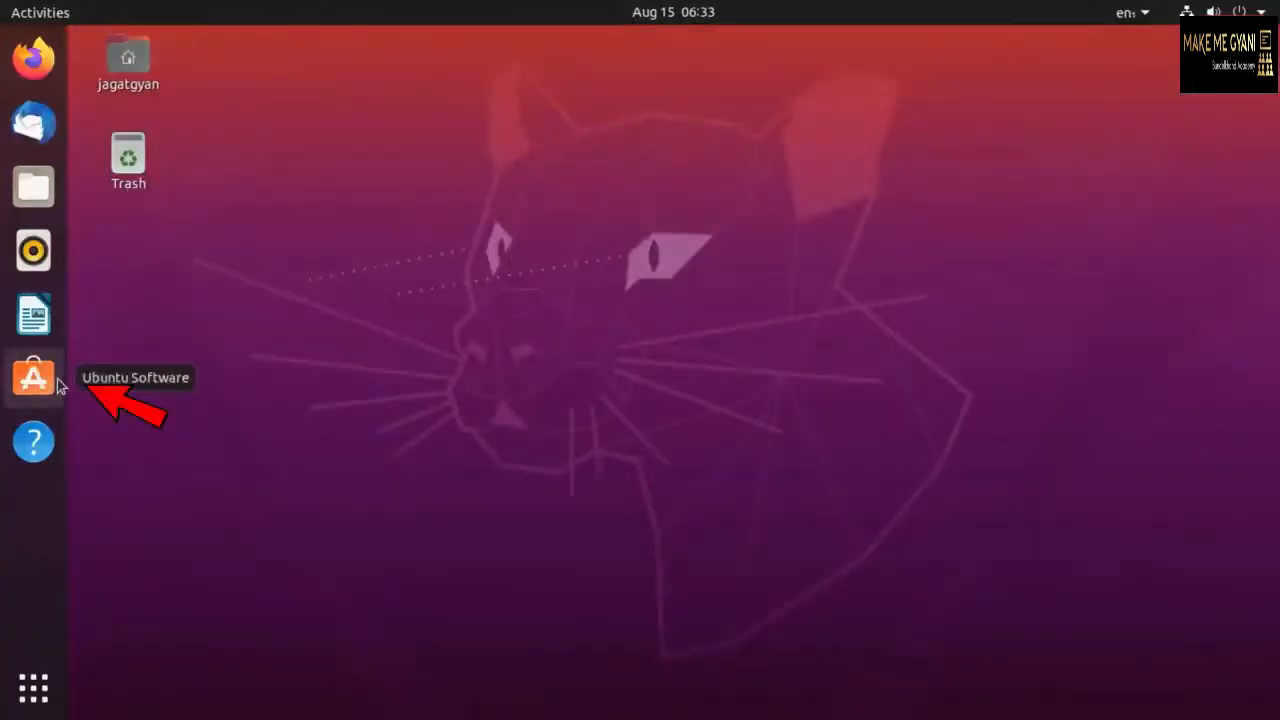
# - Open Ubuntu Software, and browse the frequent and complete lists of installed applications
pyautogui.click(58, 384)
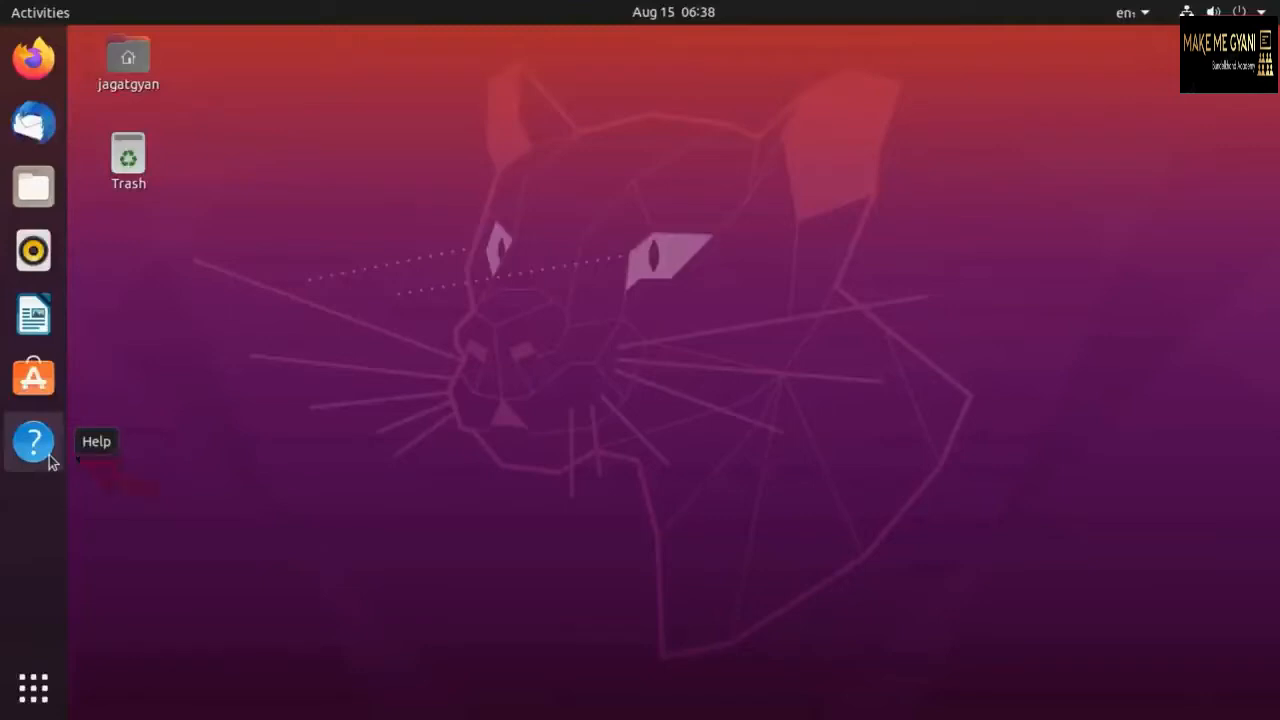
pyautogui.click(33, 692)
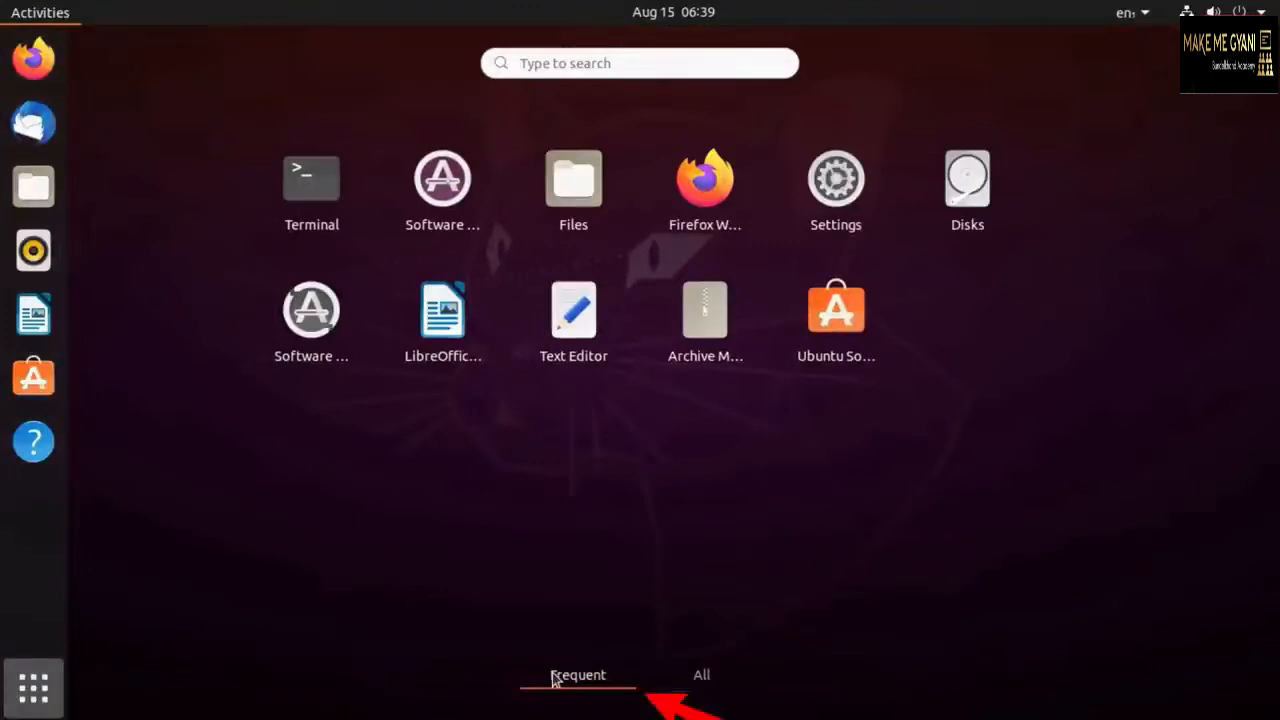
pyautogui.click(701, 676)
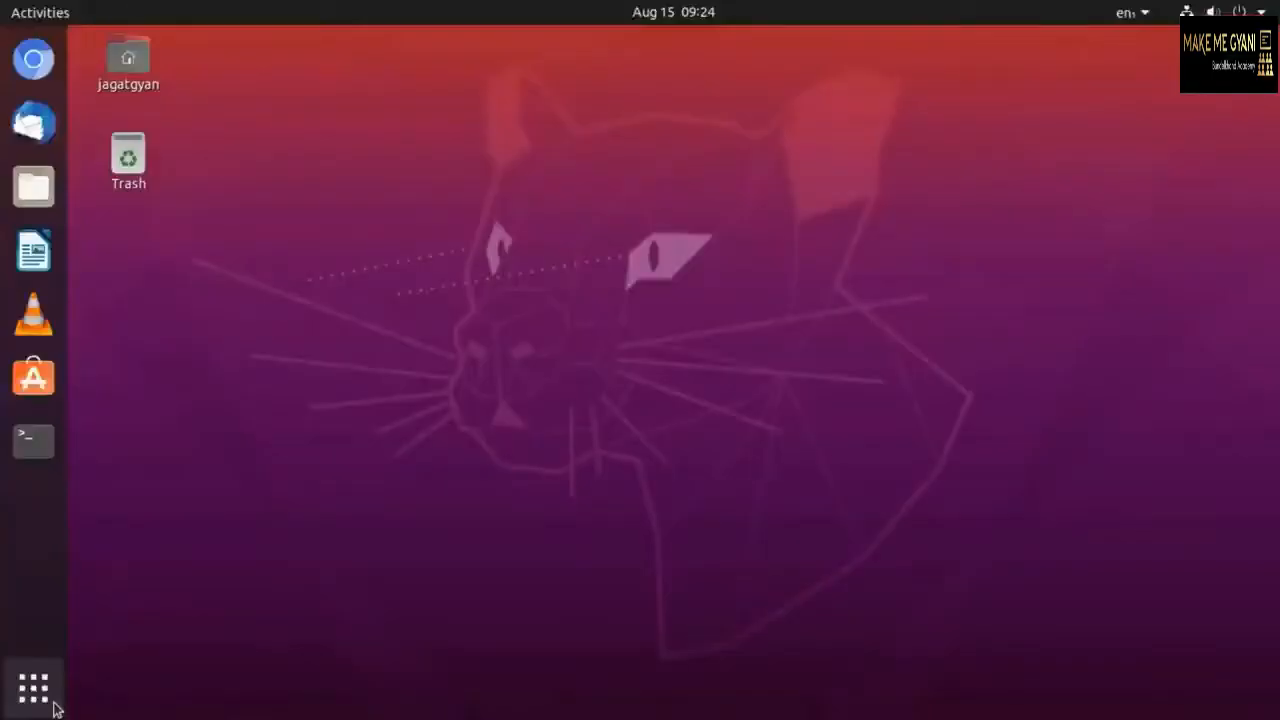
pyautogui.click(52, 706)
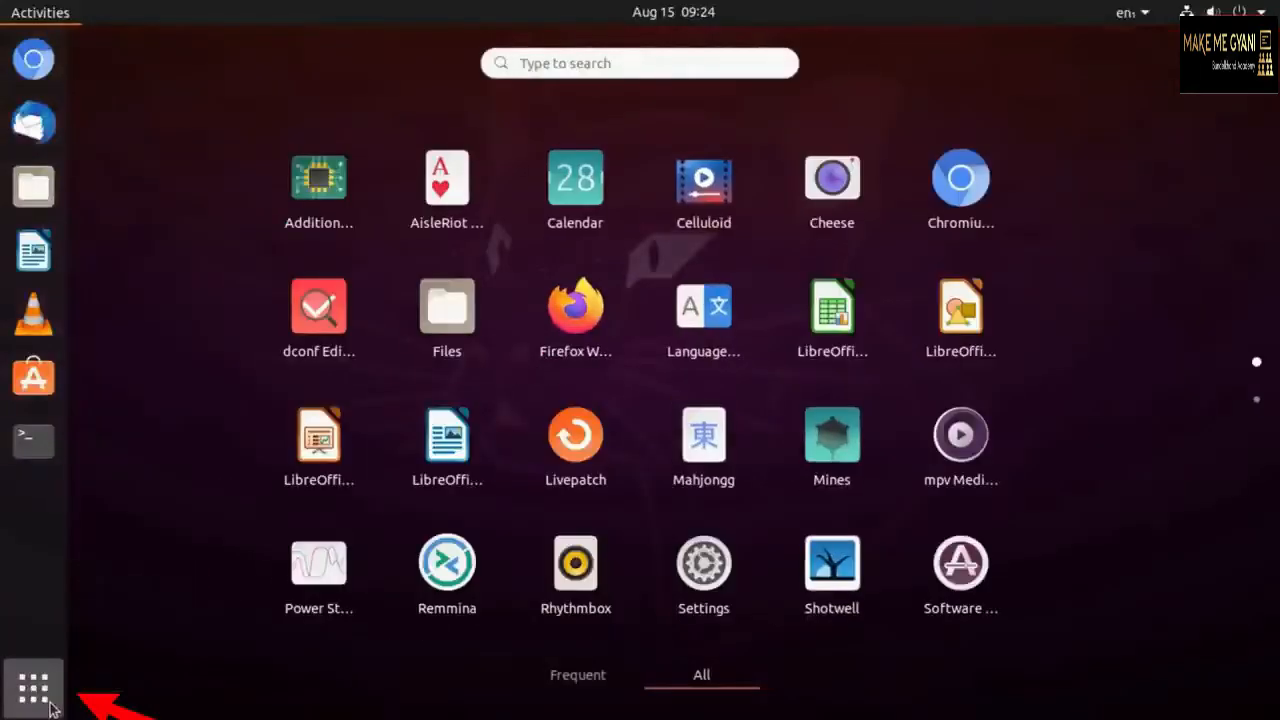
pyautogui.click(52, 706)
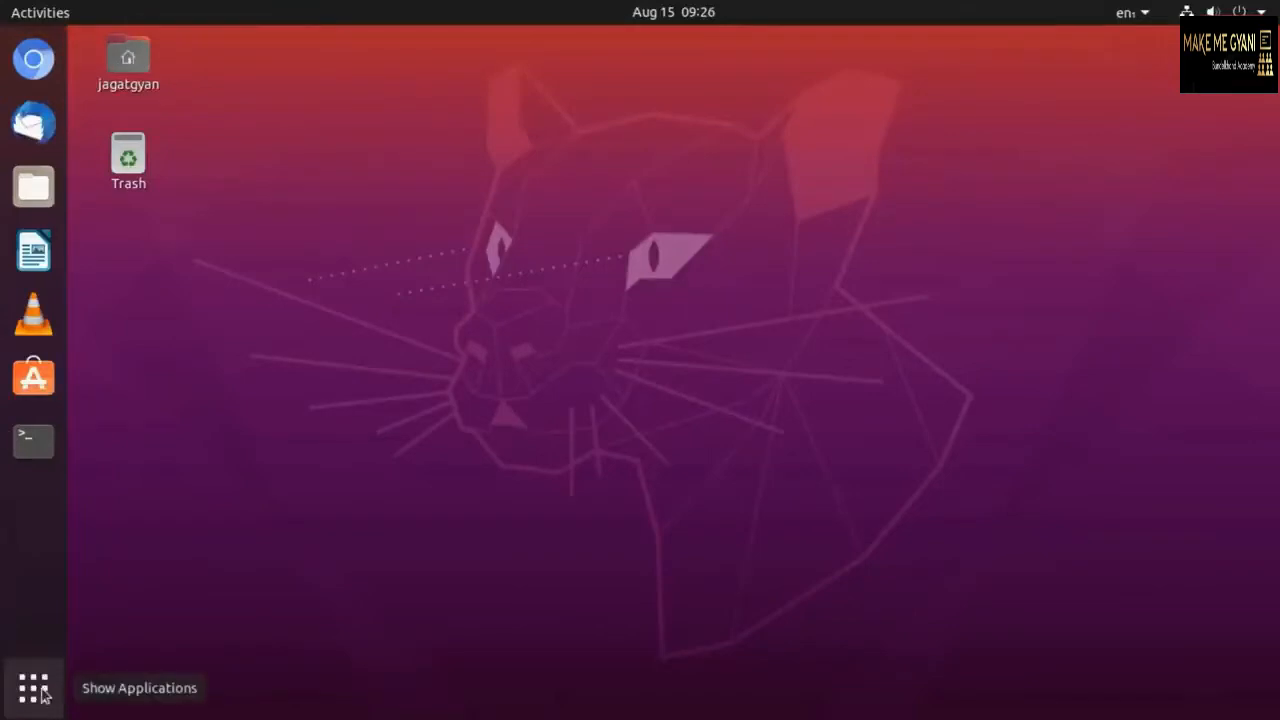
# - In dconf Editor, search for show-apps-at, turn on dash-to-dock's show-apps-at-top setting, and close the editor
pyautogui.click(33, 686)
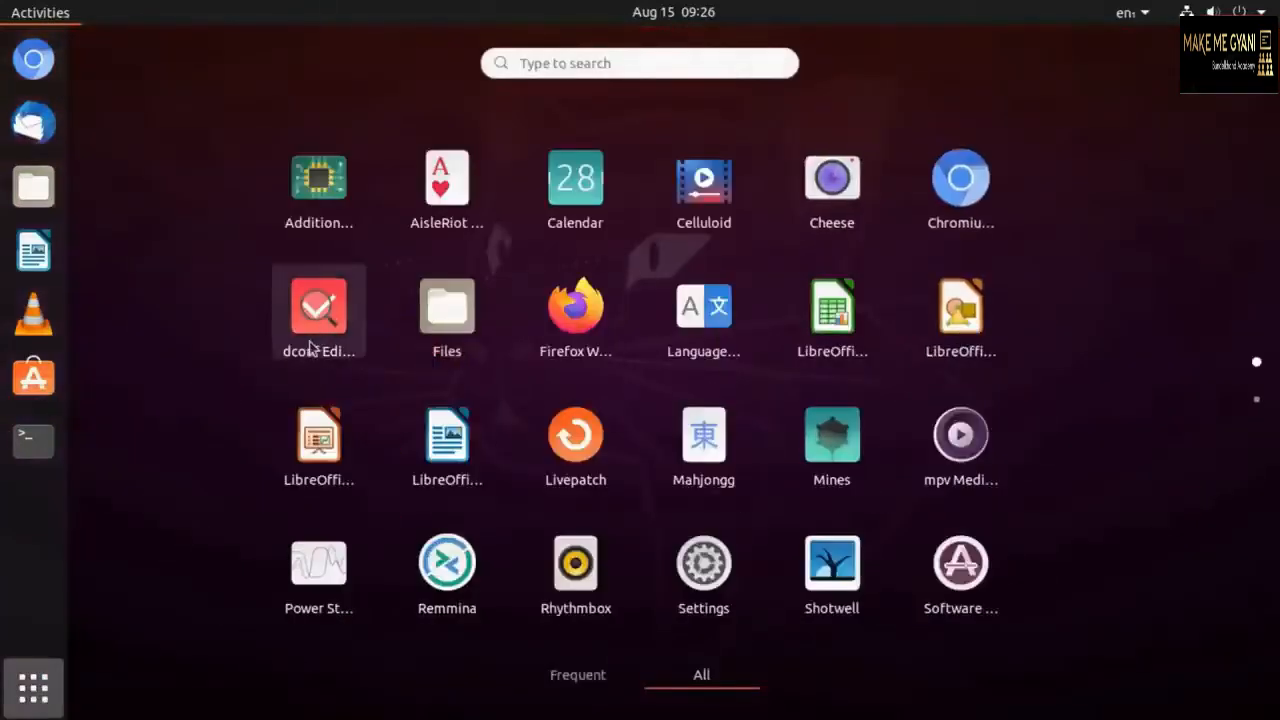
pyautogui.click(311, 347)
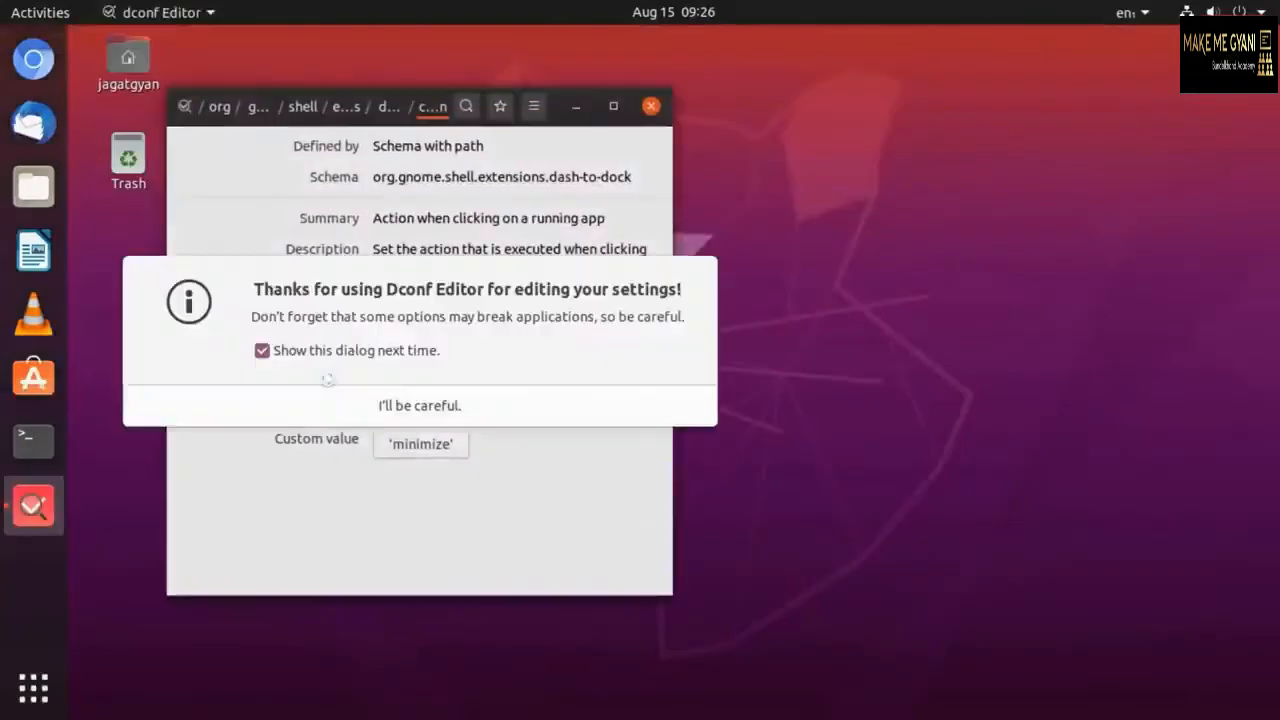
pyautogui.click(480, 408)
pyautogui.click(466, 106)
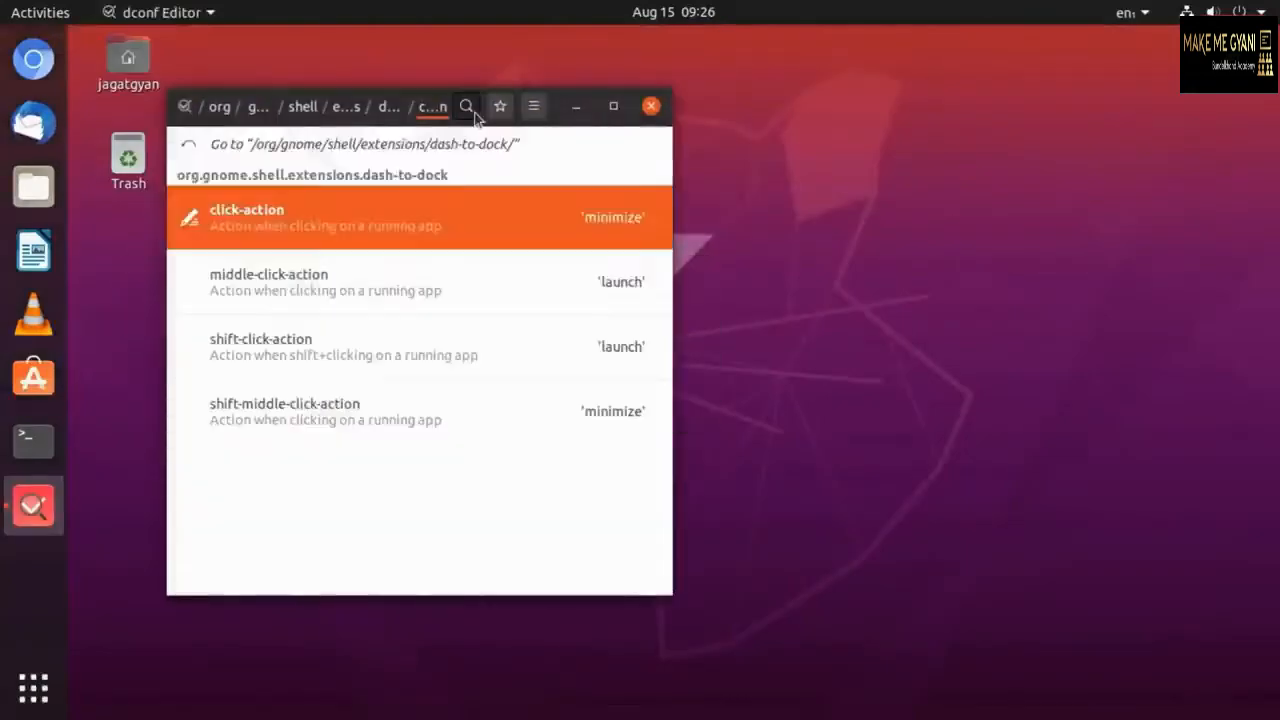
pyautogui.write('show-apps-at')
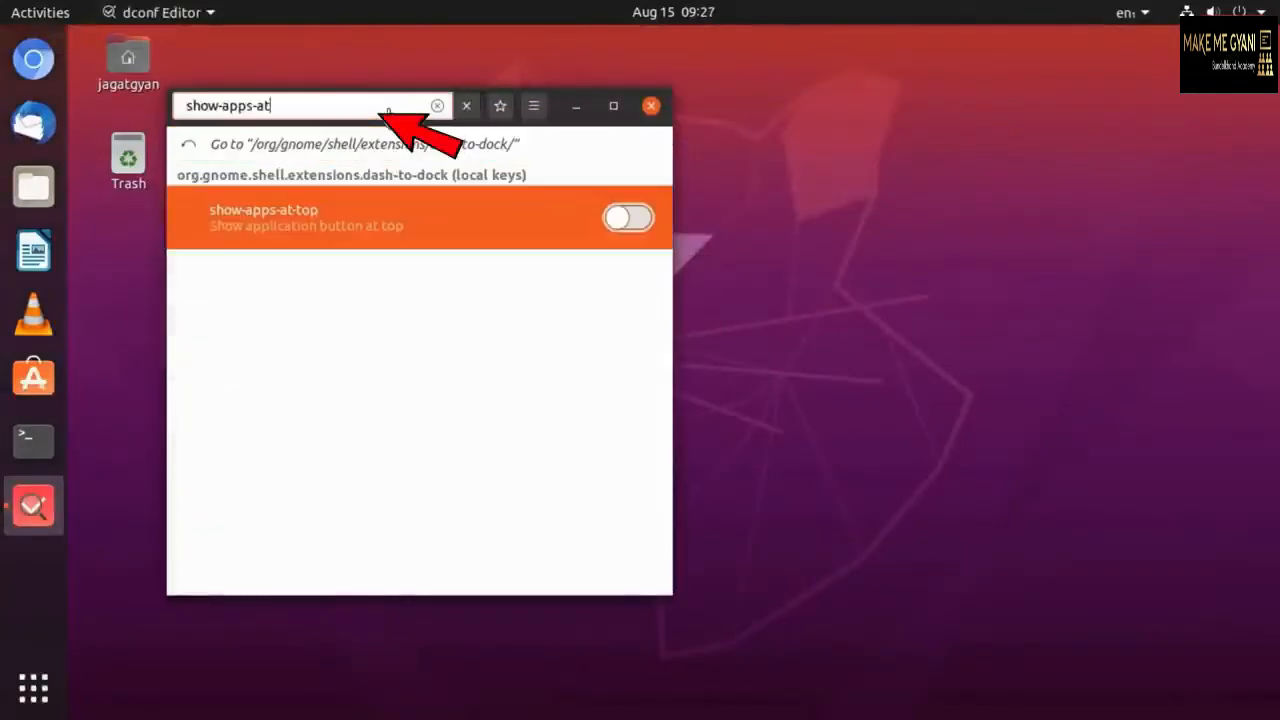
pyautogui.click(630, 218)
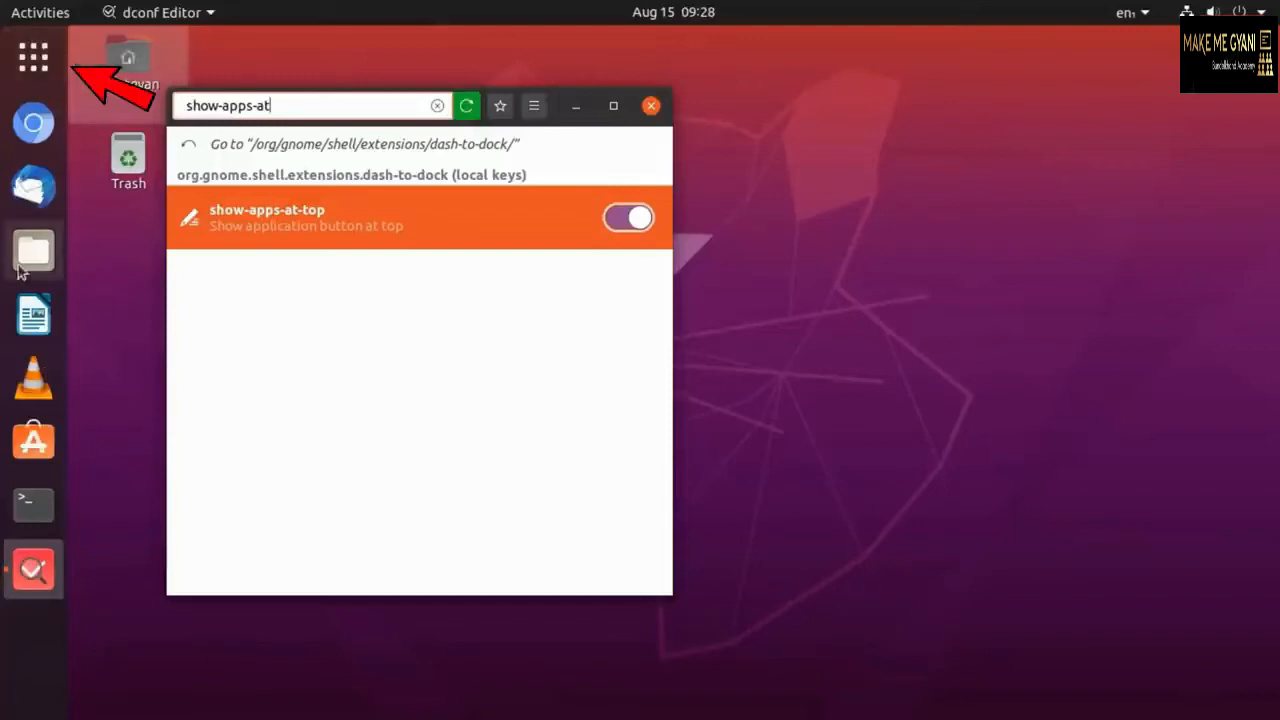
pyautogui.click(650, 106)
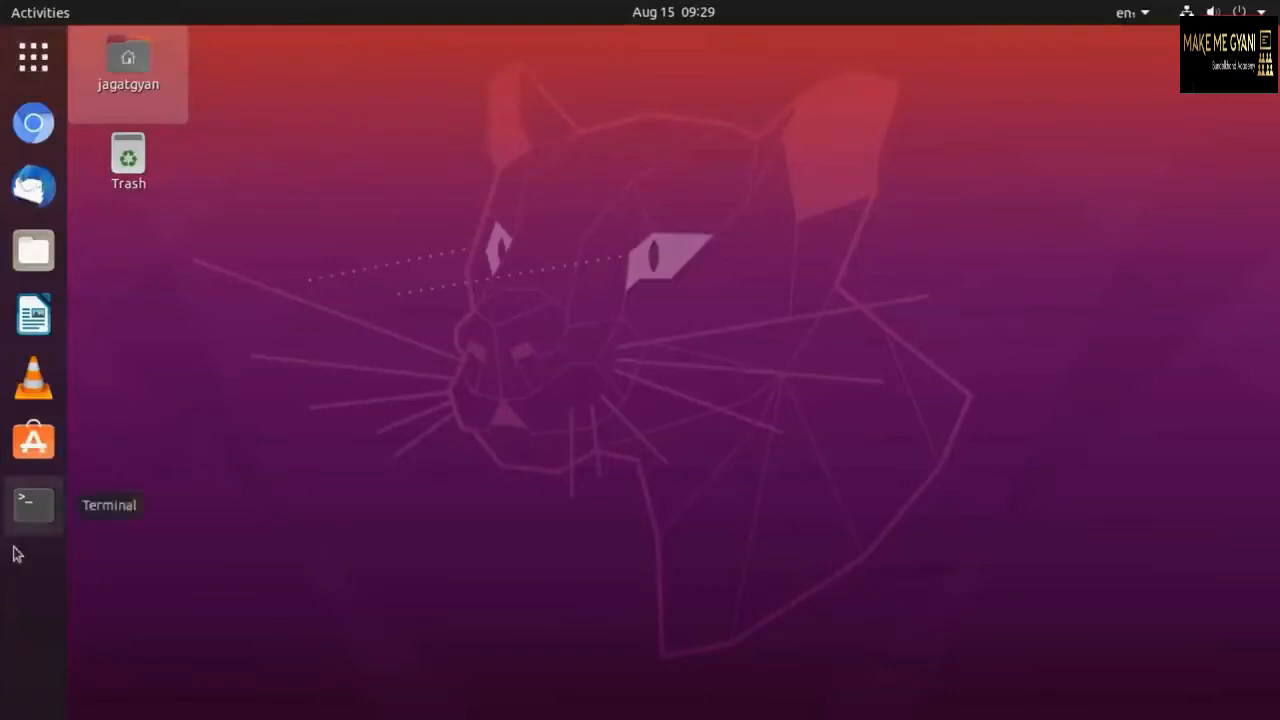
# - Open the Appearance settings from the desktop and set the dock's position on screen to Bottom
pyautogui.rightClick(390, 233)
pyautogui.click(502, 488)
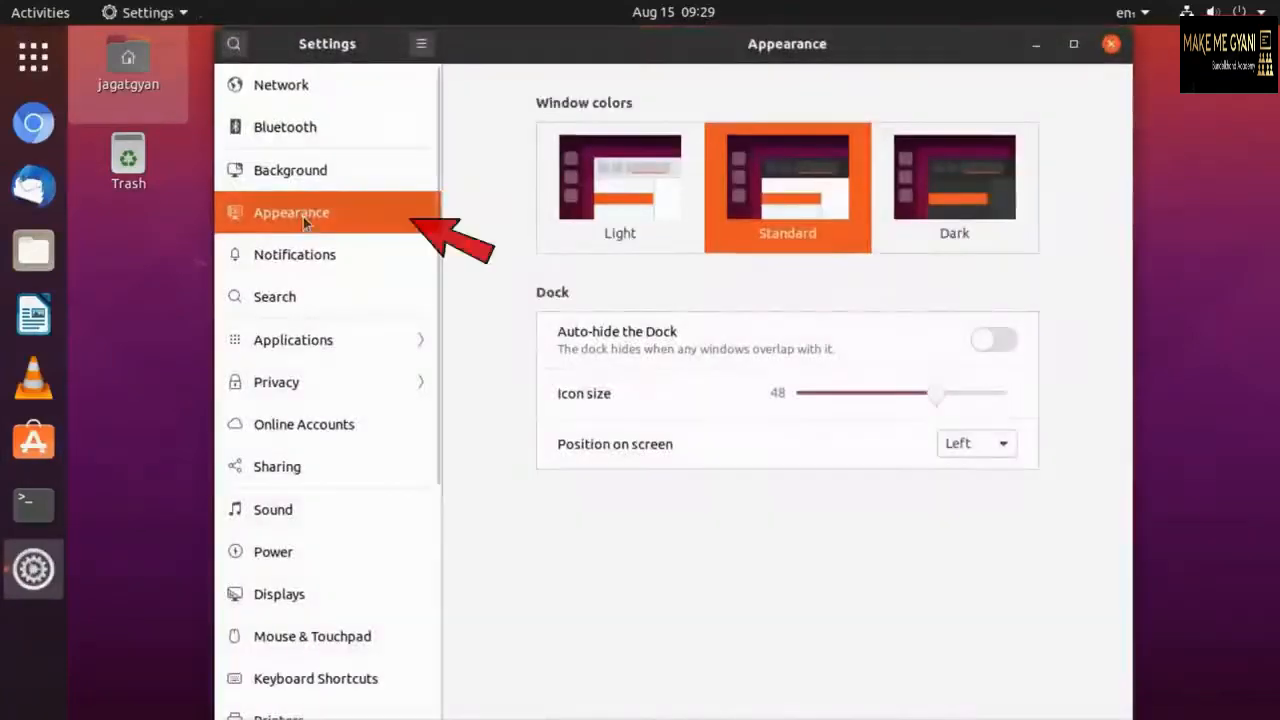
pyautogui.click(986, 443)
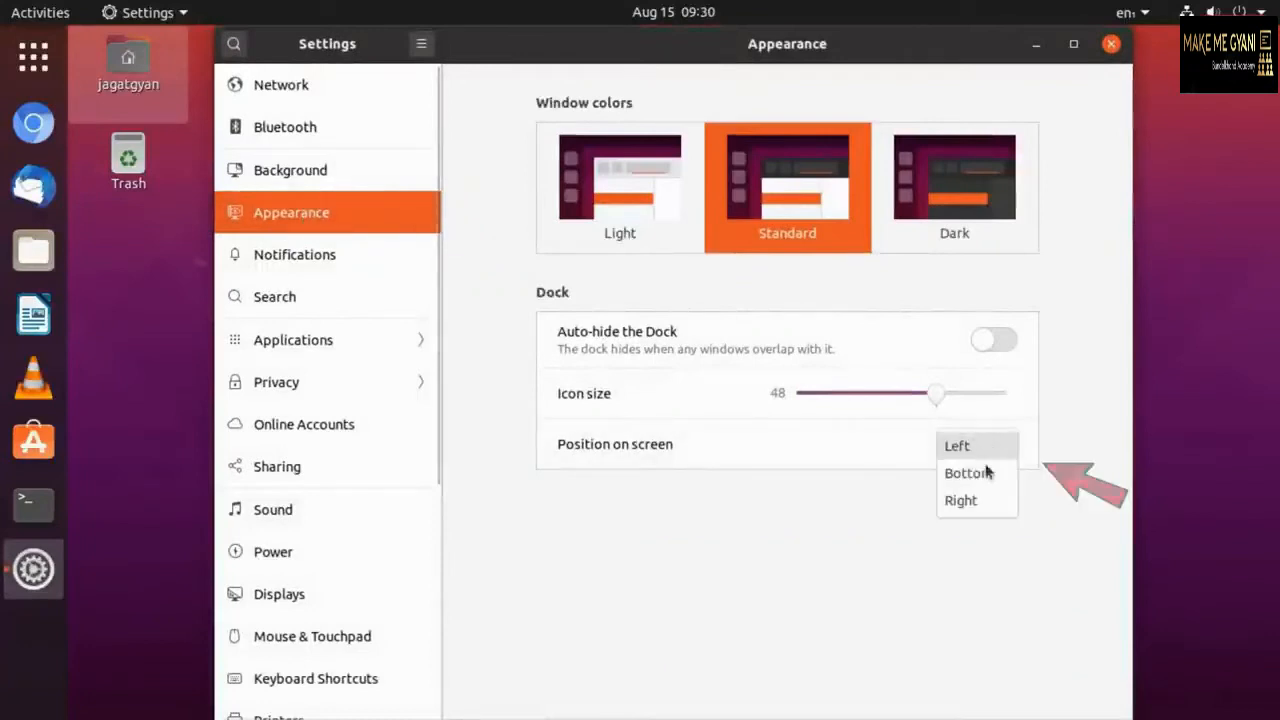
pyautogui.click(986, 473)
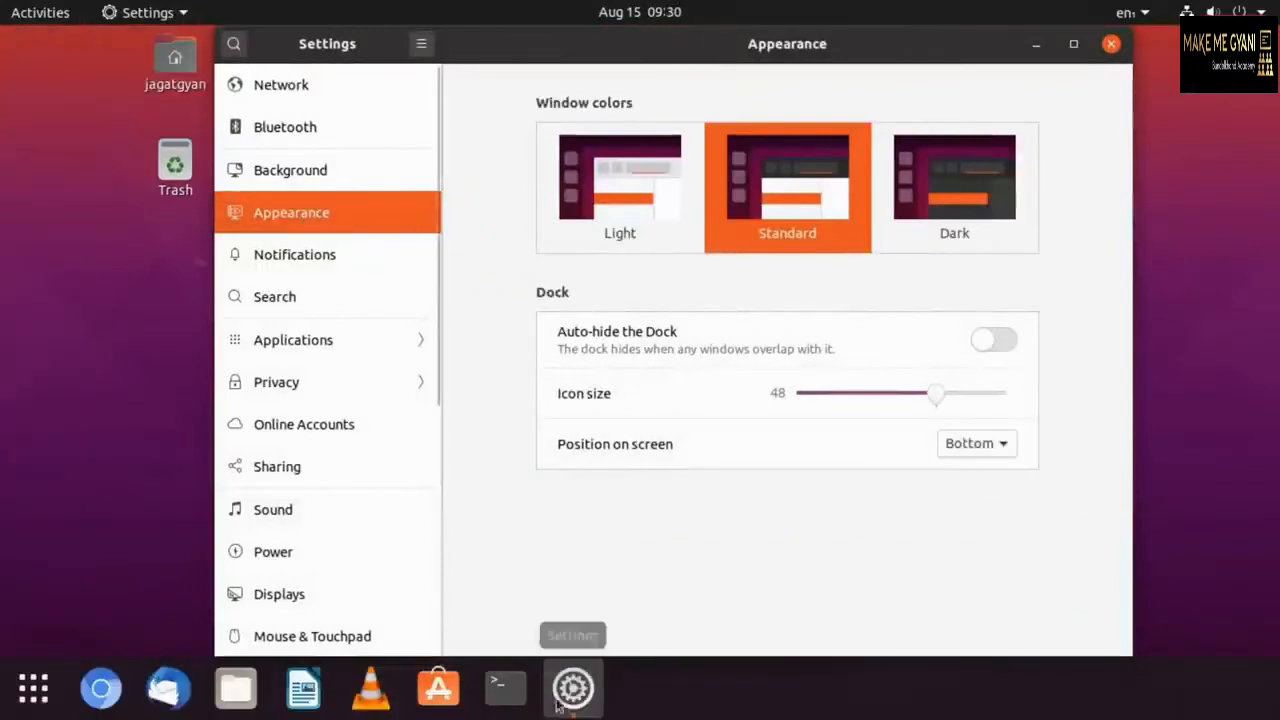
# - Try the Right position for the dock and set it back to Bottom
pyautogui.click(976, 443)
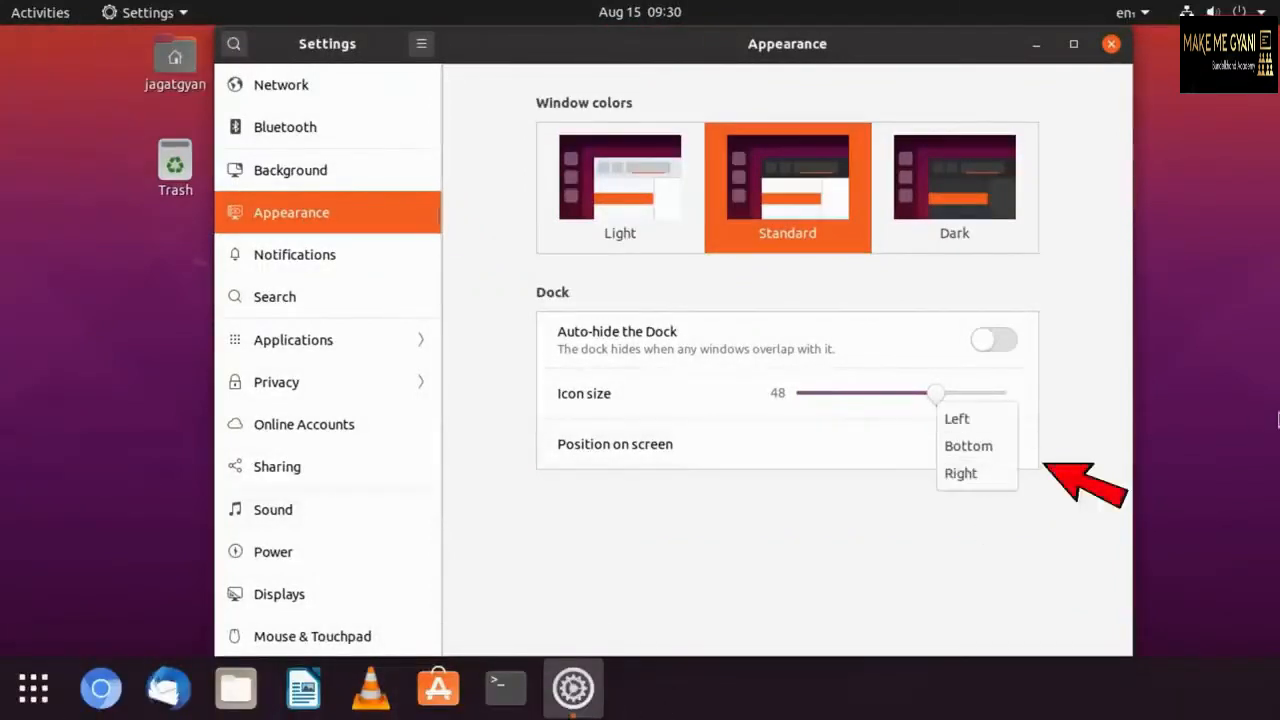
pyautogui.click(953, 478)
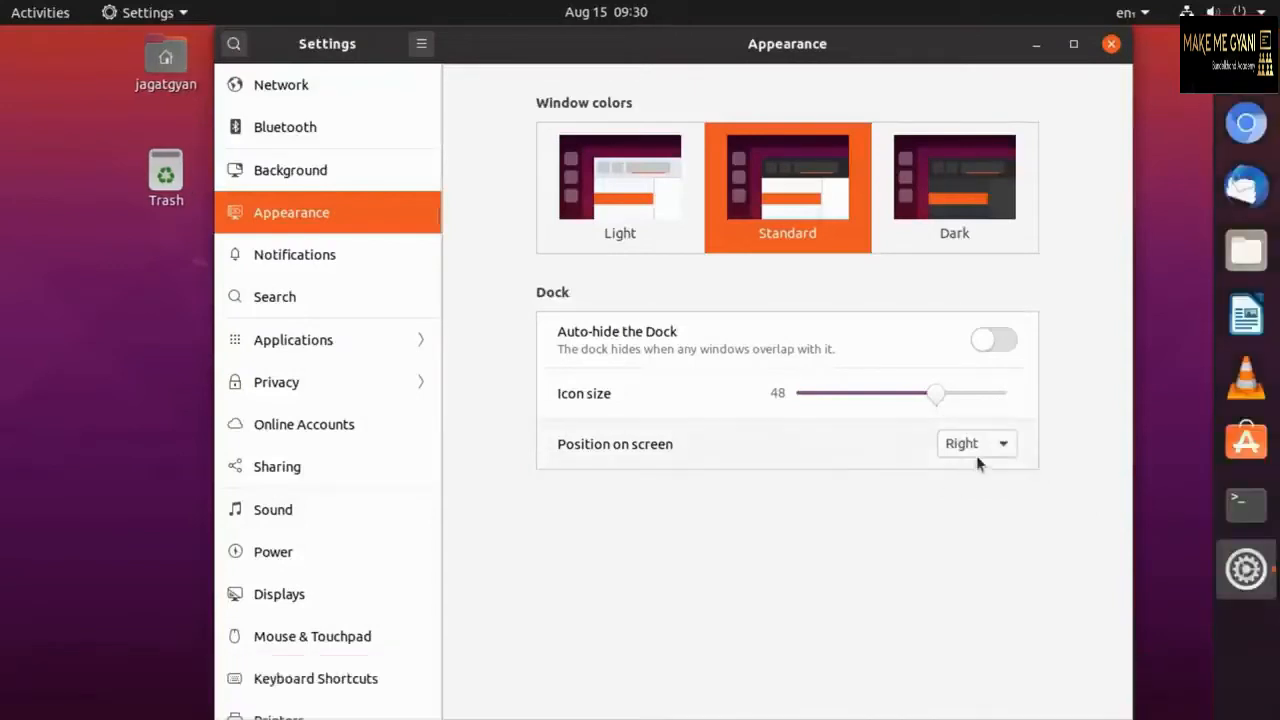
pyautogui.click(977, 455)
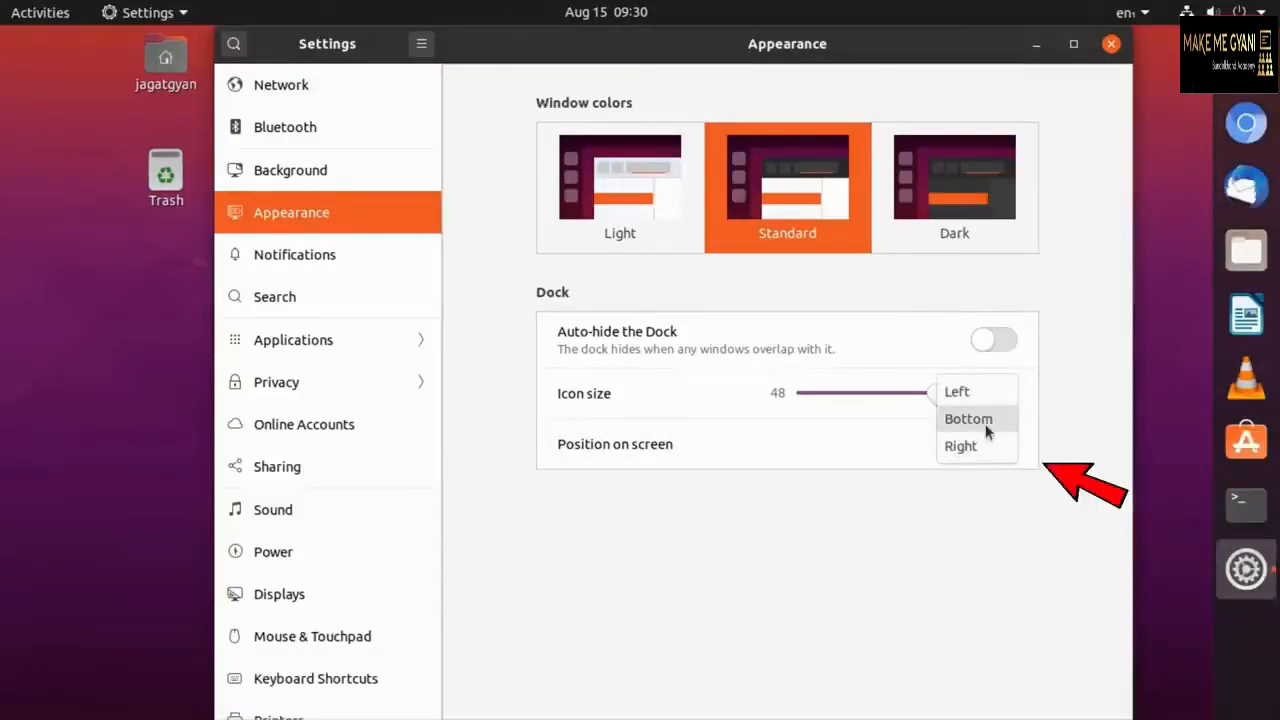
pyautogui.click(968, 419)
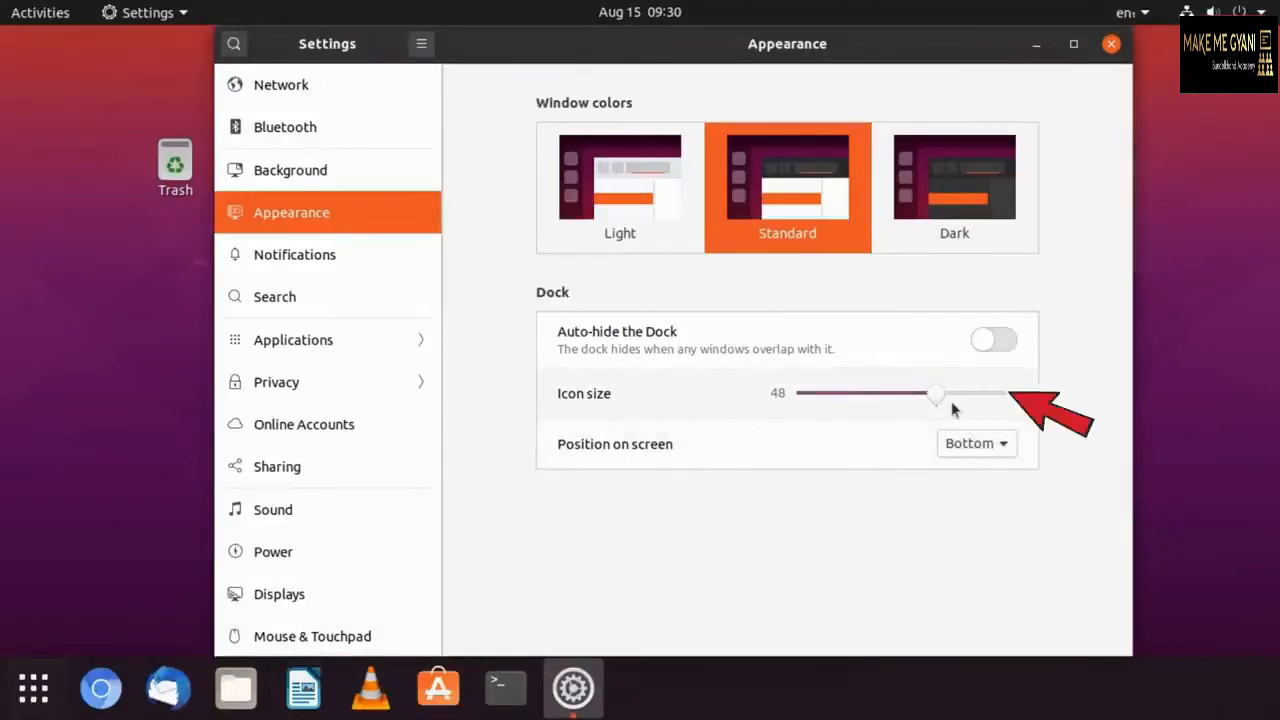
# - Reduce the dock's icon size to 30
pyautogui.moveTo(942, 401)
pyautogui.mouseDown()
pyautogui.moveTo(838, 394)
pyautogui.moveTo(856, 394)
pyautogui.mouseUp()
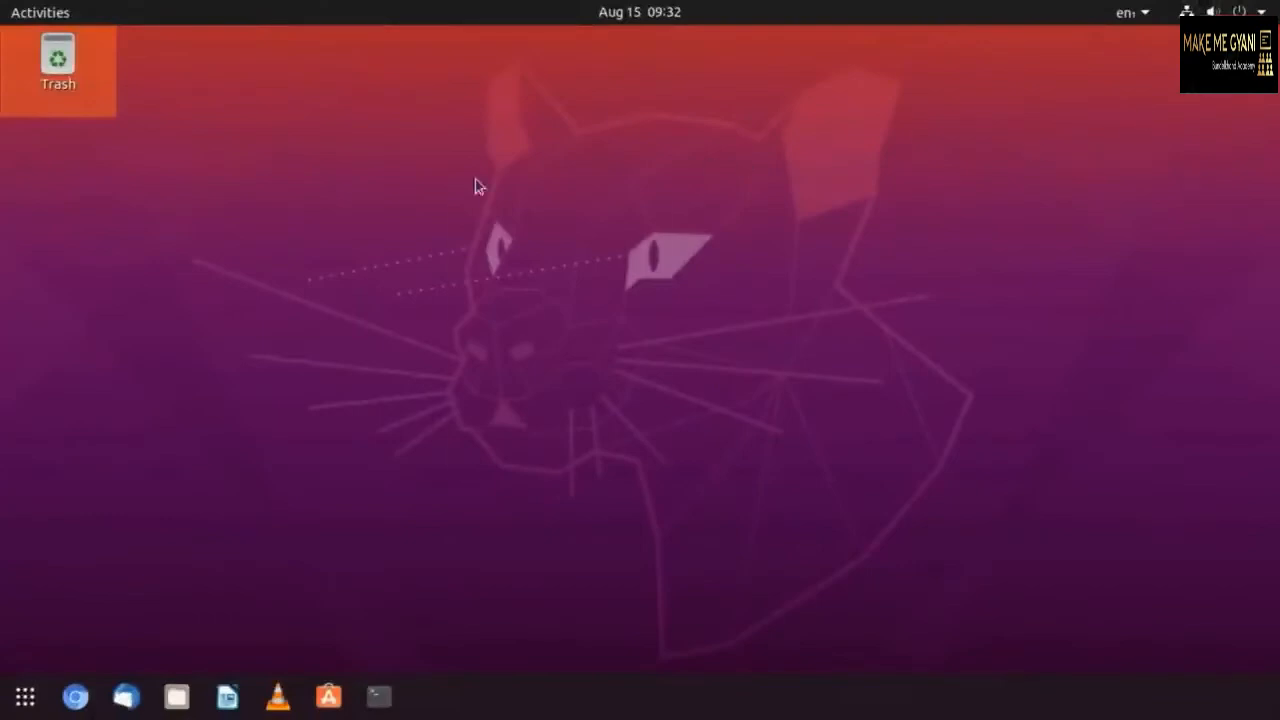
# - Open the Network settings and view the wired connection's details and IPv4 options
pyautogui.rightClick(476, 185)
pyautogui.click(543, 440)
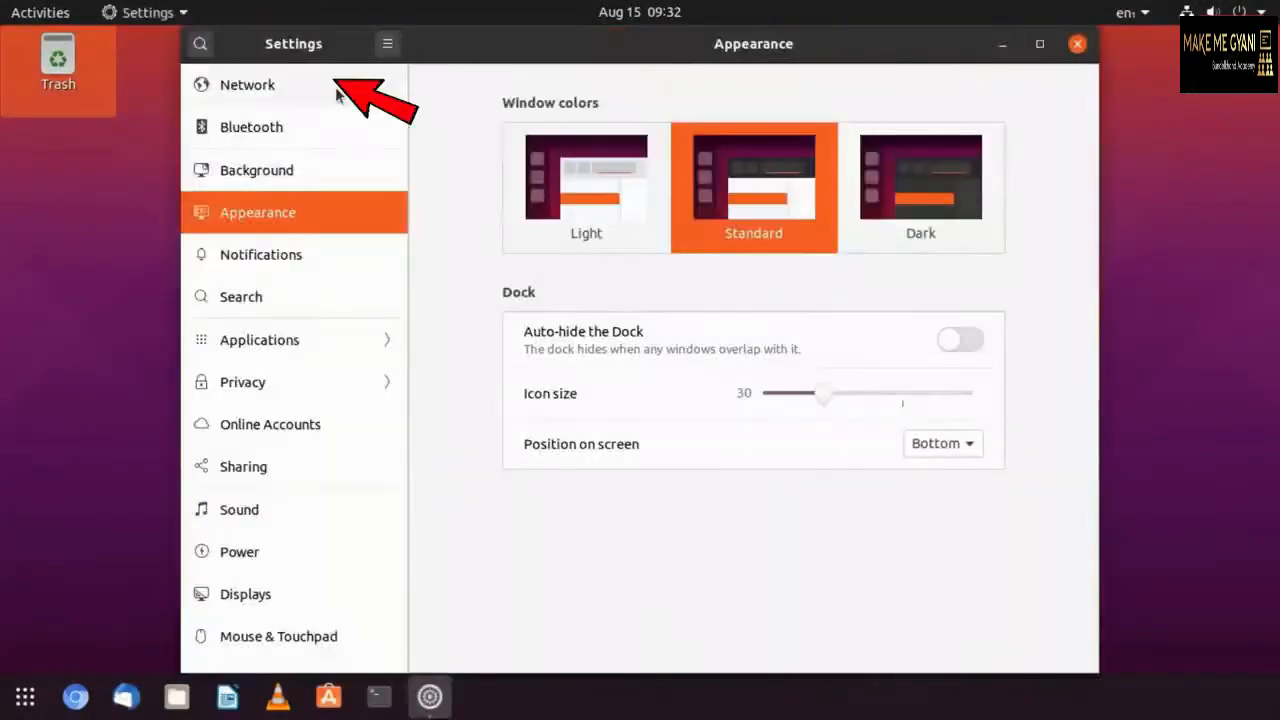
pyautogui.click(336, 88)
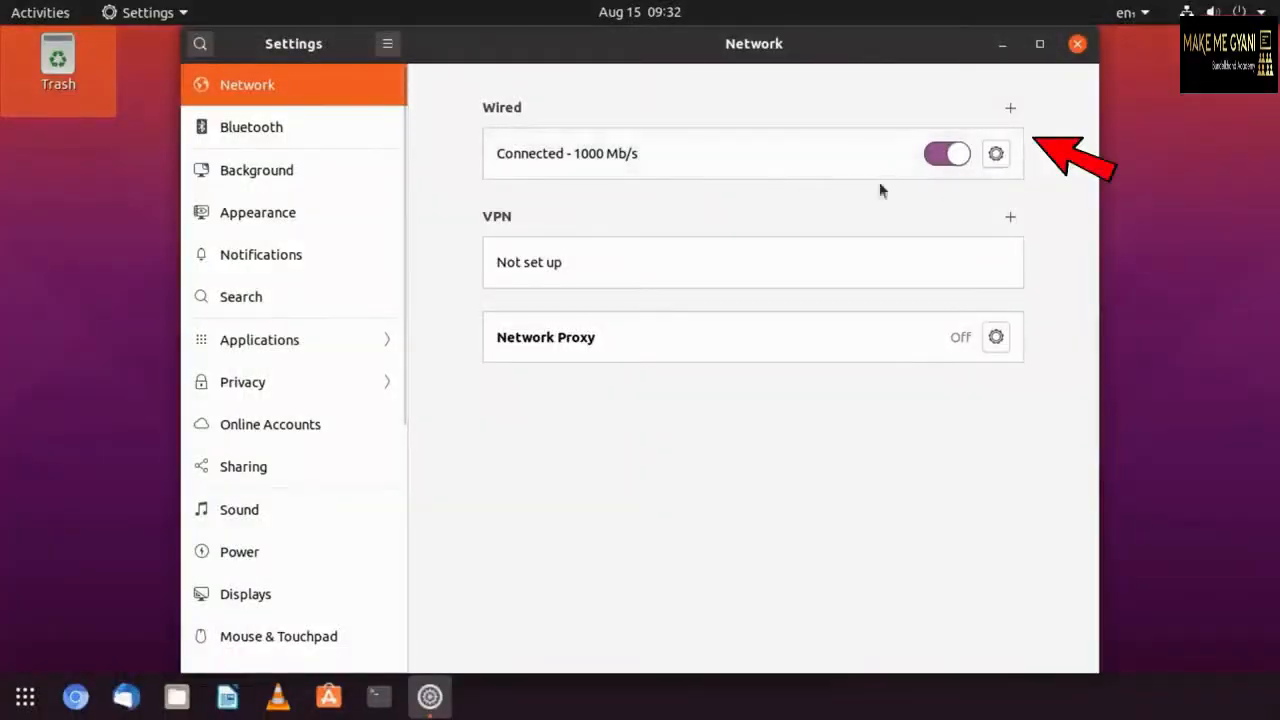
pyautogui.click(999, 155)
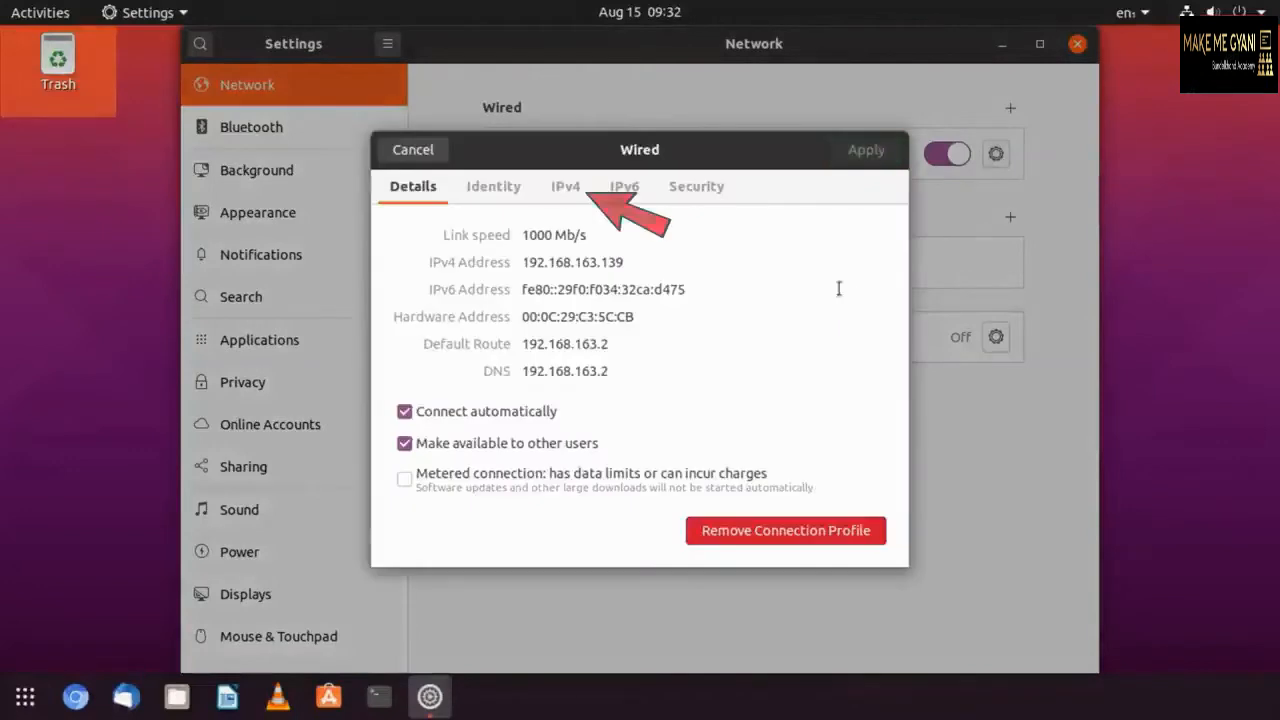
pyautogui.click(560, 190)
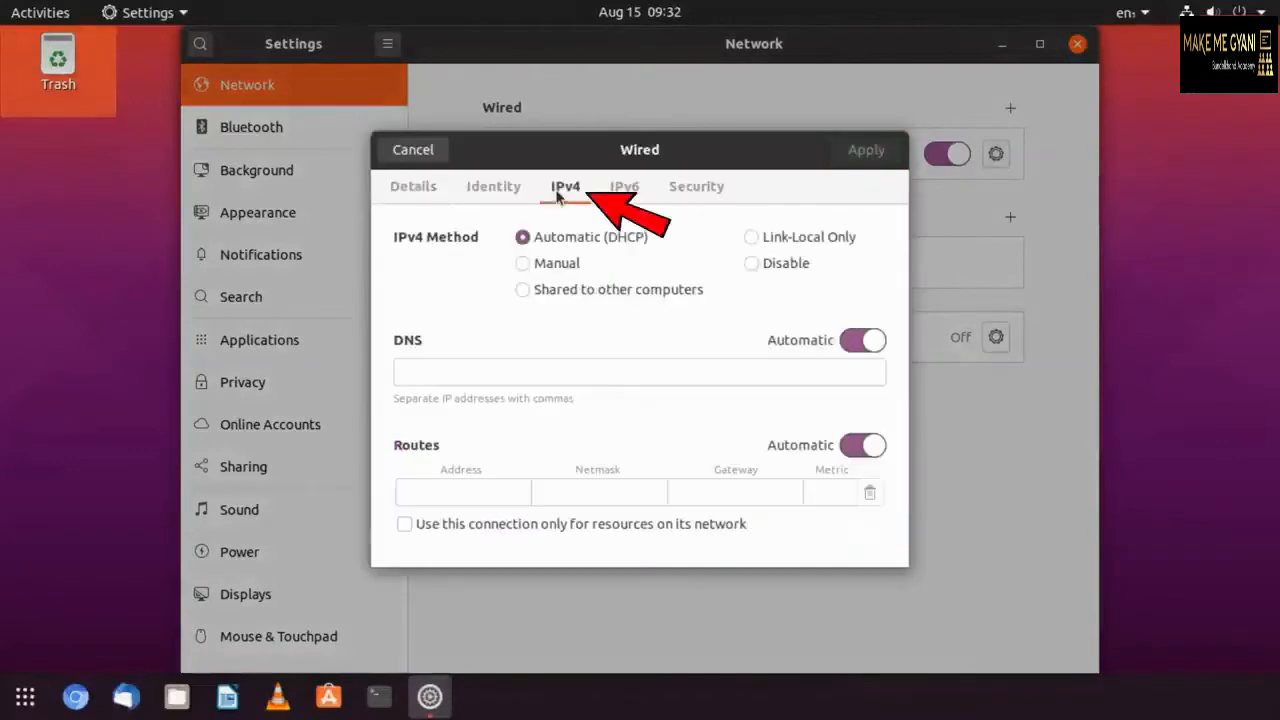
# - View the wired connection's IPv6 options, close the dialog without changes and open the Bluetooth settings
pyautogui.click(628, 190)
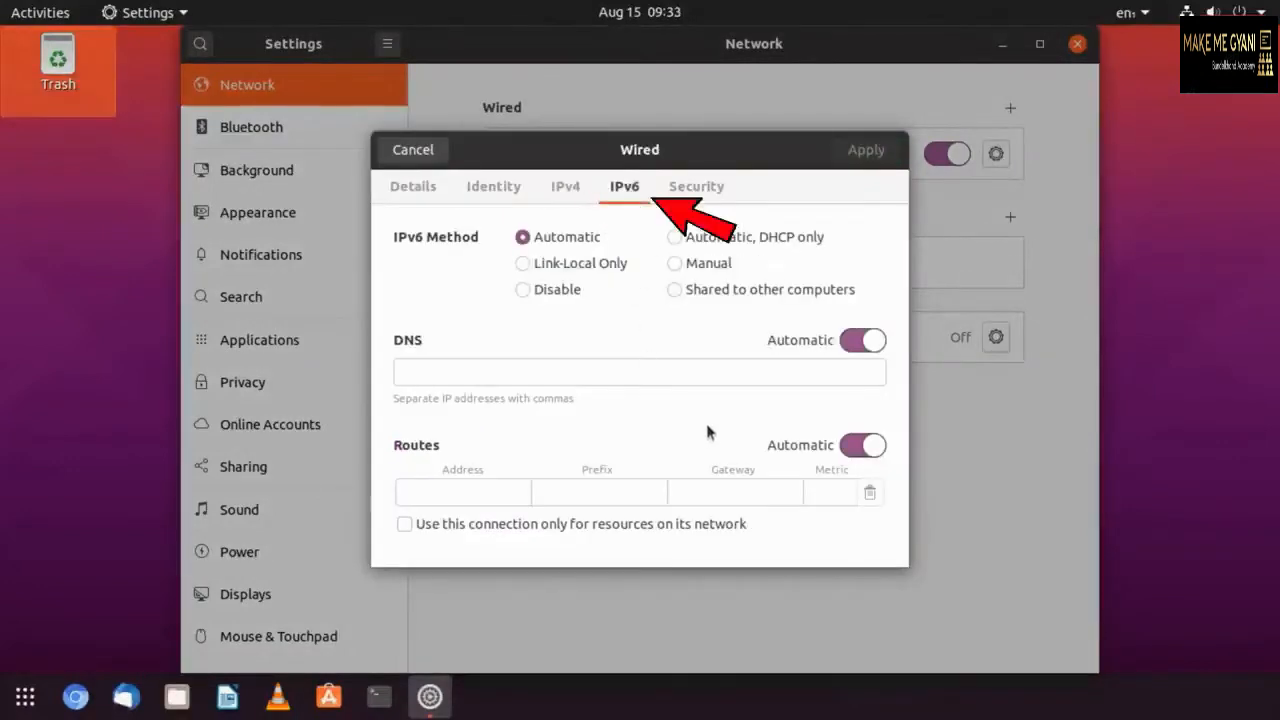
pyautogui.click(413, 152)
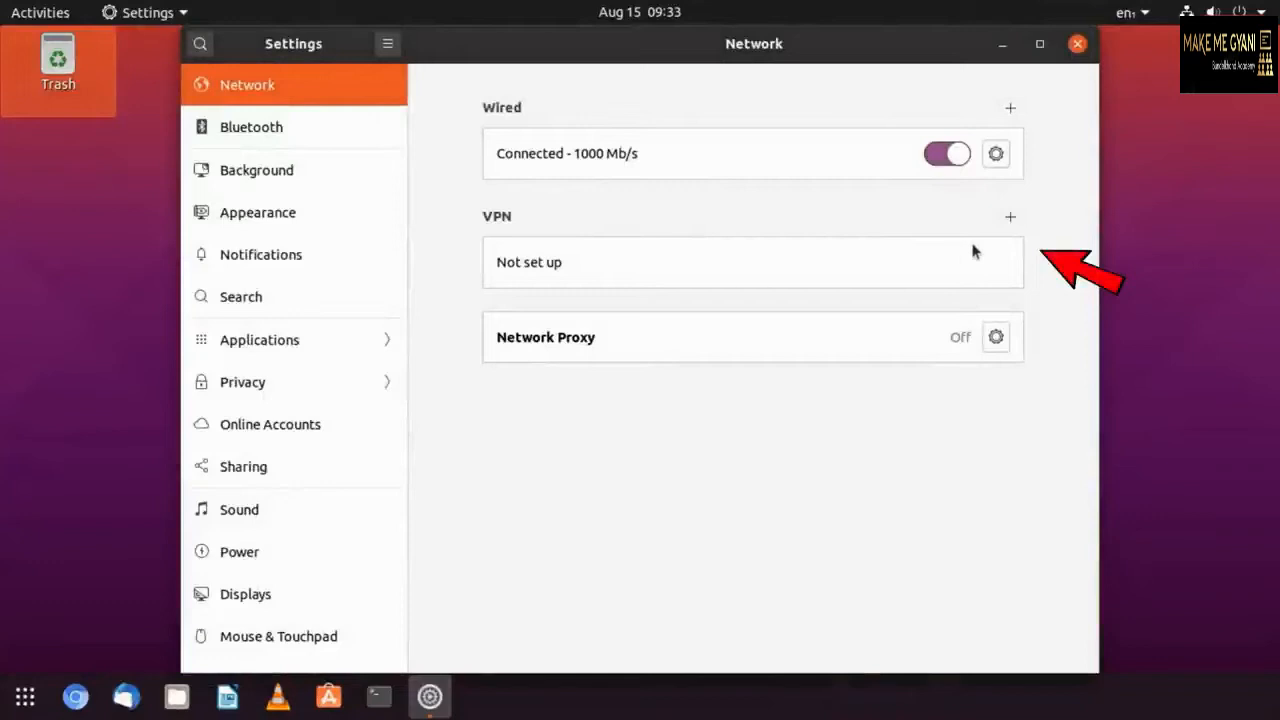
pyautogui.click(310, 127)
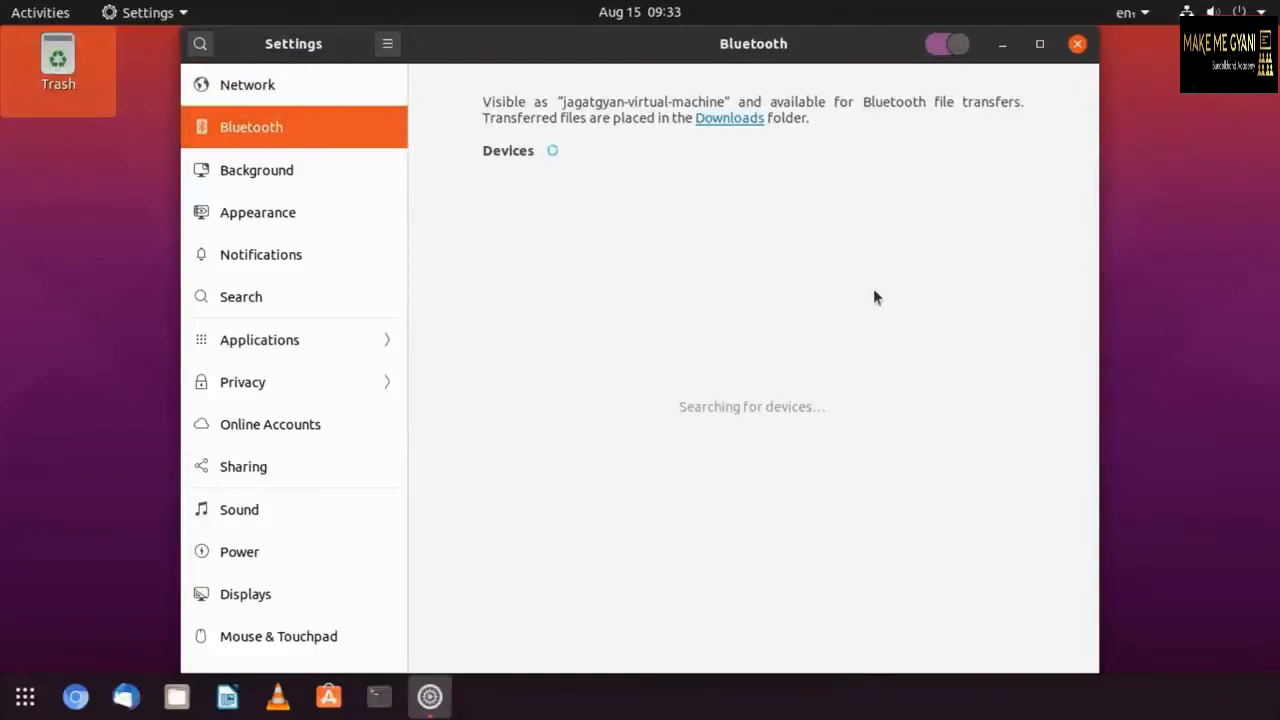
# - Set the orange wallpaper as the desktop background and look at the picture chooser for adding a custom image
pyautogui.click(320, 172)
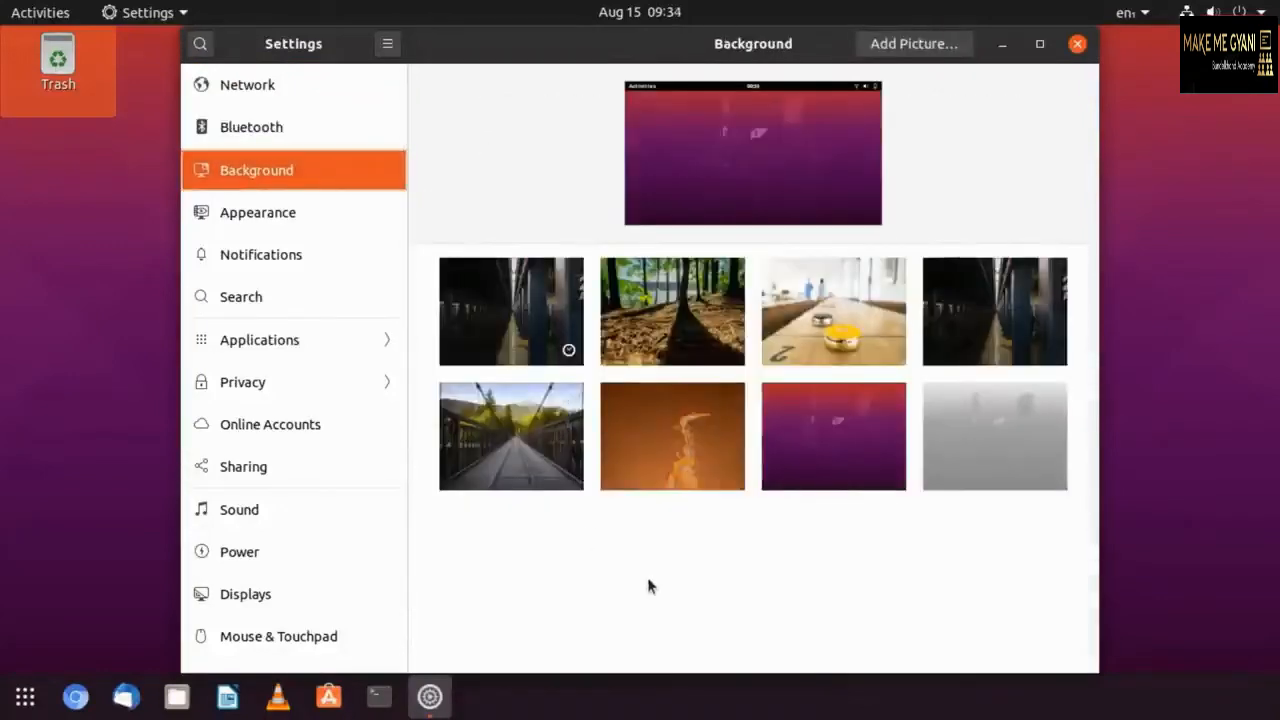
pyautogui.click(765, 465)
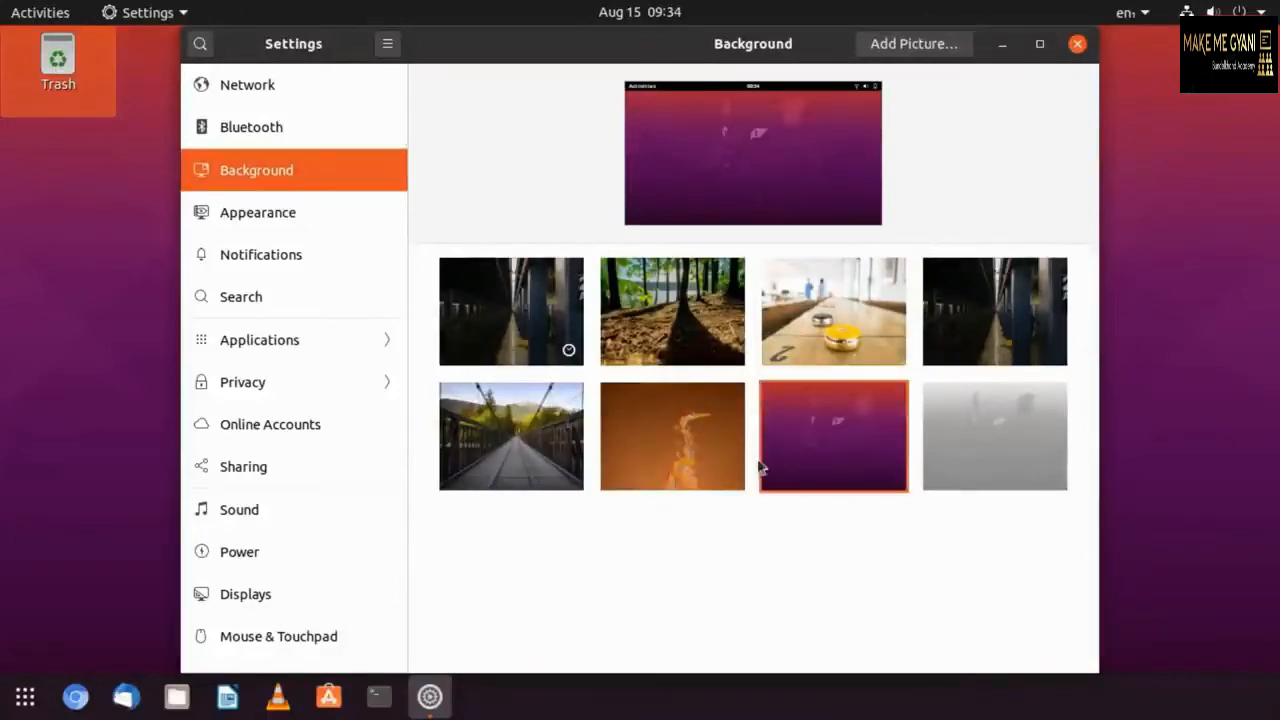
pyautogui.click(673, 432)
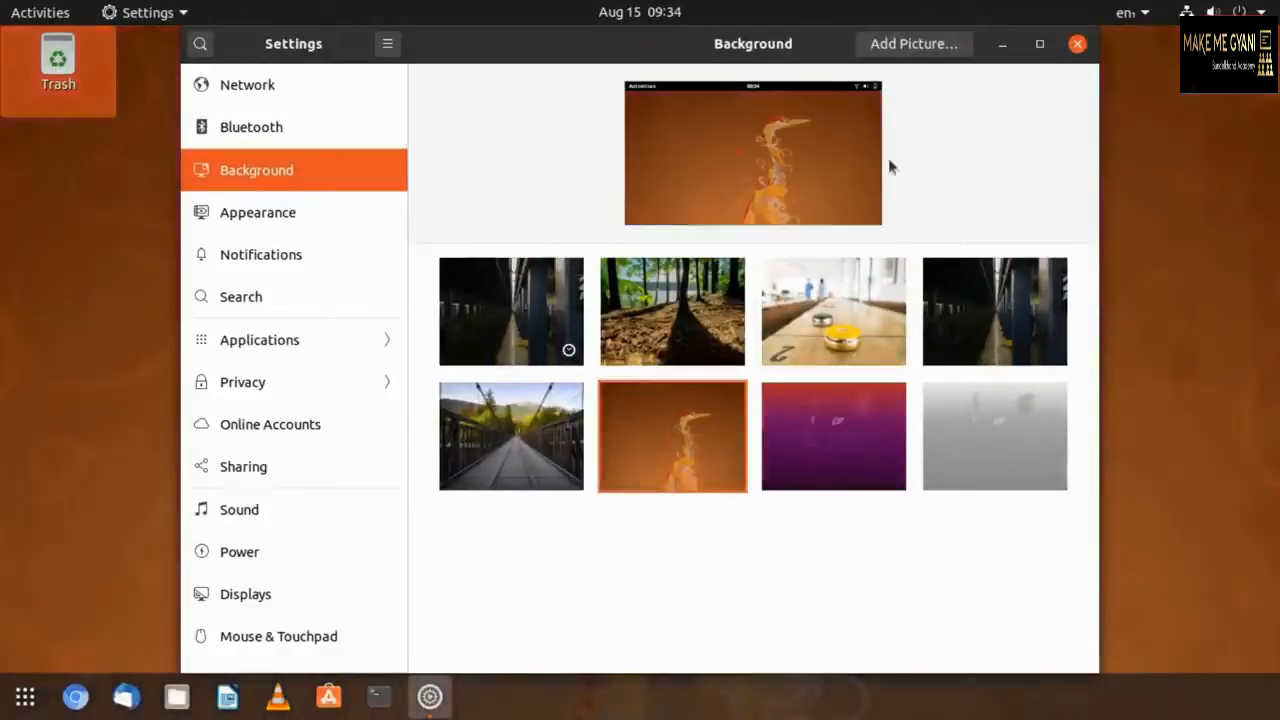
pyautogui.click(913, 48)
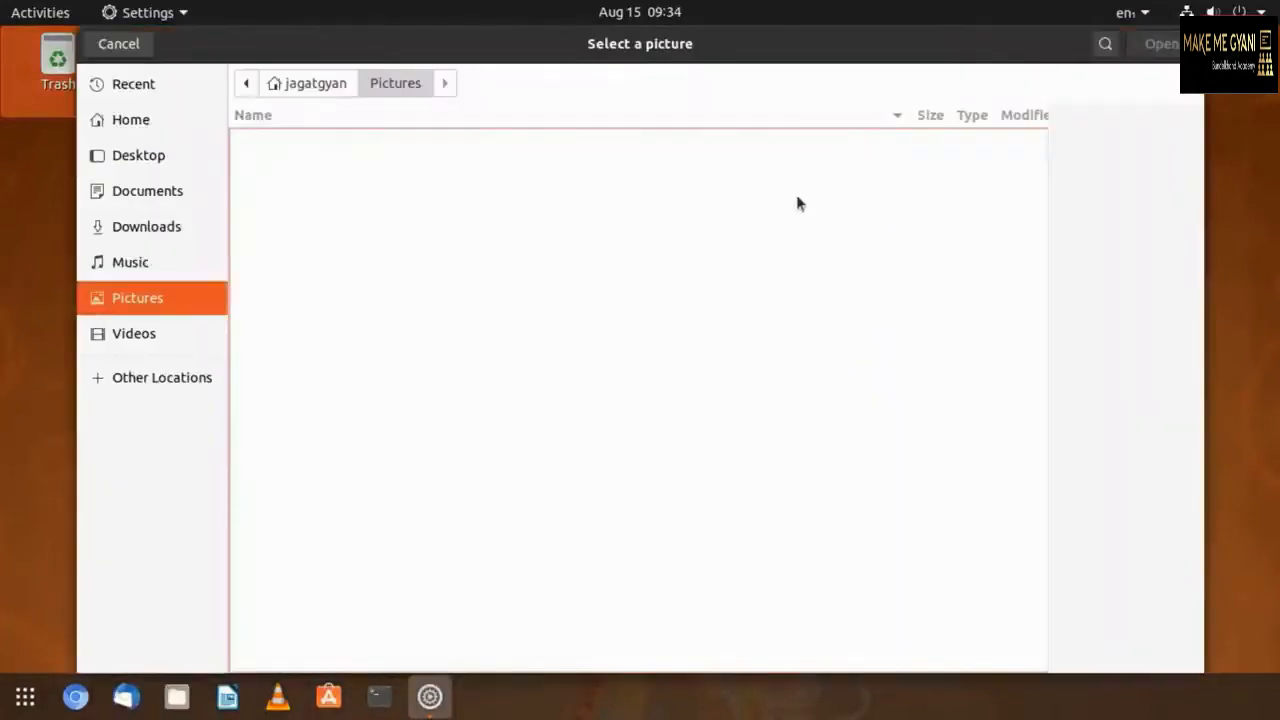
pyautogui.click(118, 45)
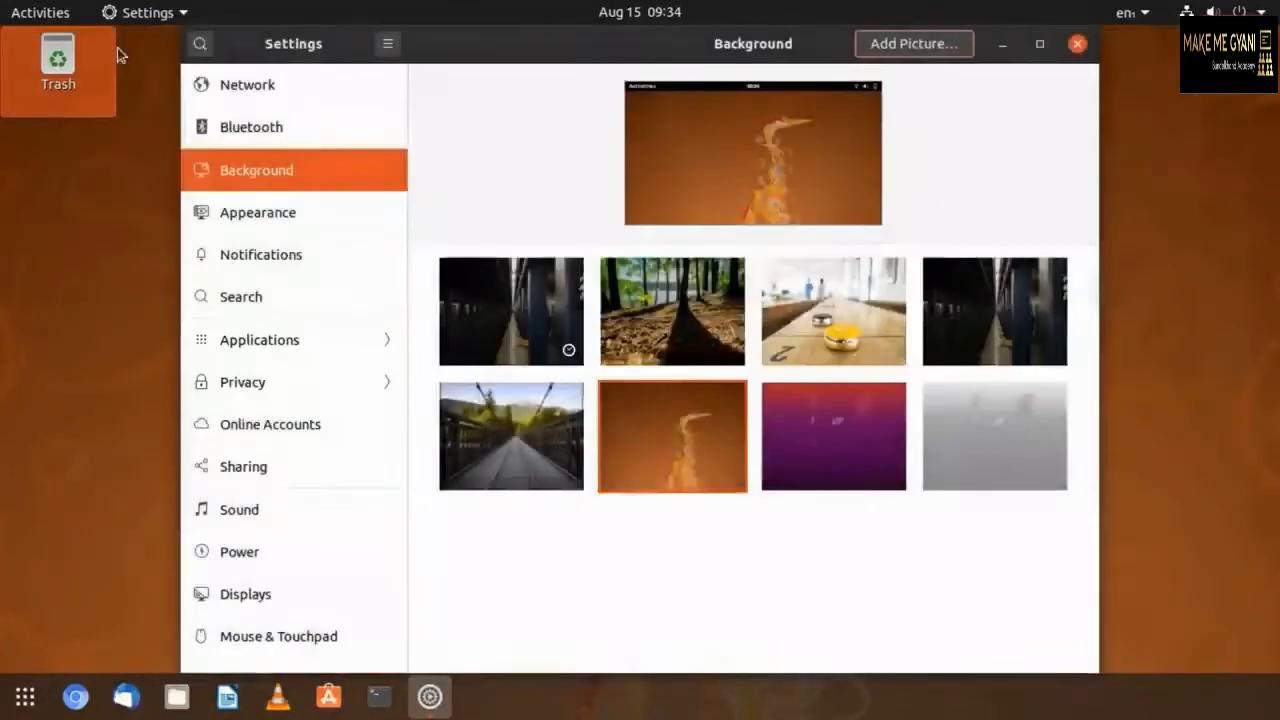
# - Try the Light and Dark window colors in Appearance, return to Standard, and check the dock's position options
pyautogui.click(337, 210)
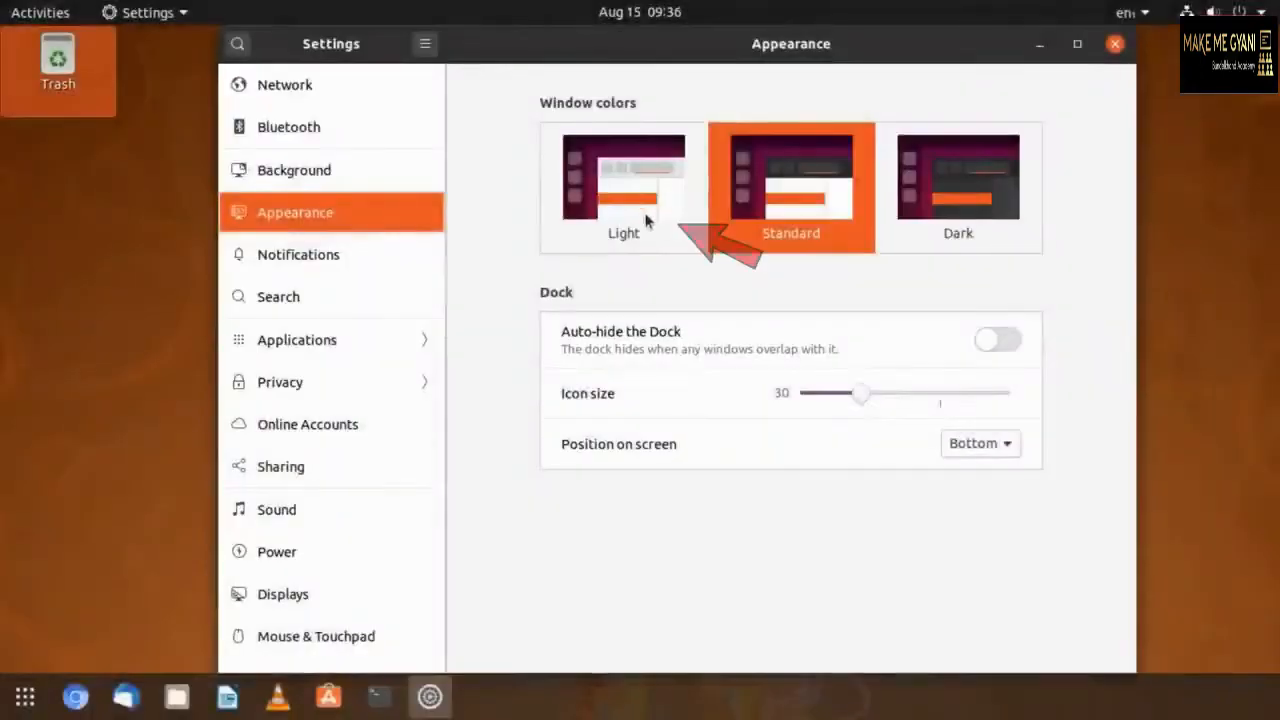
pyautogui.click(648, 222)
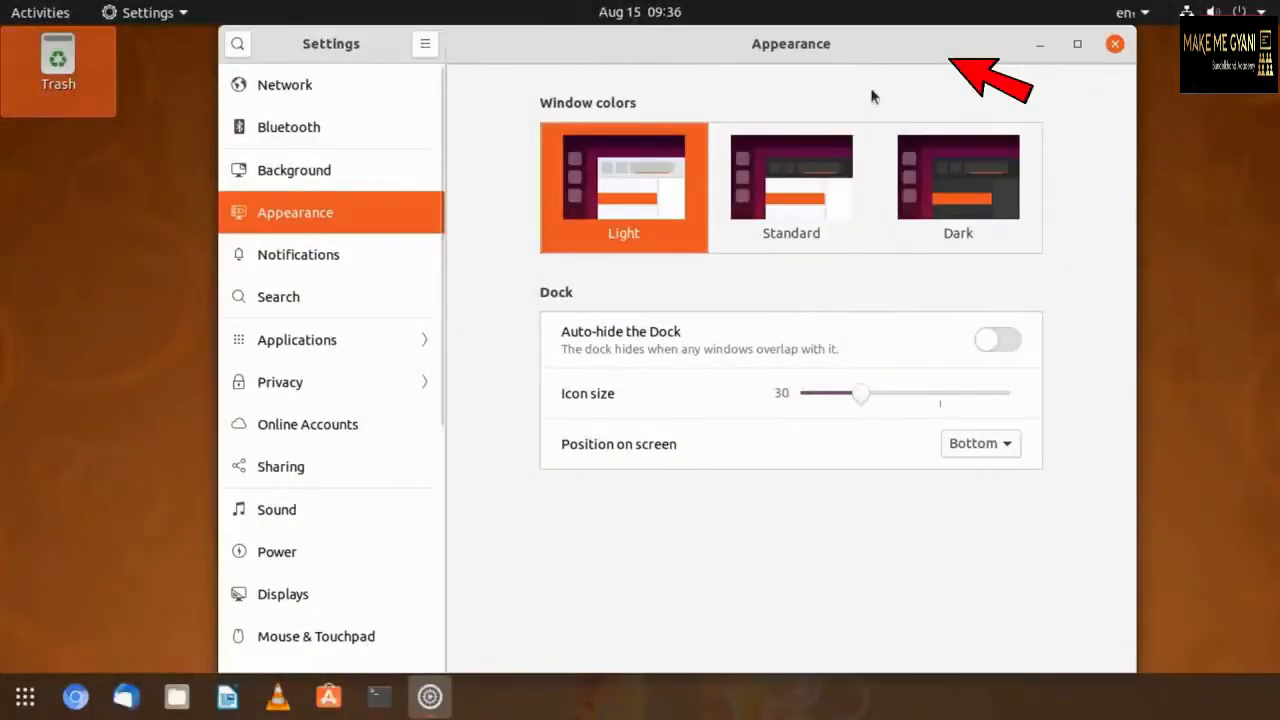
pyautogui.click(778, 216)
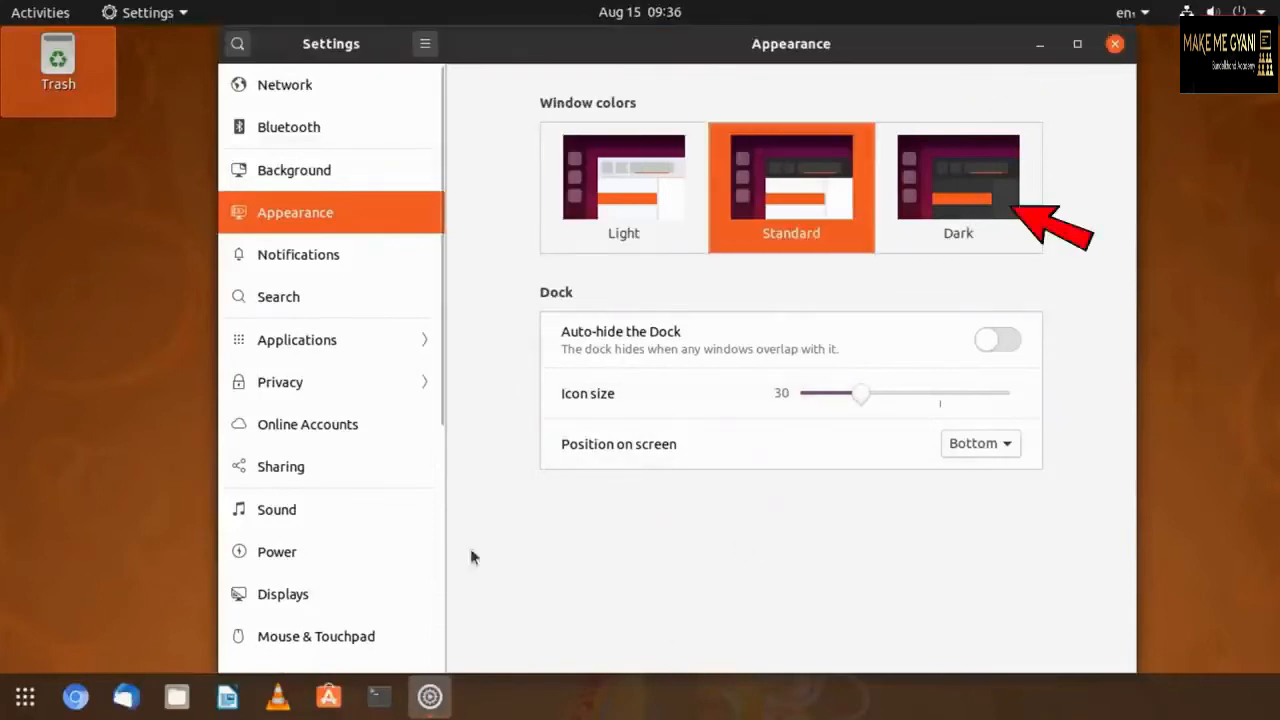
pyautogui.click(962, 209)
pyautogui.click(802, 207)
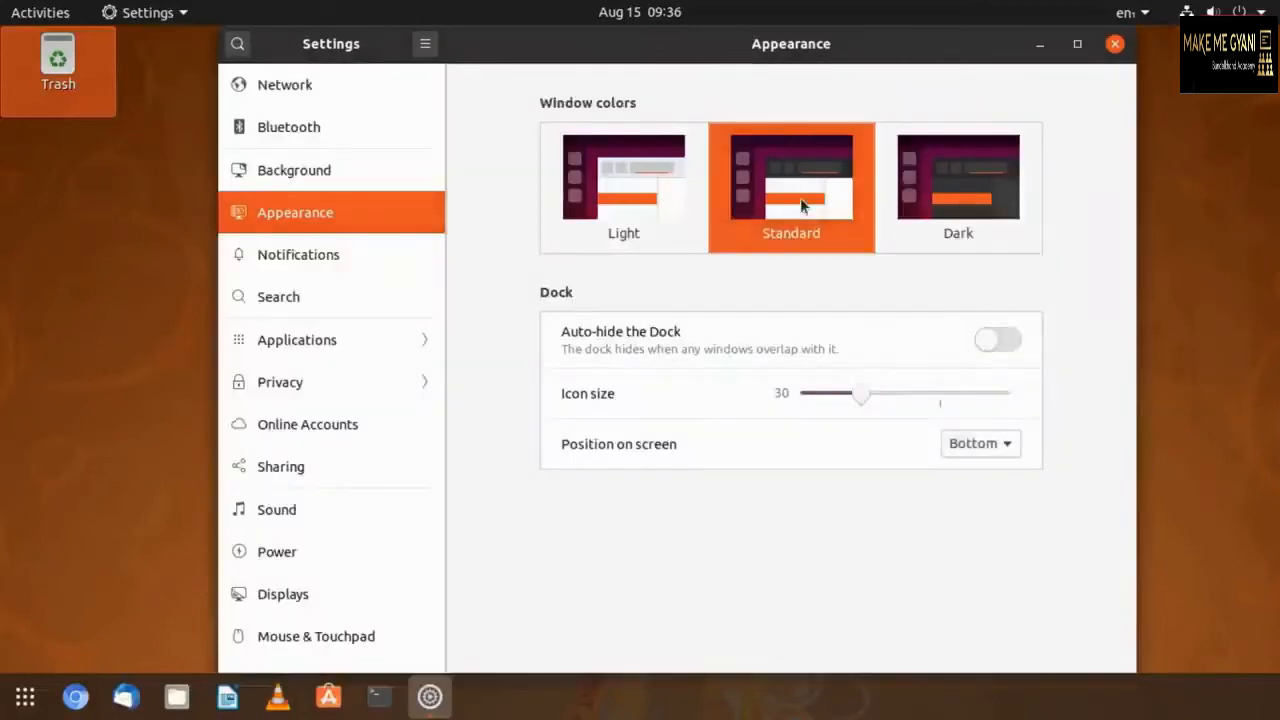
pyautogui.click(980, 443)
pyautogui.click(827, 512)
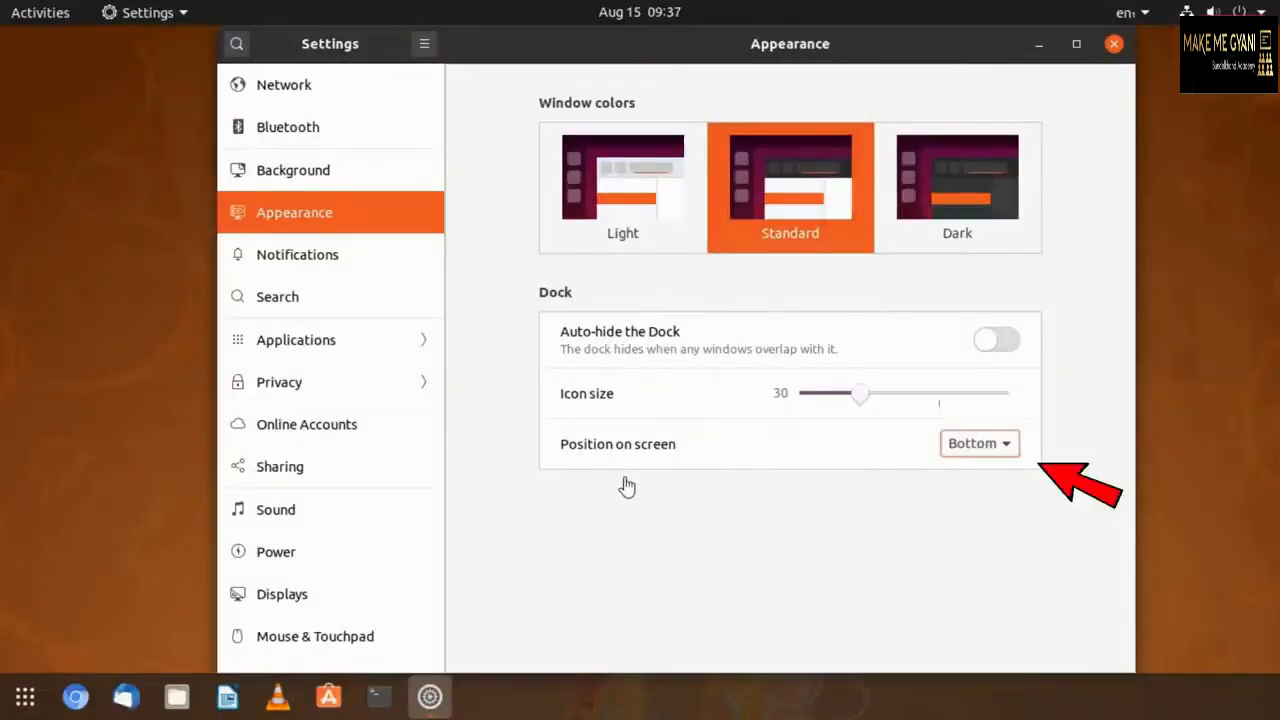
# - Toggle Lock Screen Notifications off and back on in the Notifications settings
pyautogui.click(368, 260)
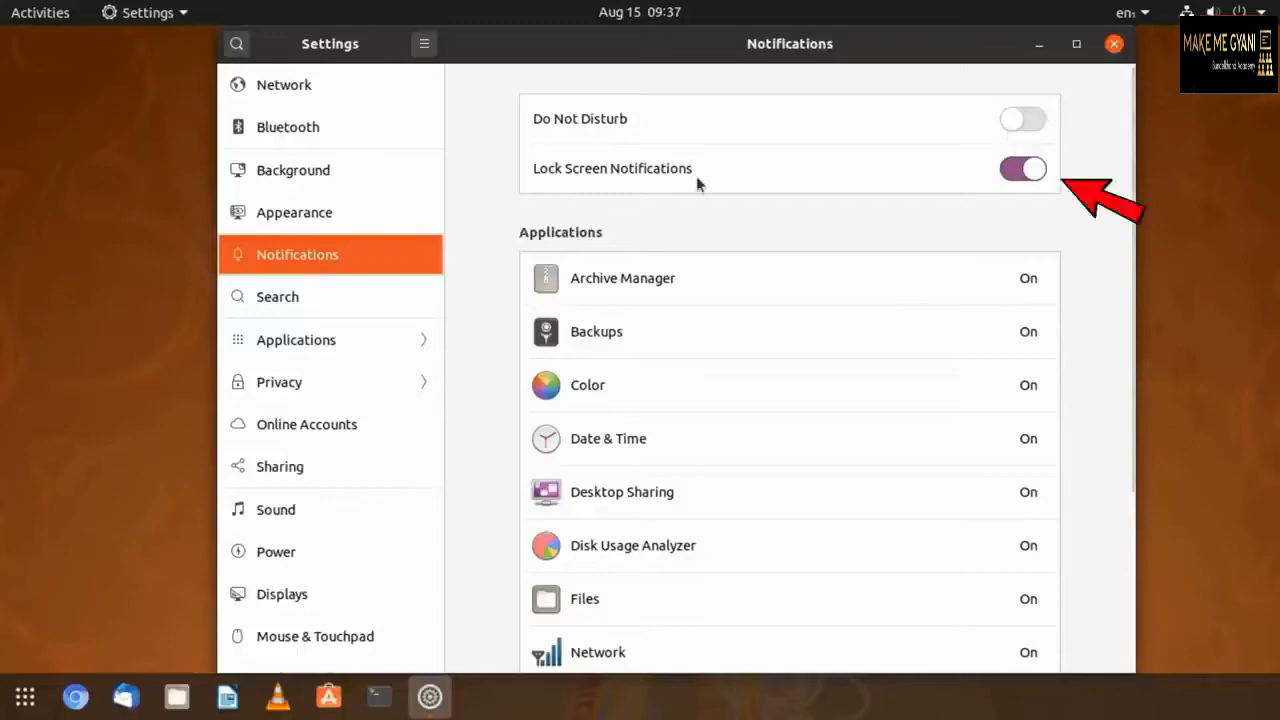
pyautogui.click(1021, 173)
pyautogui.click(1023, 175)
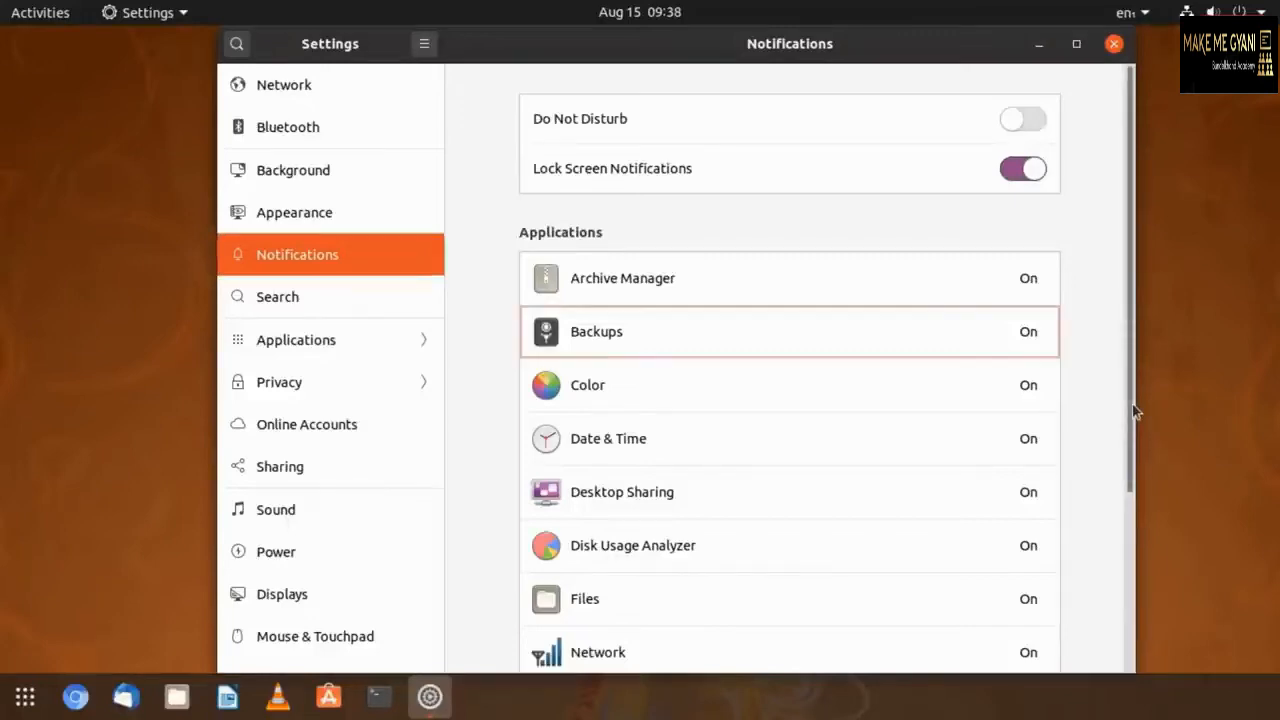
# - Review the per-application notification list and view the notification options for Files
pyautogui.scroll(-5, 1132, 404)
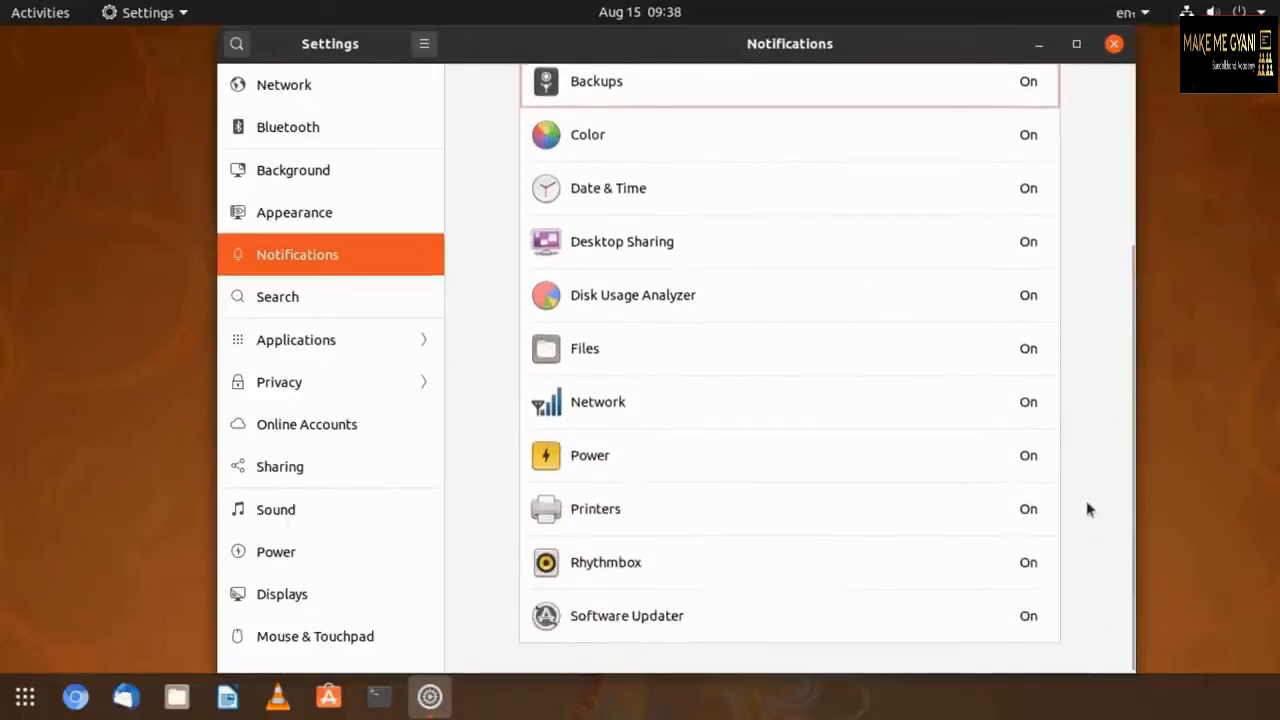
pyautogui.click(1027, 346)
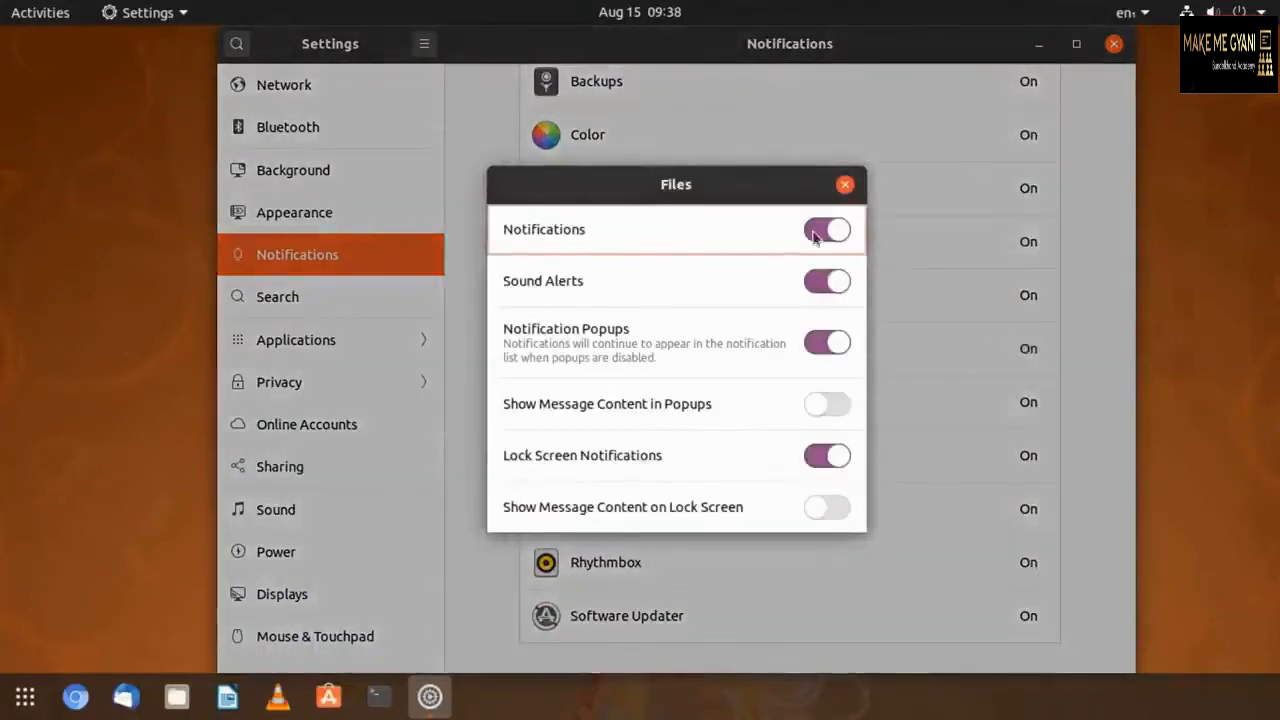
pyautogui.click(845, 184)
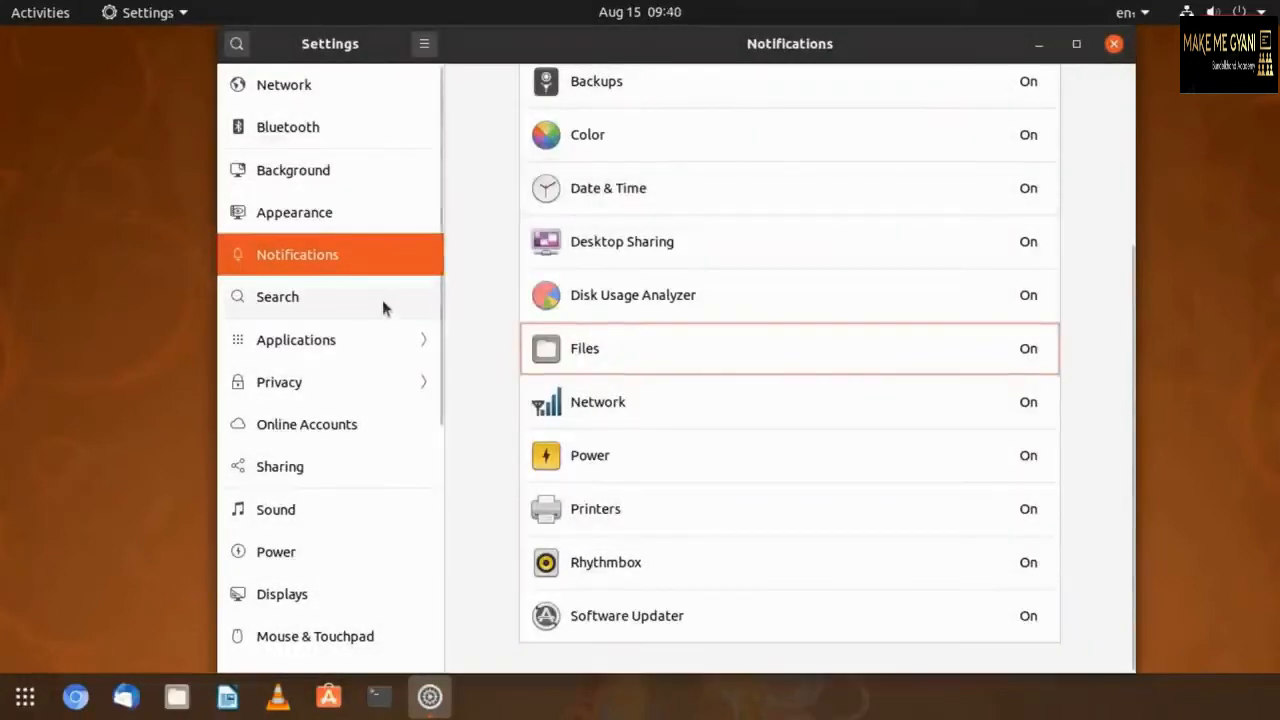
# - View the Search settings and browse the list of installed programs in the Applications settings
pyautogui.click(386, 302)
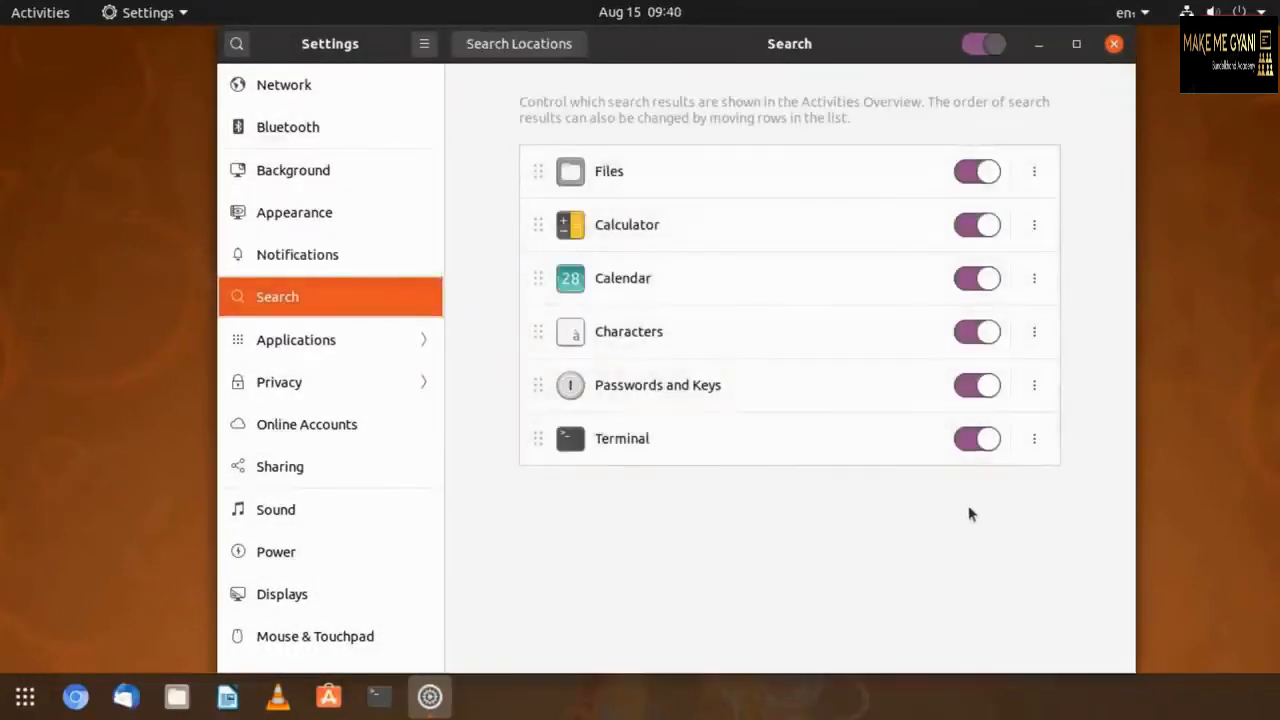
pyautogui.click(322, 344)
pyautogui.scroll(-10, 364, 432)
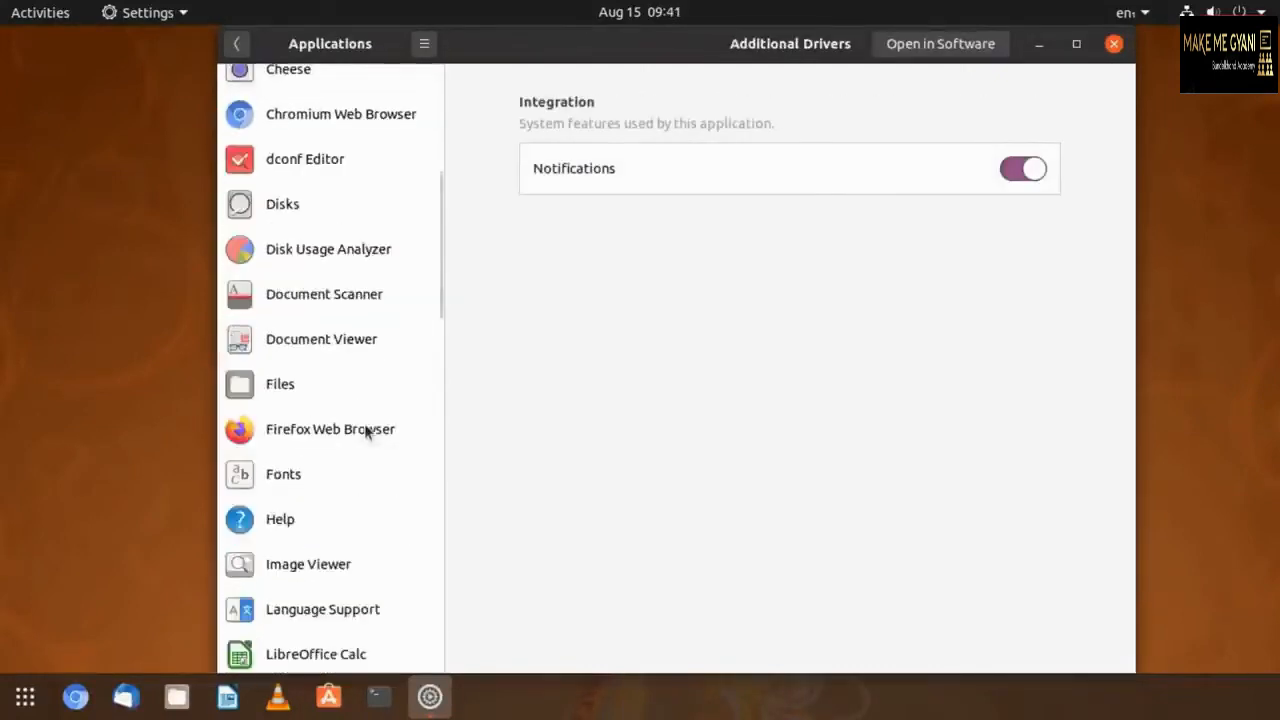
pyautogui.scroll(10, 365, 425)
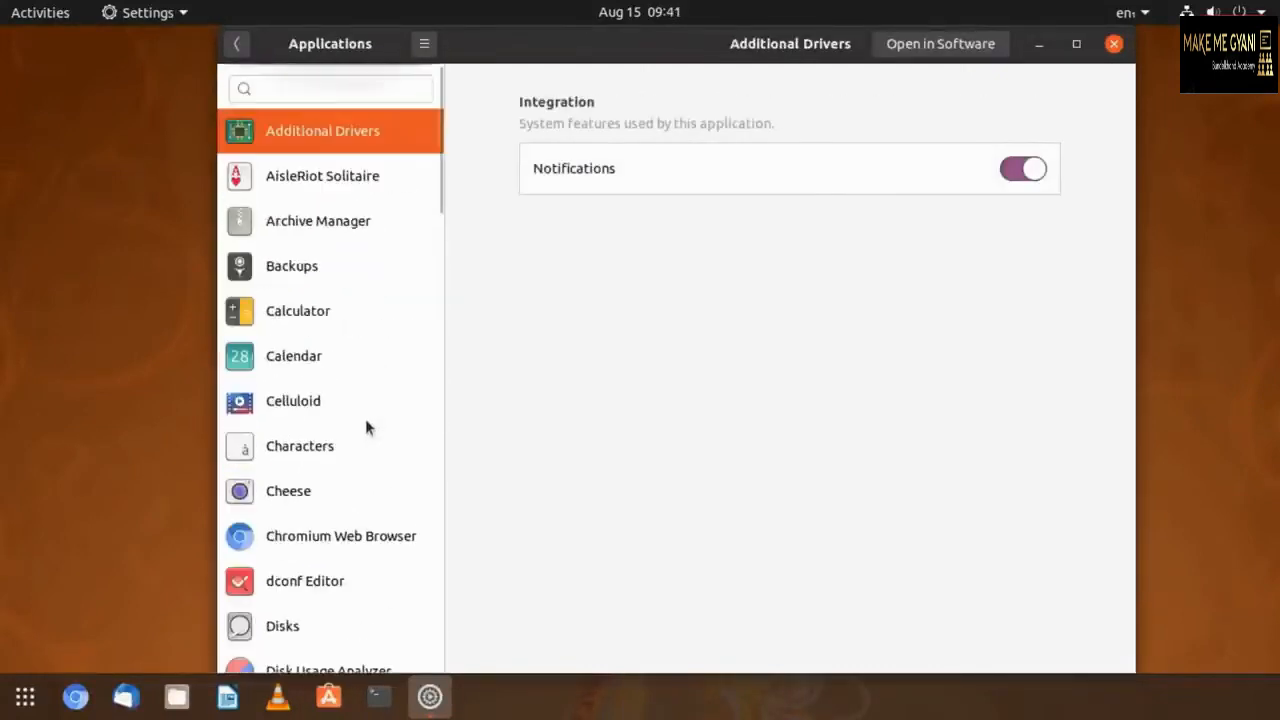
# - Review the permissions and access of Chromium Web Browser and return to the main settings list
pyautogui.click(377, 538)
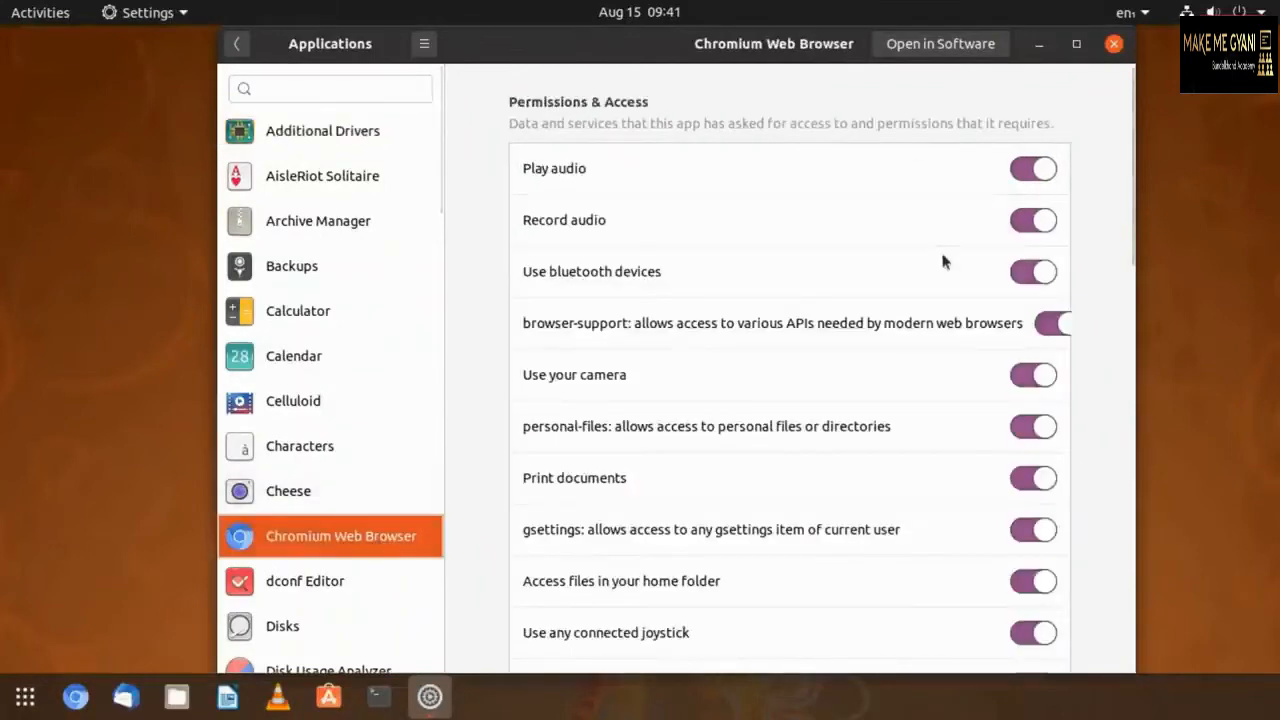
pyautogui.scroll(-15, 953, 270)
pyautogui.scroll(15, 953, 270)
pyautogui.click(238, 44)
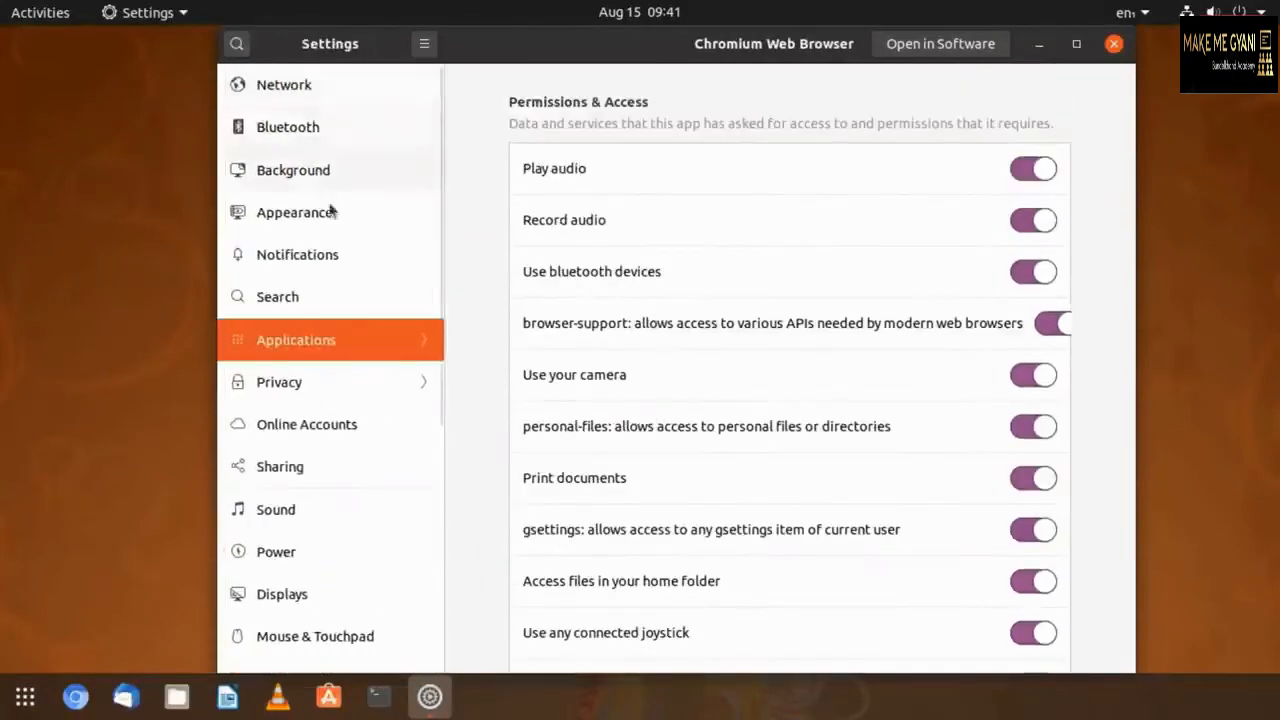
pyautogui.click(362, 337)
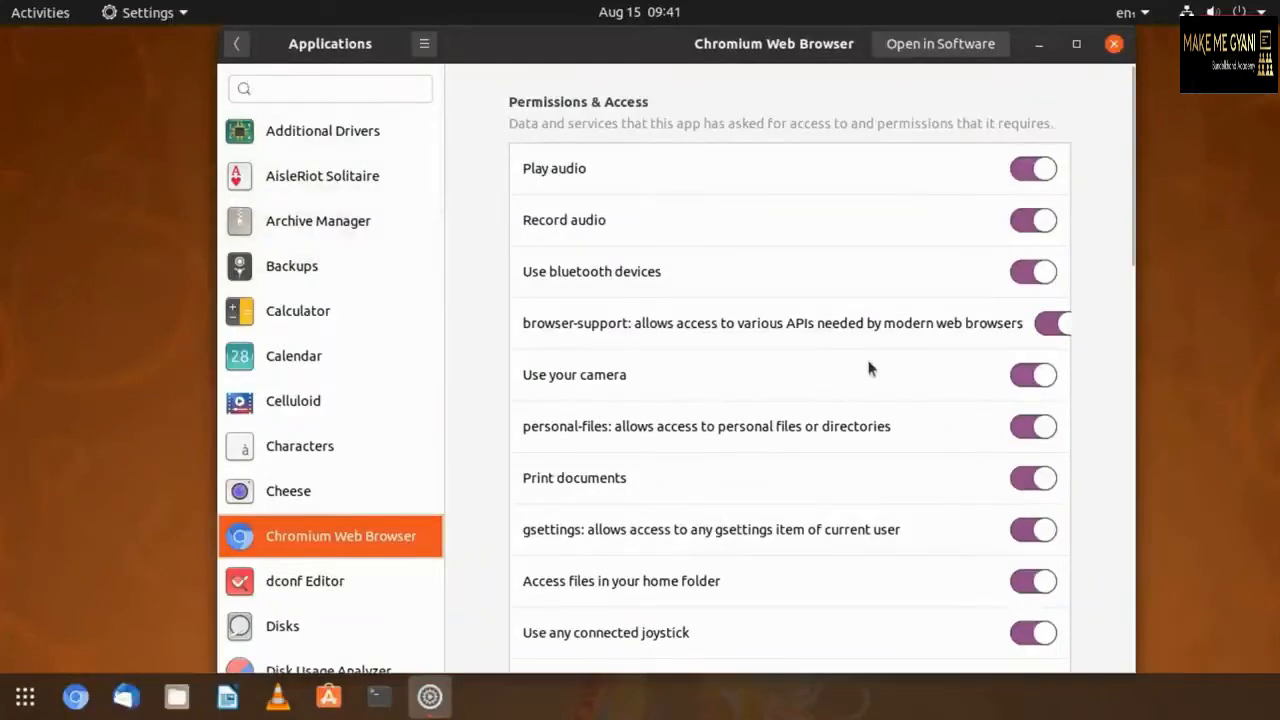
pyautogui.click(236, 43)
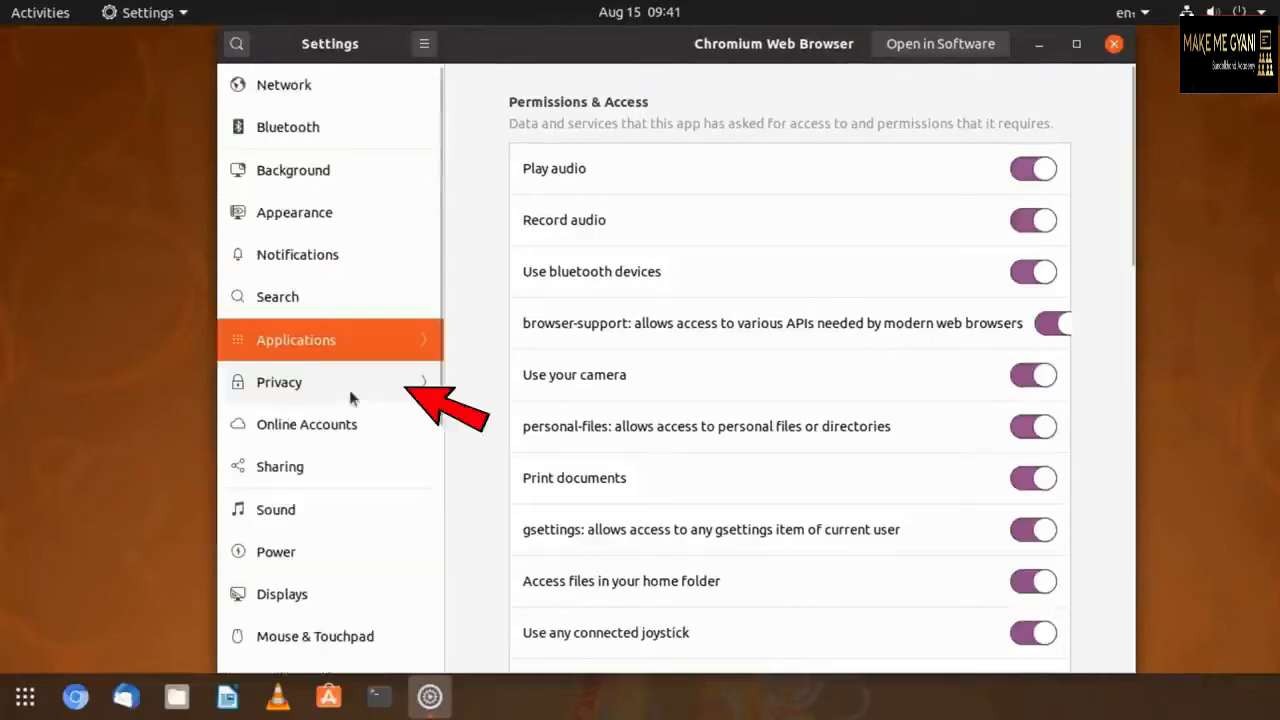
# - Switch Location Services on and off again in the Privacy settings, and return to the main settings list
pyautogui.click(350, 397)
pyautogui.click(357, 128)
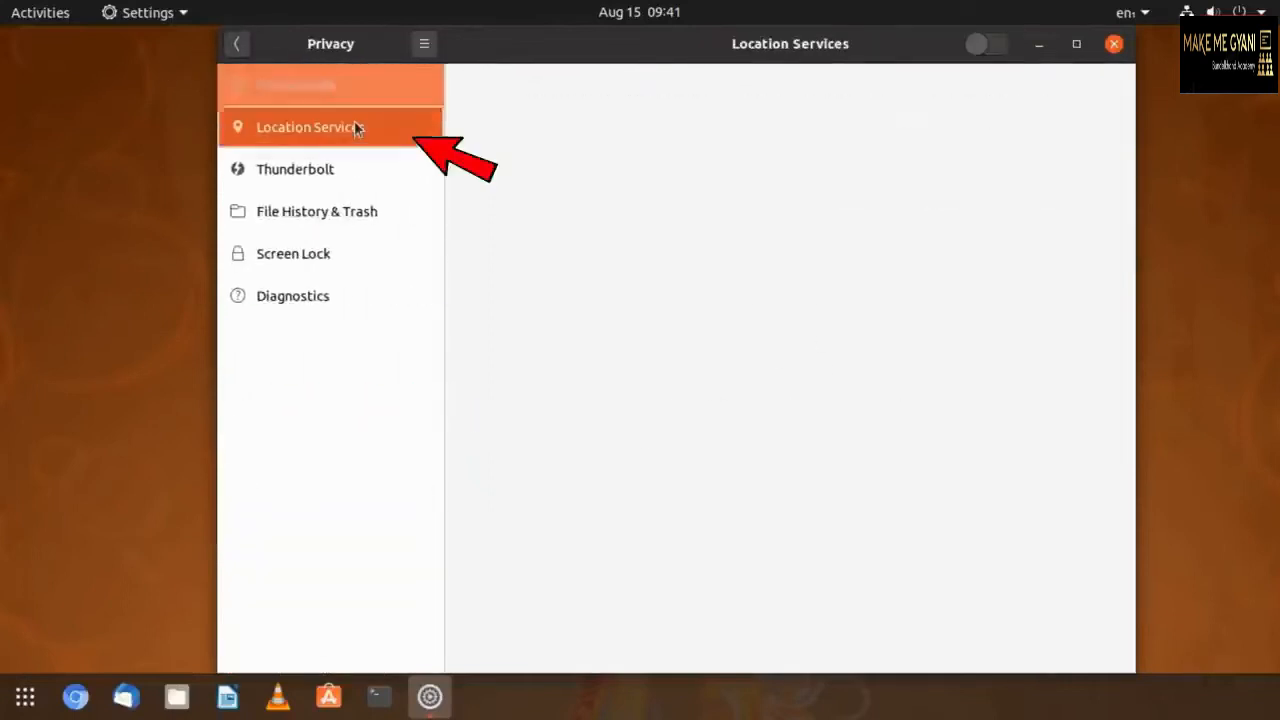
pyautogui.click(992, 45)
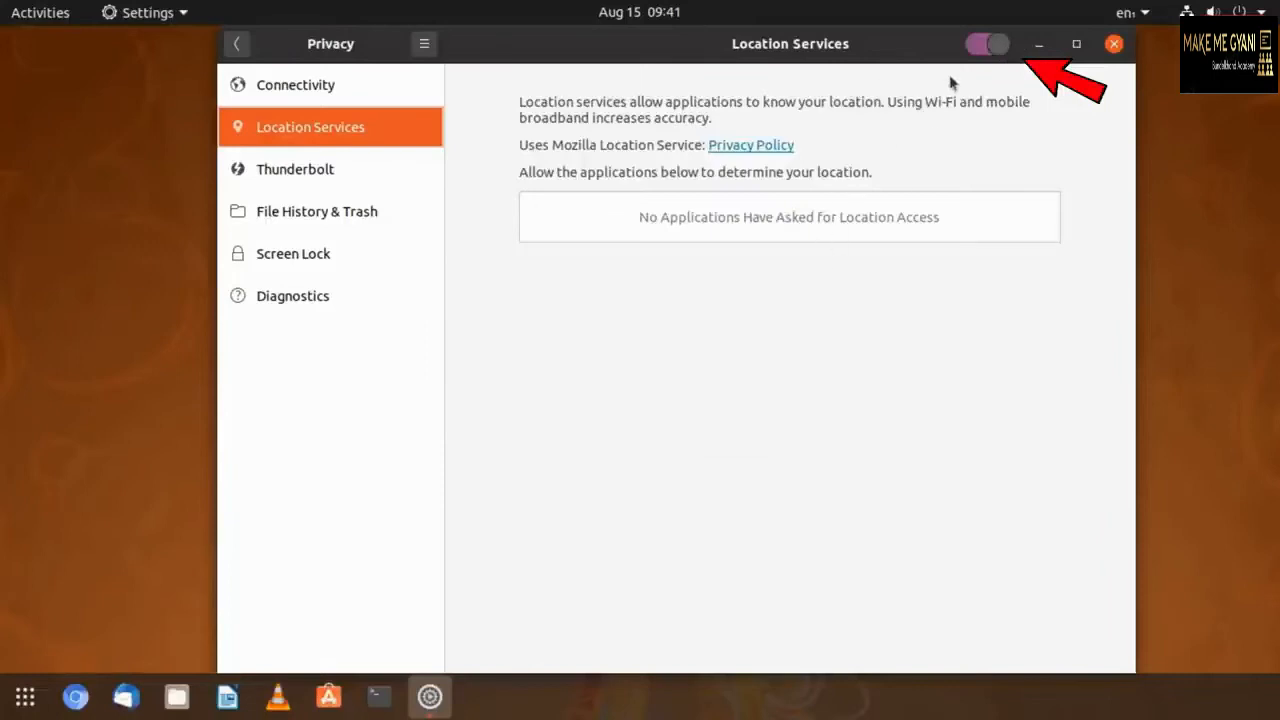
pyautogui.click(986, 46)
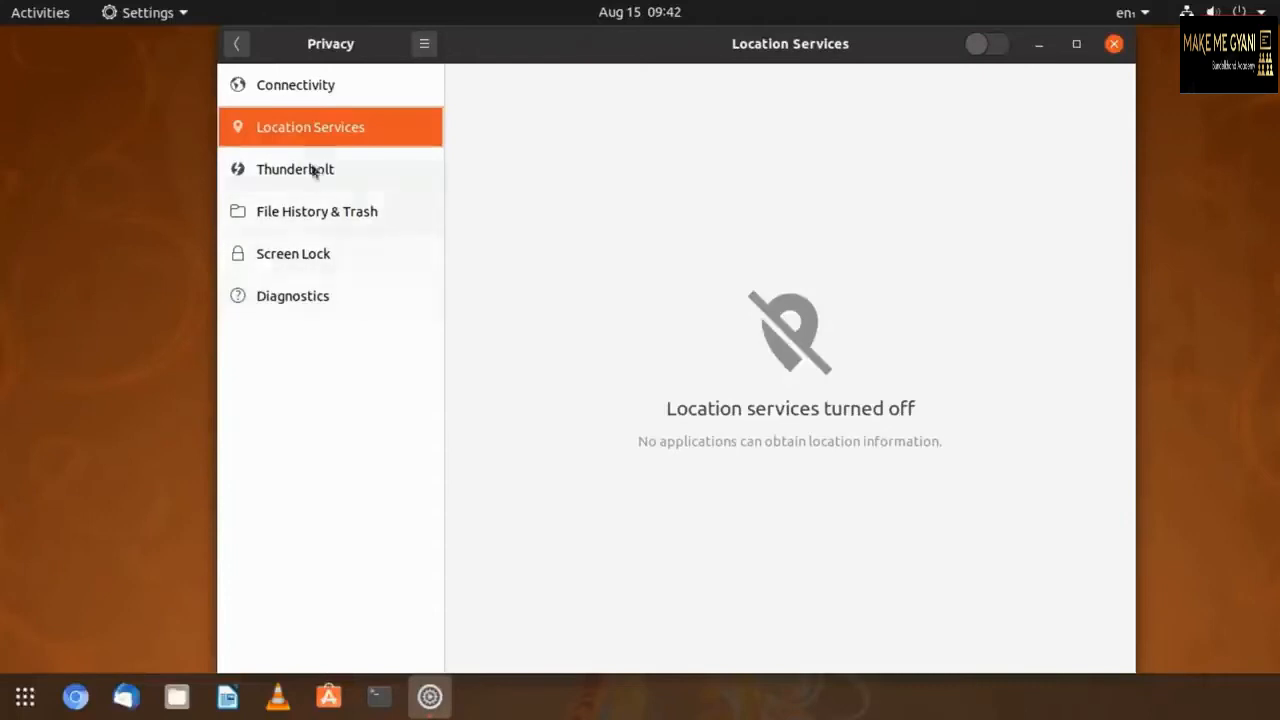
pyautogui.click(239, 47)
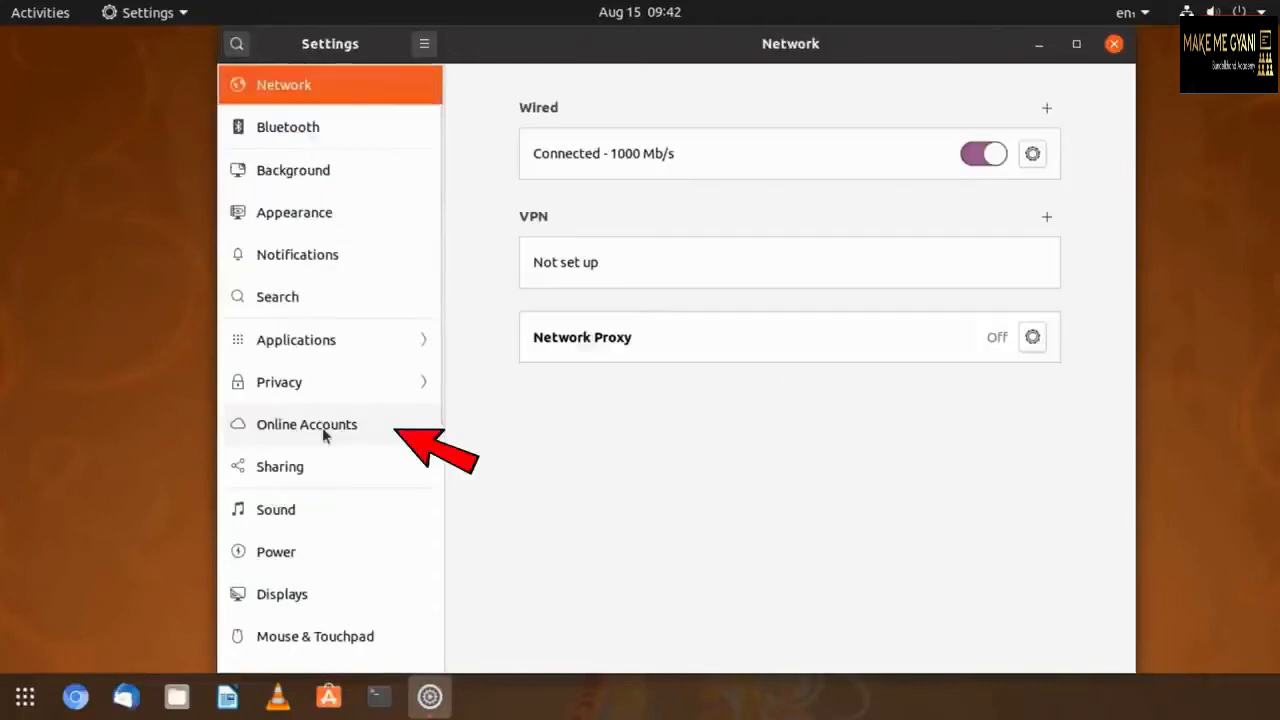
# - Open the Online Accounts settings and look through the account providers that can be added
pyautogui.click(322, 427)
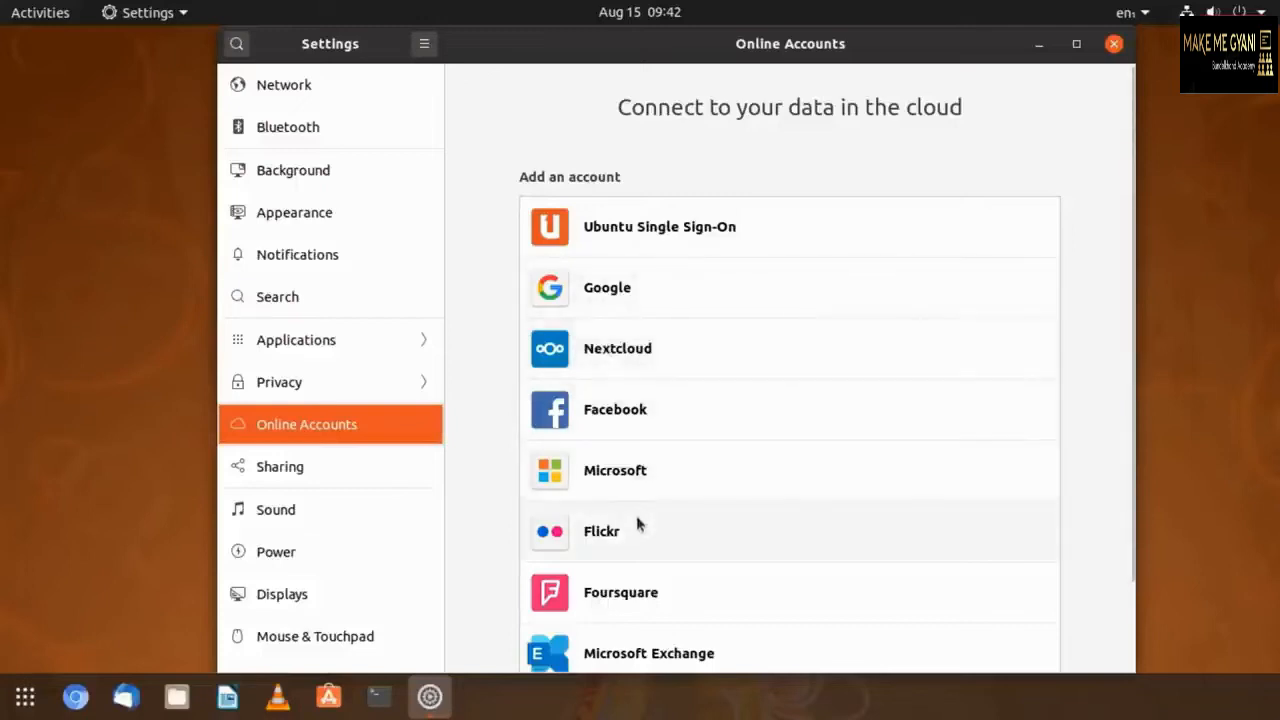
pyautogui.scroll(-2, 637, 520)
pyautogui.scroll(2, 665, 460)
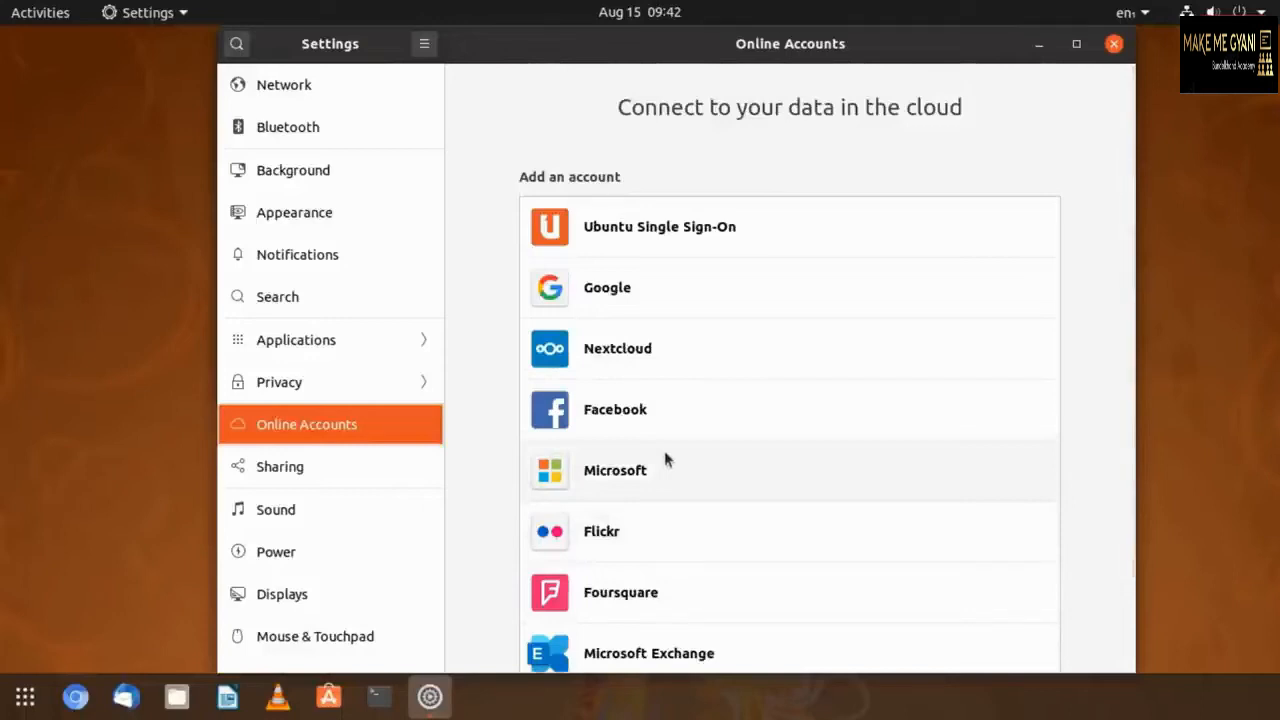
# - Highlight the computer name in the Sharing settings, and open Terminal to highlight the host name and user name in its prompt
pyautogui.click(384, 472)
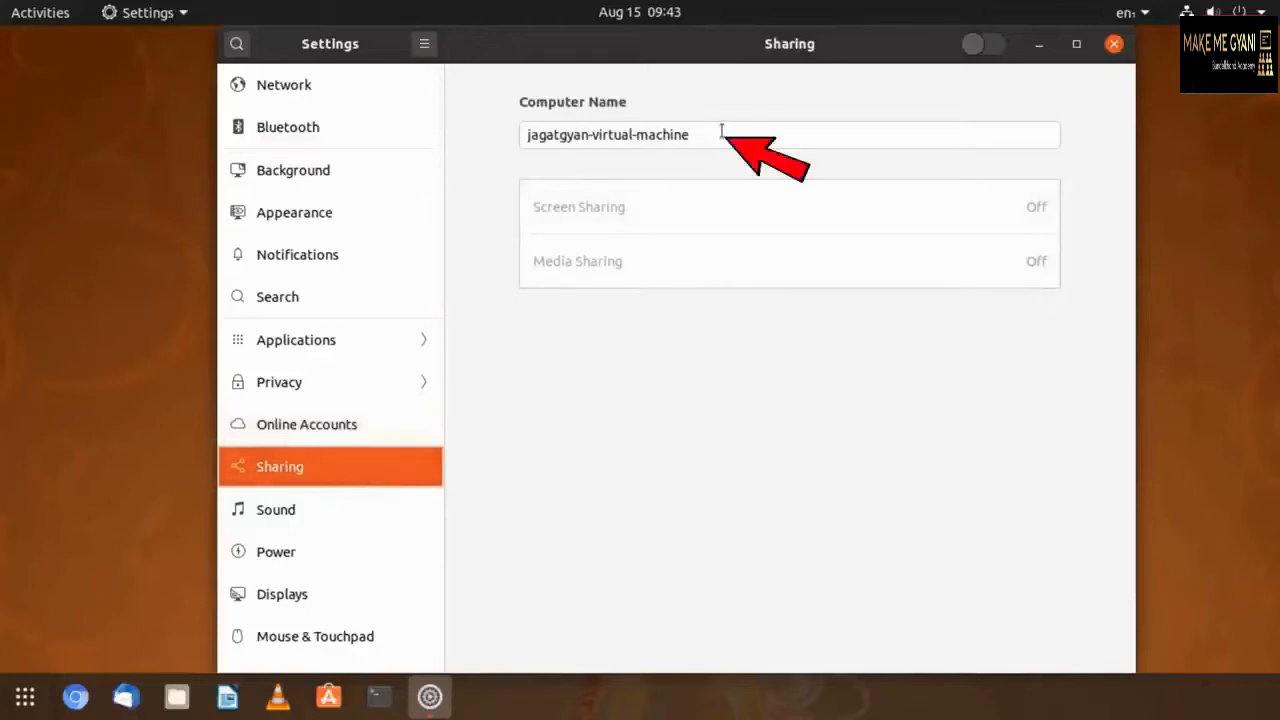
pyautogui.moveTo(721, 131); pyautogui.dragTo(105, 249)
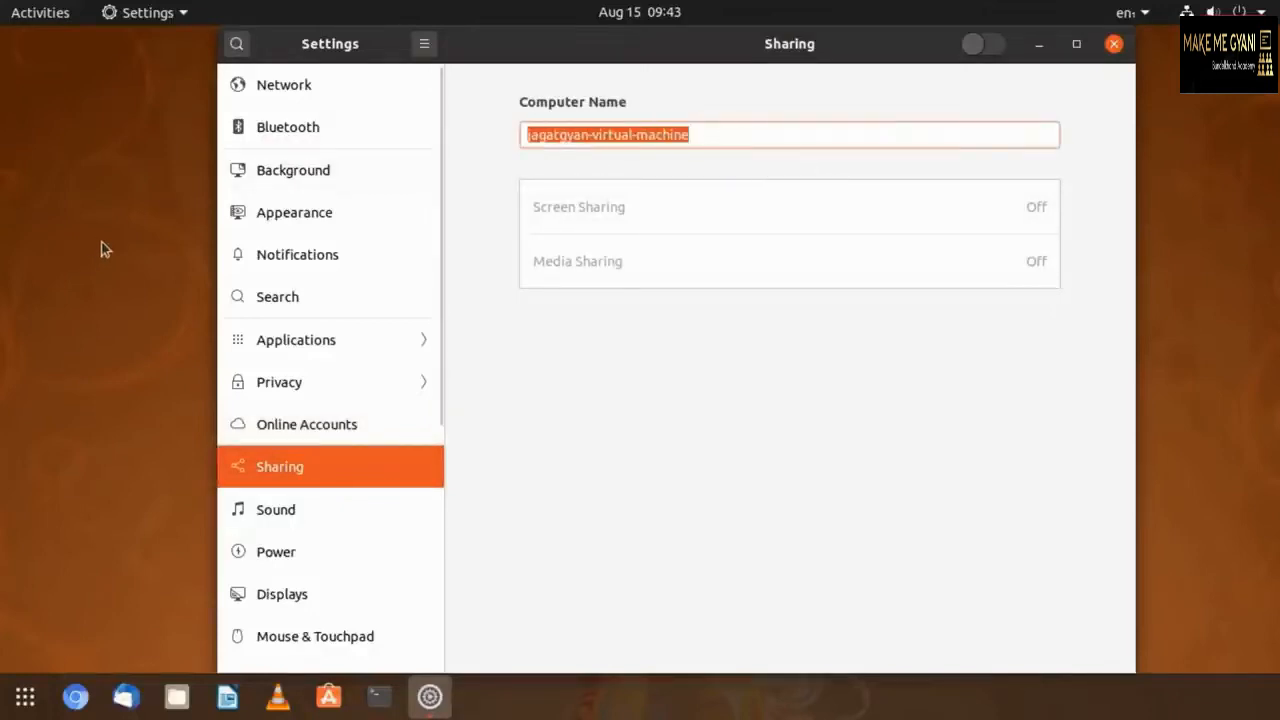
pyautogui.click(379, 697)
pyautogui.moveTo(361, 47); pyautogui.dragTo(689, 275)
pyautogui.moveTo(418, 300); pyautogui.dragTo(627, 305)
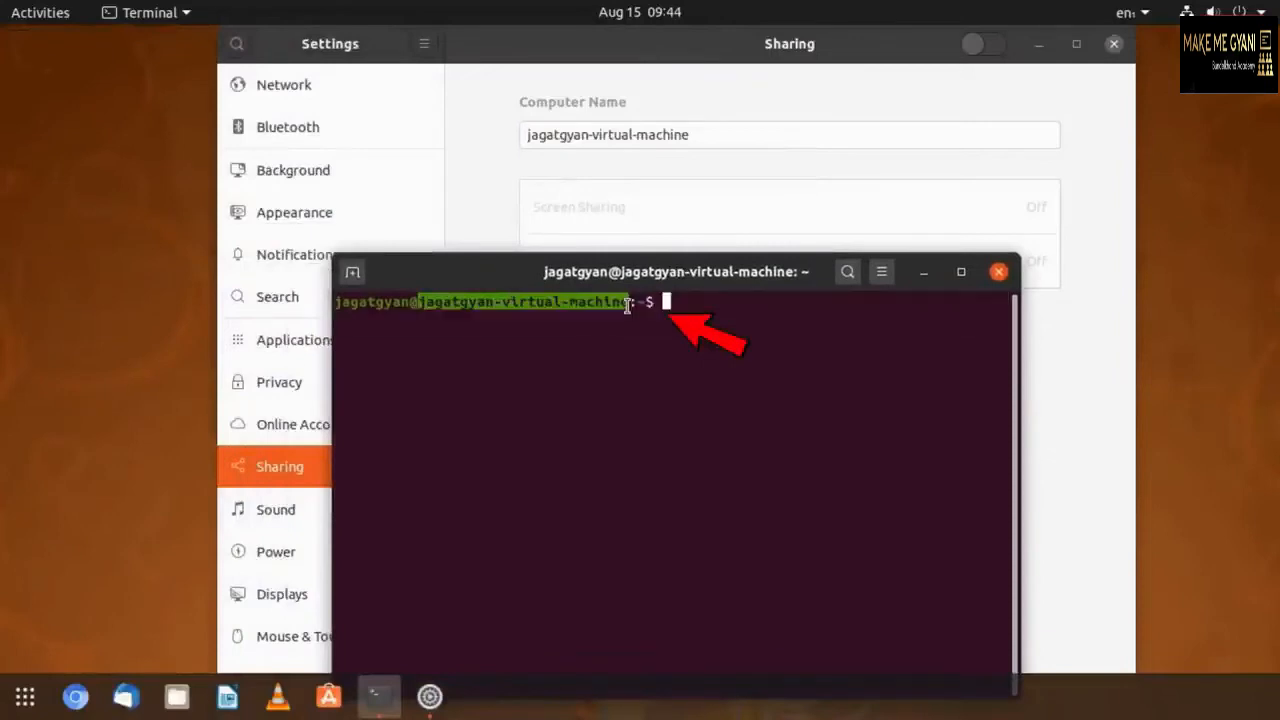
pyautogui.moveTo(411, 303); pyautogui.dragTo(307, 302)
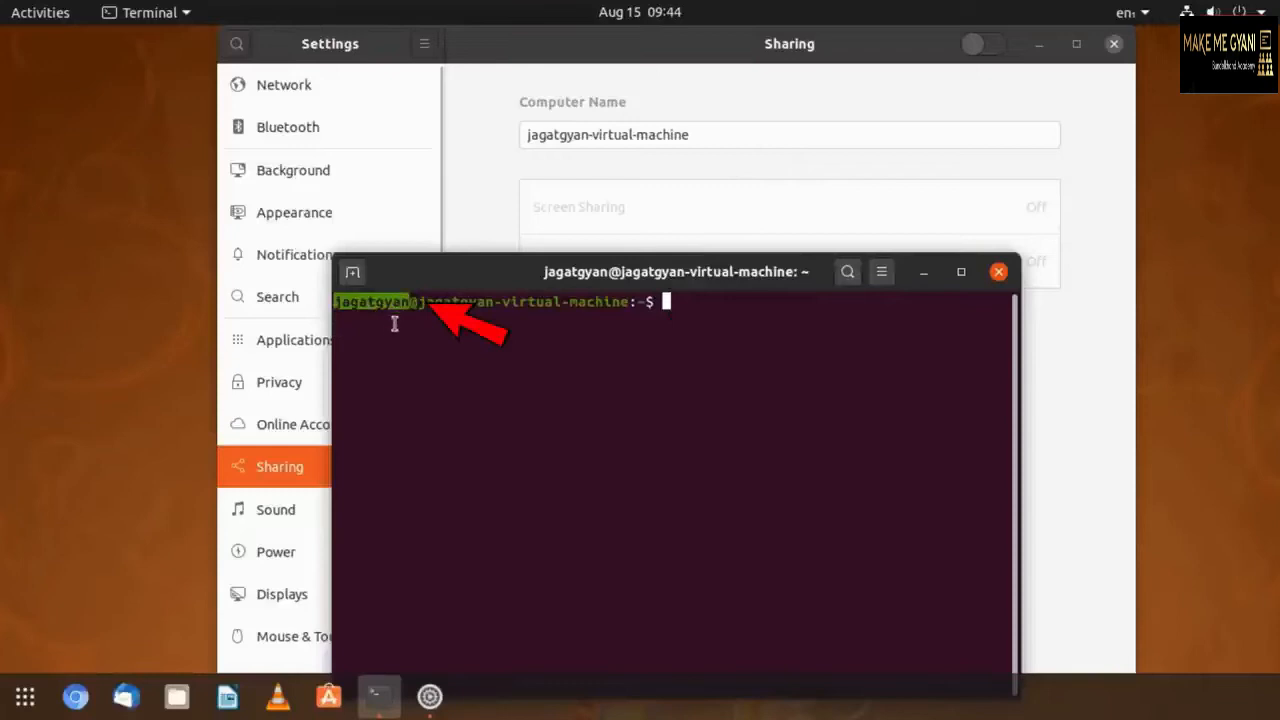
# - Highlight the user name and host name in the Terminal prompt, and change the computer name in the Sharing settings to ubuntu
pyautogui.moveTo(418, 302); pyautogui.dragTo(333, 302)
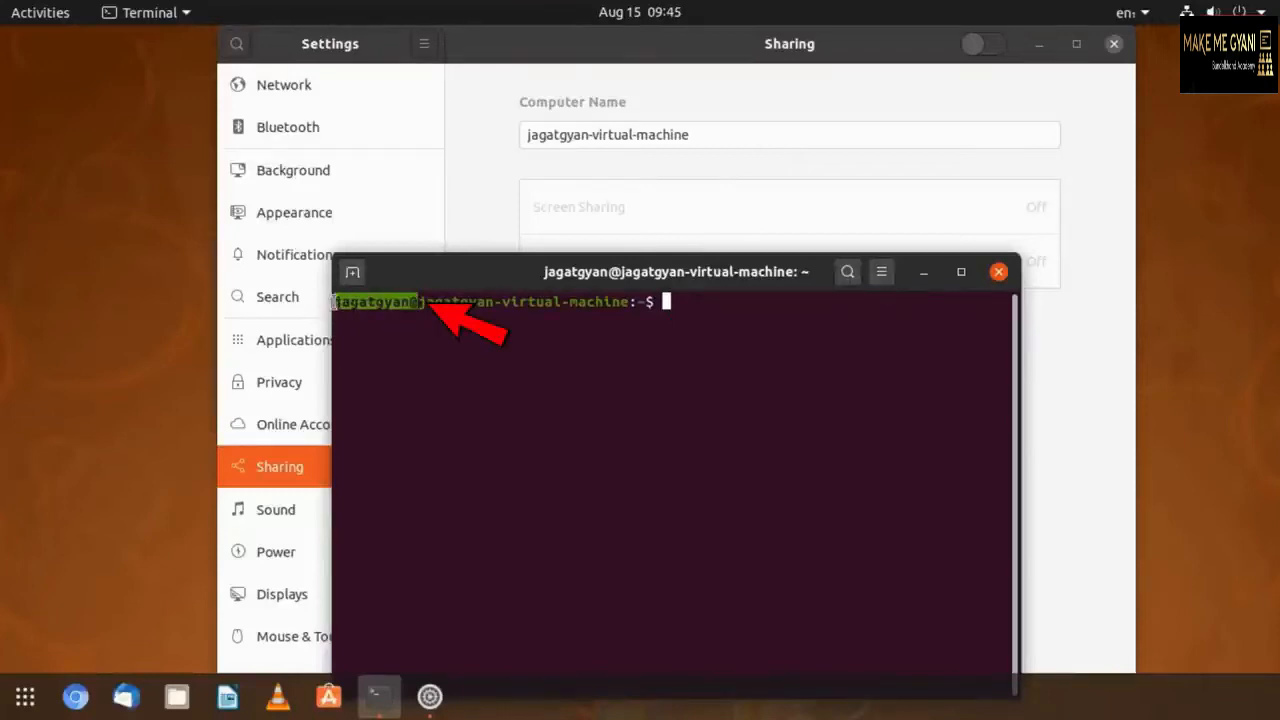
pyautogui.moveTo(414, 309)
pyautogui.mouseDown()
pyautogui.moveTo(612, 301)
pyautogui.moveTo(412, 302)
pyautogui.mouseUp()
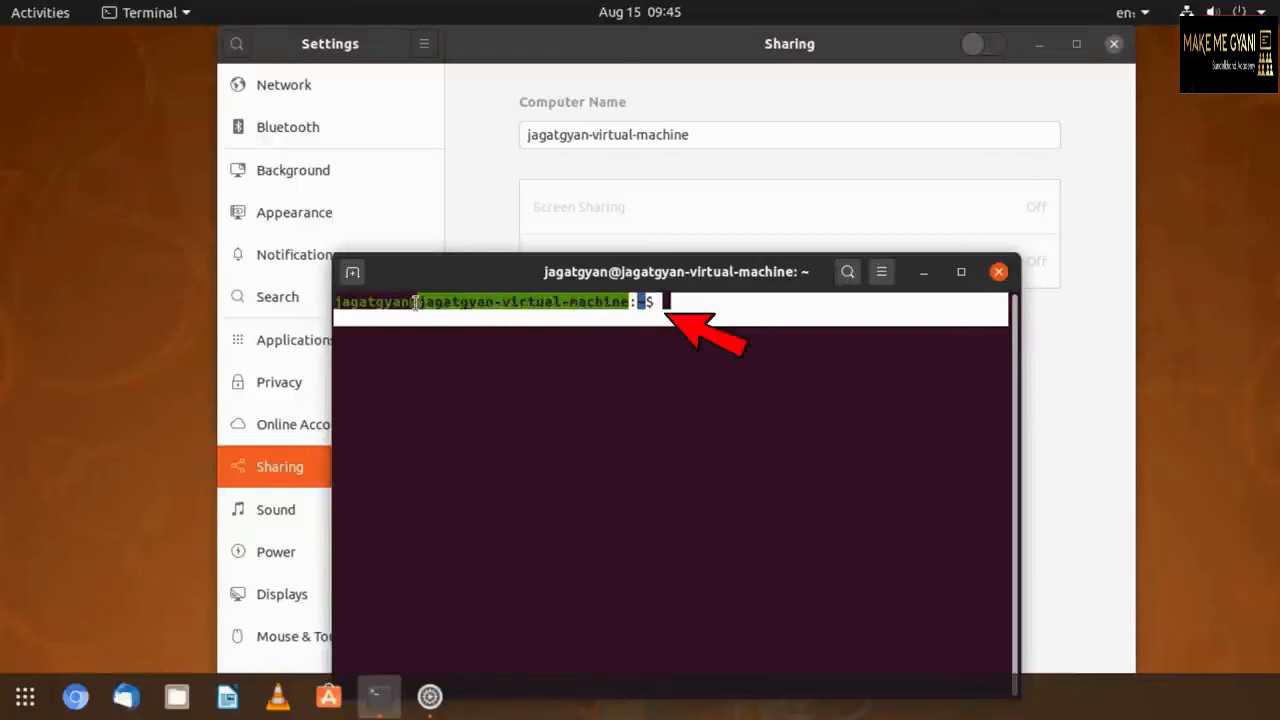
pyautogui.click(709, 135)
pyautogui.tripleClick(709, 135)
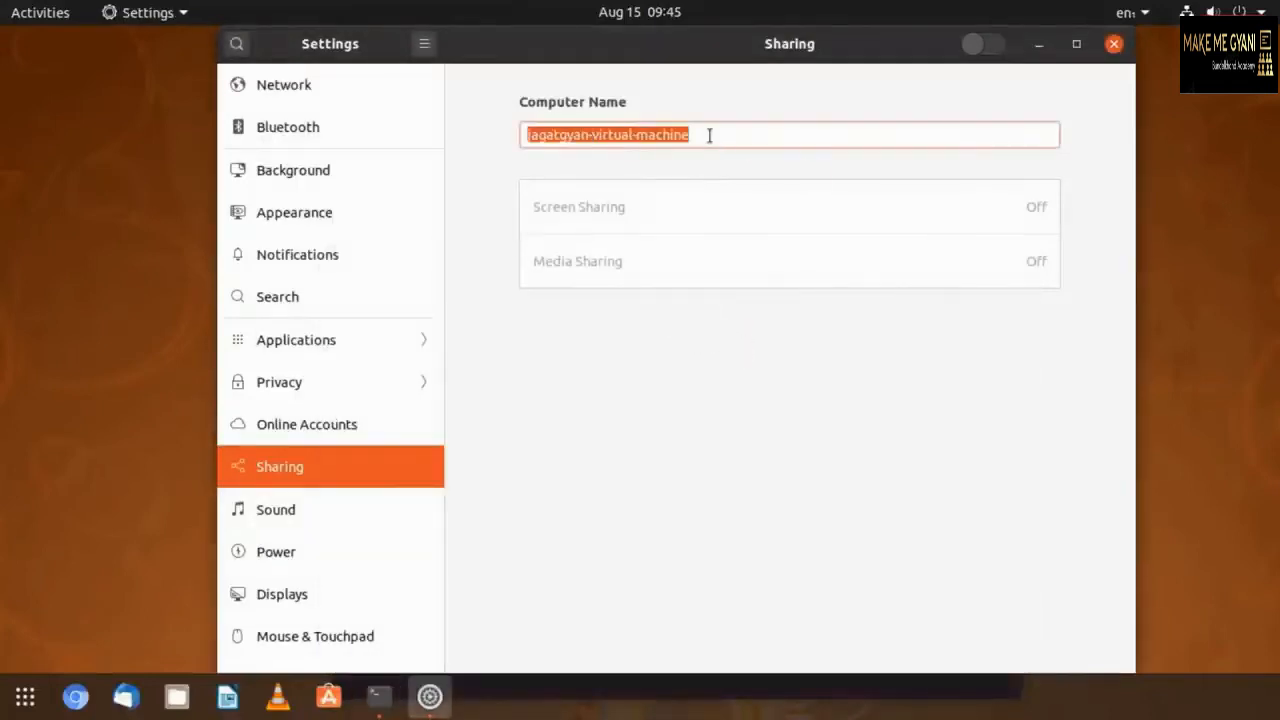
pyautogui.write('ubuntu')
# - Open a new Terminal window, move it to the middle of the desktop and highlight part of its prompt to check the new host name
pyautogui.click(380, 697)
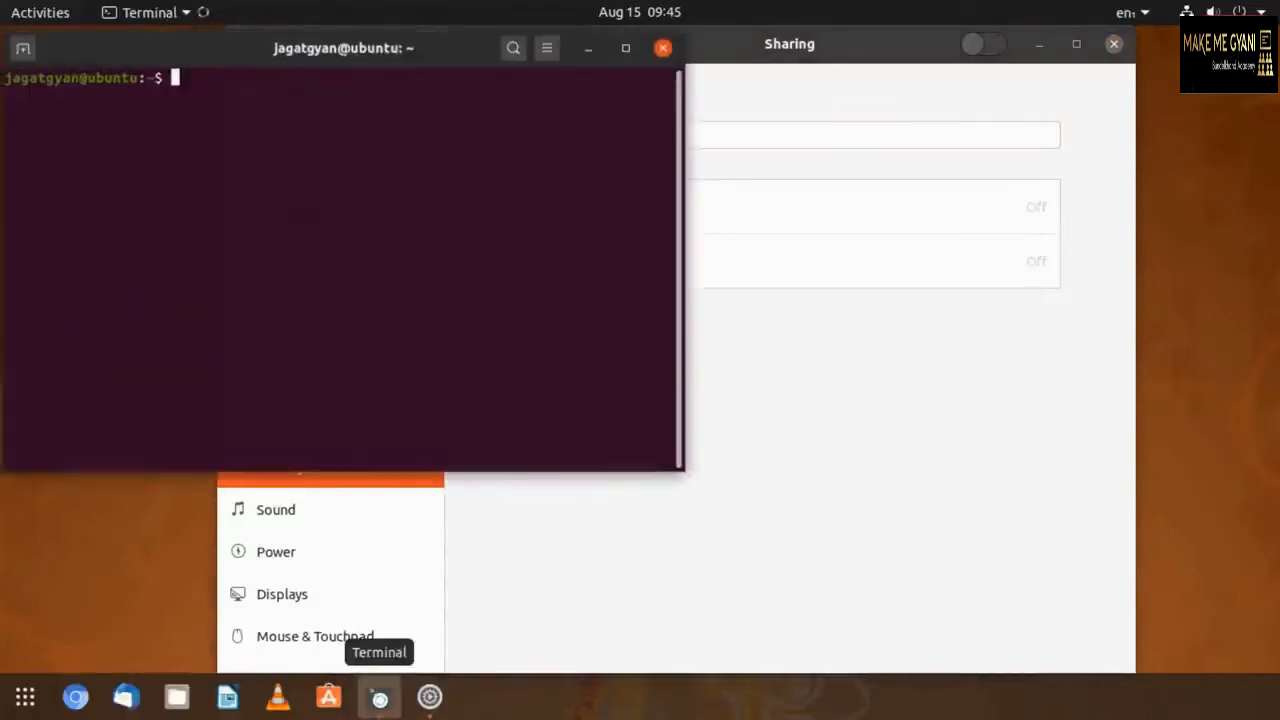
pyautogui.moveTo(286, 50)
pyautogui.mouseDown()
pyautogui.moveTo(503, 233)
pyautogui.moveTo(650, 279)
pyautogui.mouseUp()
pyautogui.moveTo(448, 312); pyautogui.dragTo(510, 310)
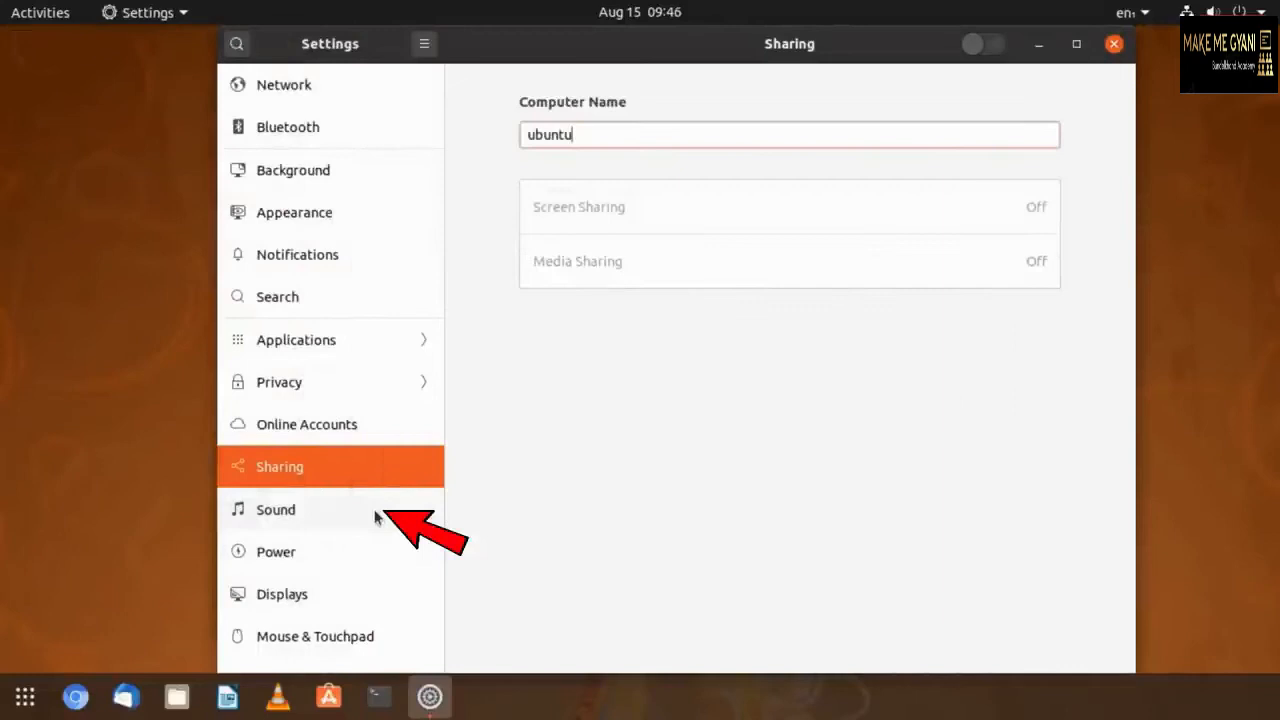
# - Raise both the system volume and the System Sounds level to maximum in the Sound settings
pyautogui.click(374, 514)
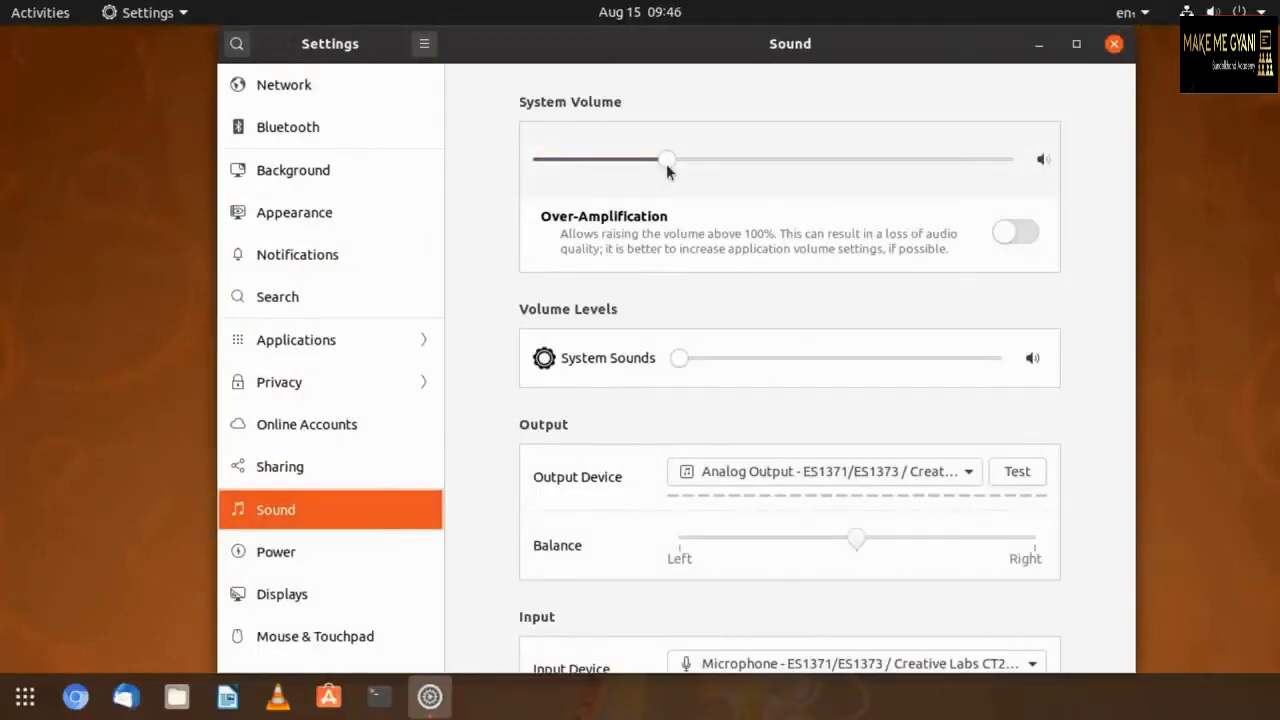
pyautogui.moveTo(666, 163); pyautogui.dragTo(1012, 160)
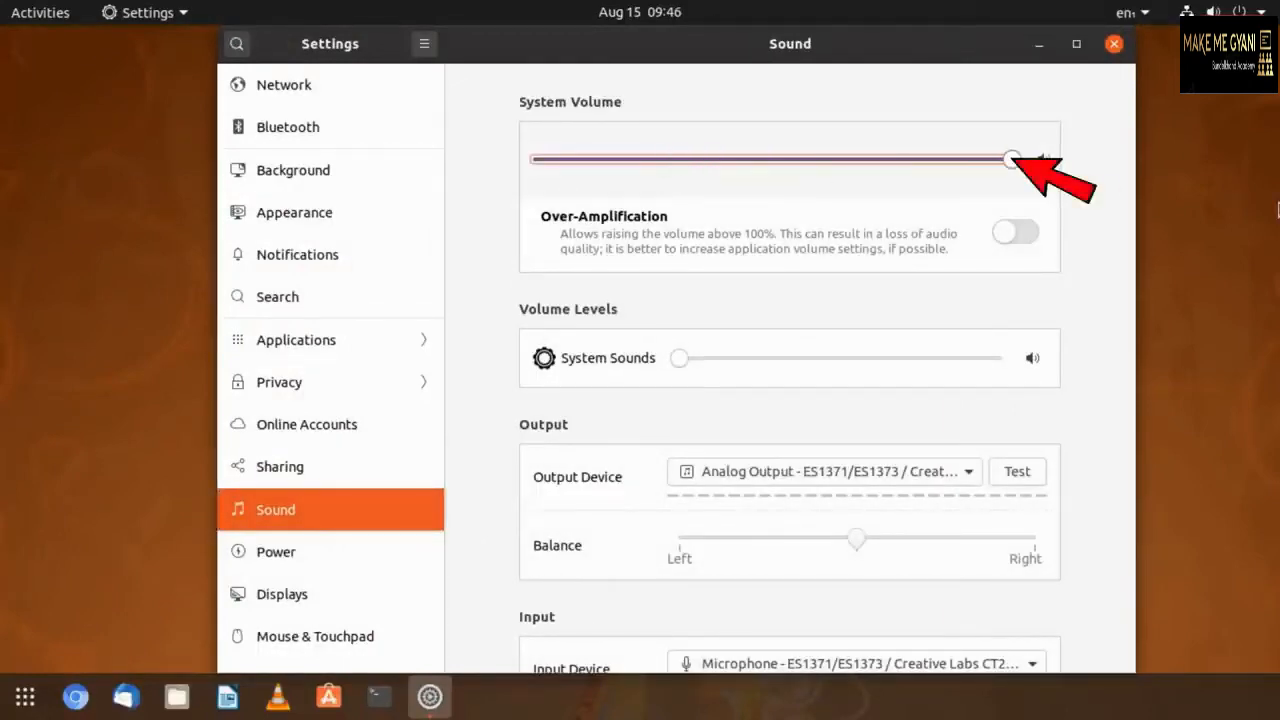
pyautogui.moveTo(680, 359)
pyautogui.mouseDown()
pyautogui.moveTo(717, 377)
pyautogui.moveTo(1180, 403)
pyautogui.mouseUp()
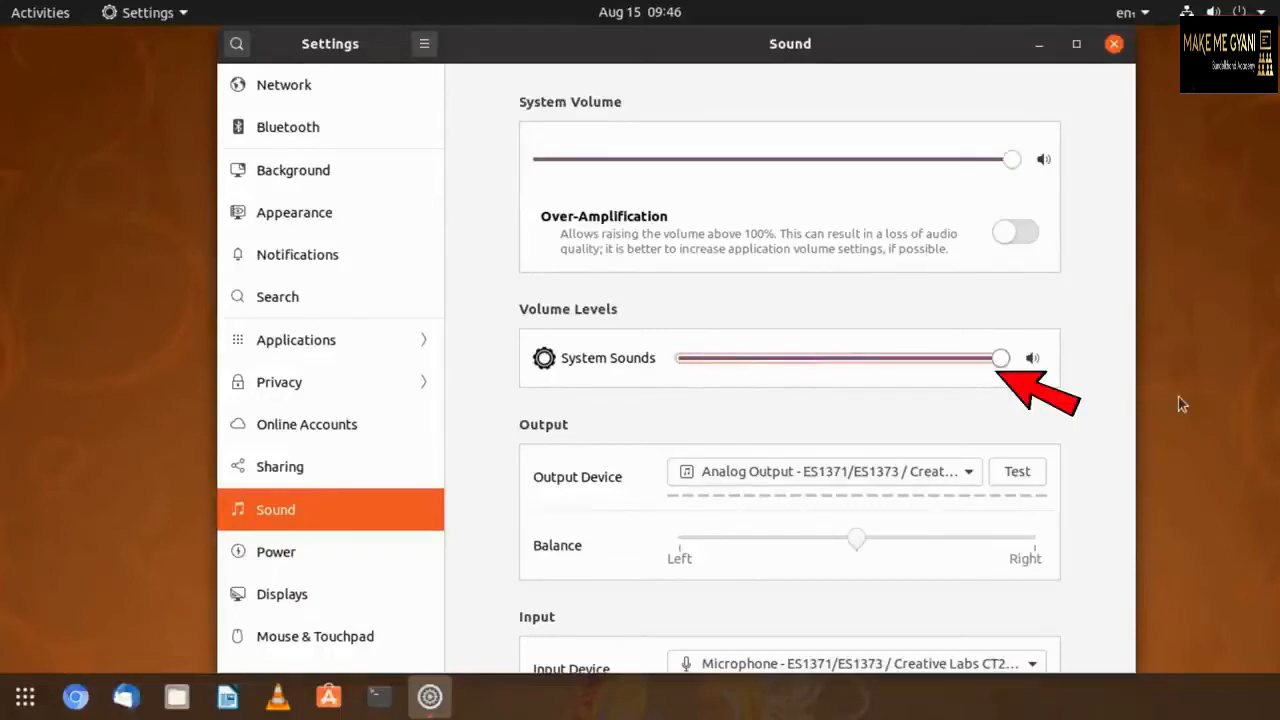
# - Test the Front Right and Front Left speakers of the analog output, and look over the input and alert sound options
pyautogui.click(1035, 480)
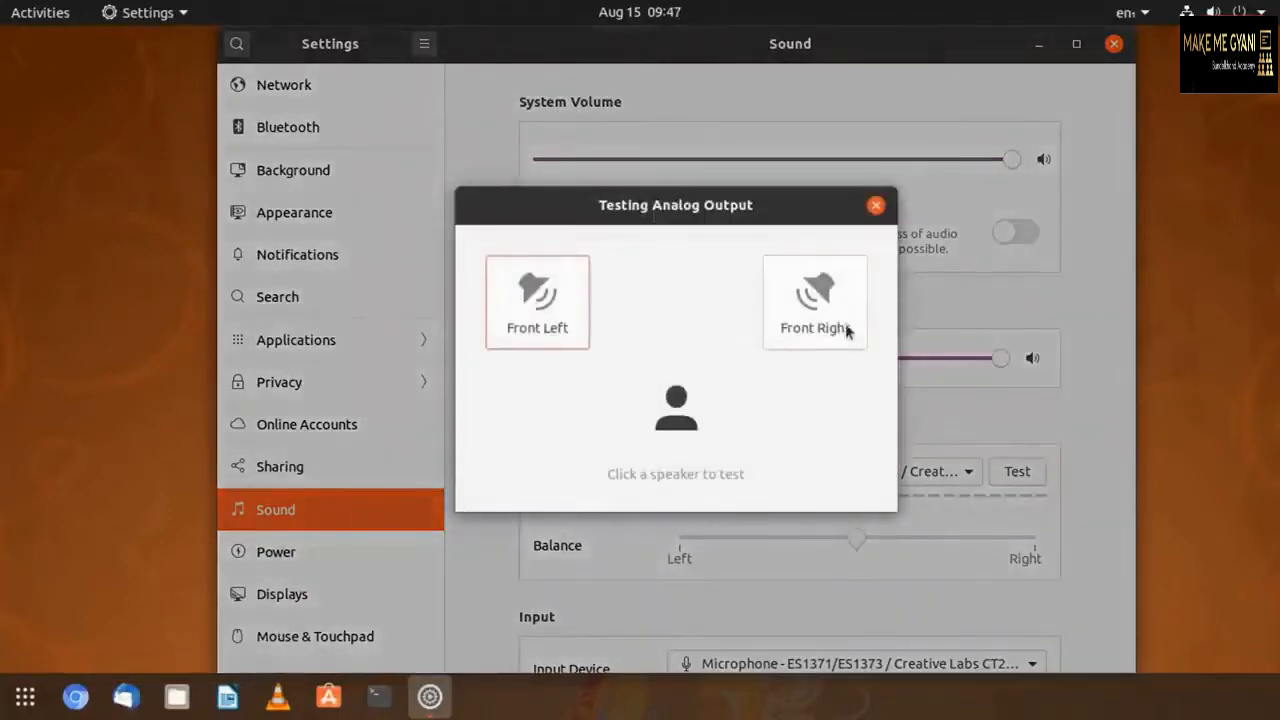
pyautogui.click(842, 326)
pyautogui.click(533, 292)
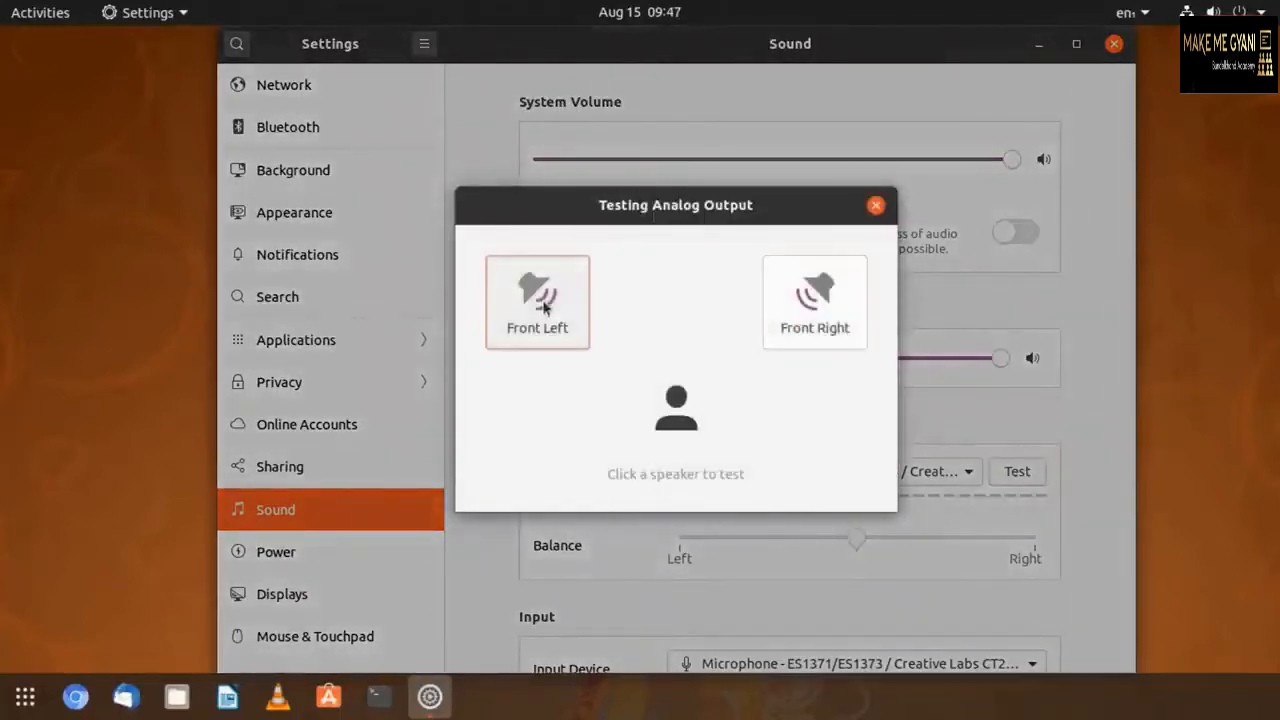
pyautogui.click(875, 207)
pyautogui.moveTo(1129, 380); pyautogui.dragTo(1130, 545)
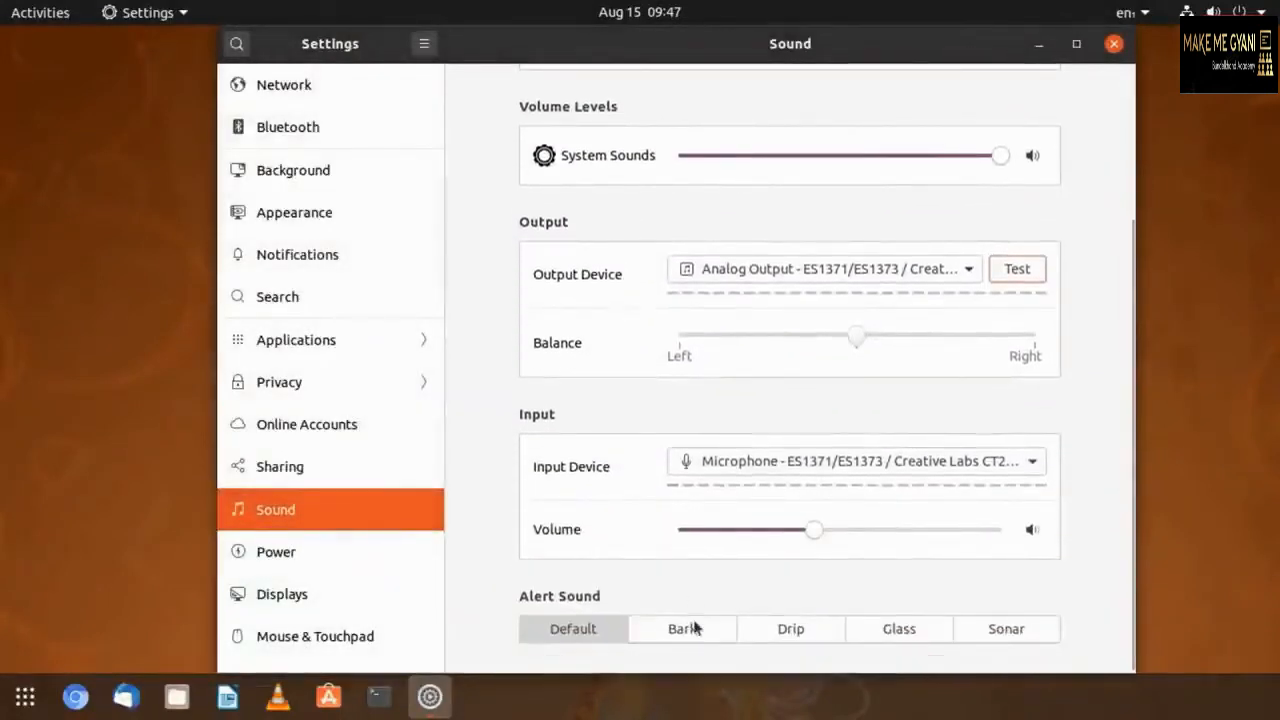
# - Turn off Bluetooth in the Power settings and set Blank Screen to 15 minutes
pyautogui.click(336, 548)
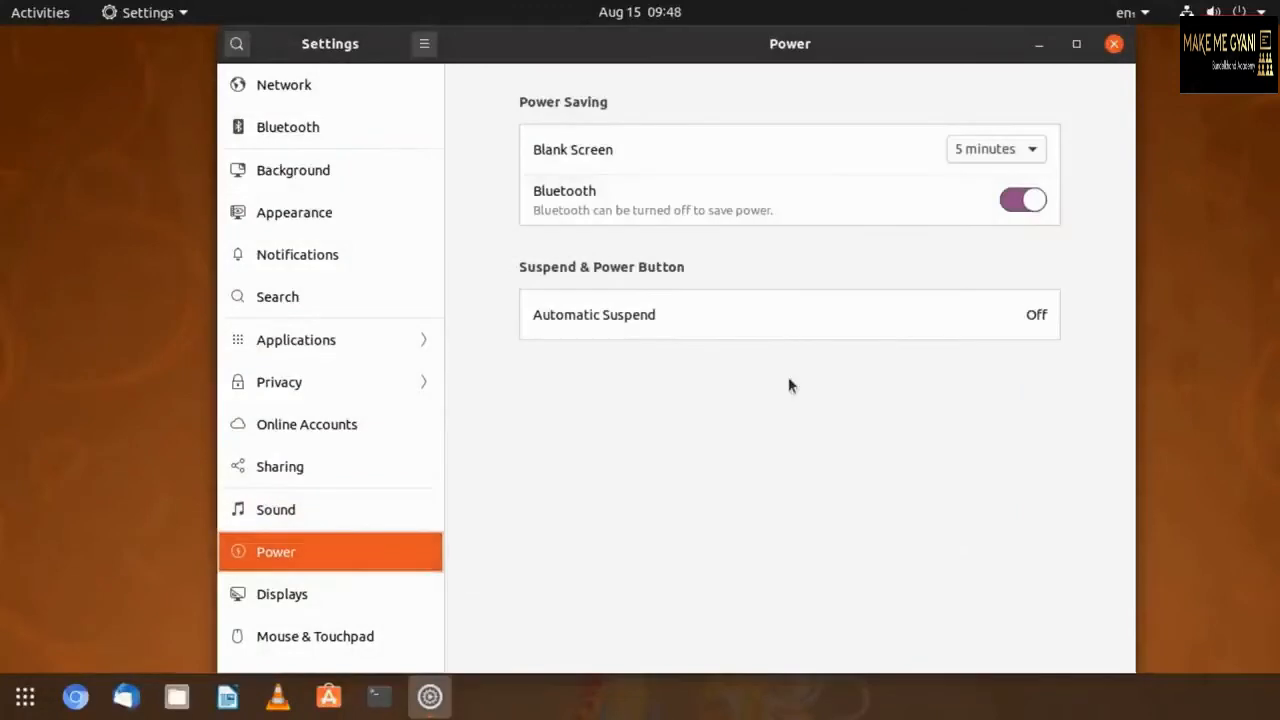
pyautogui.click(1015, 202)
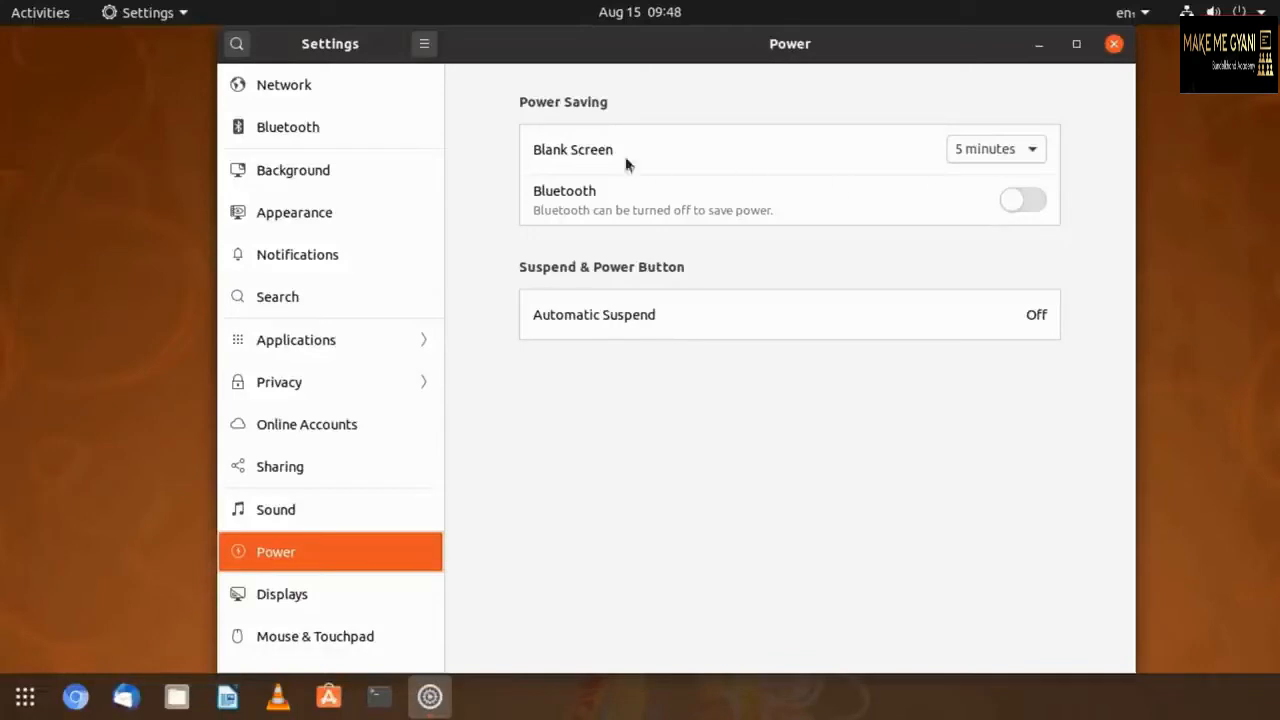
pyautogui.click(1027, 158)
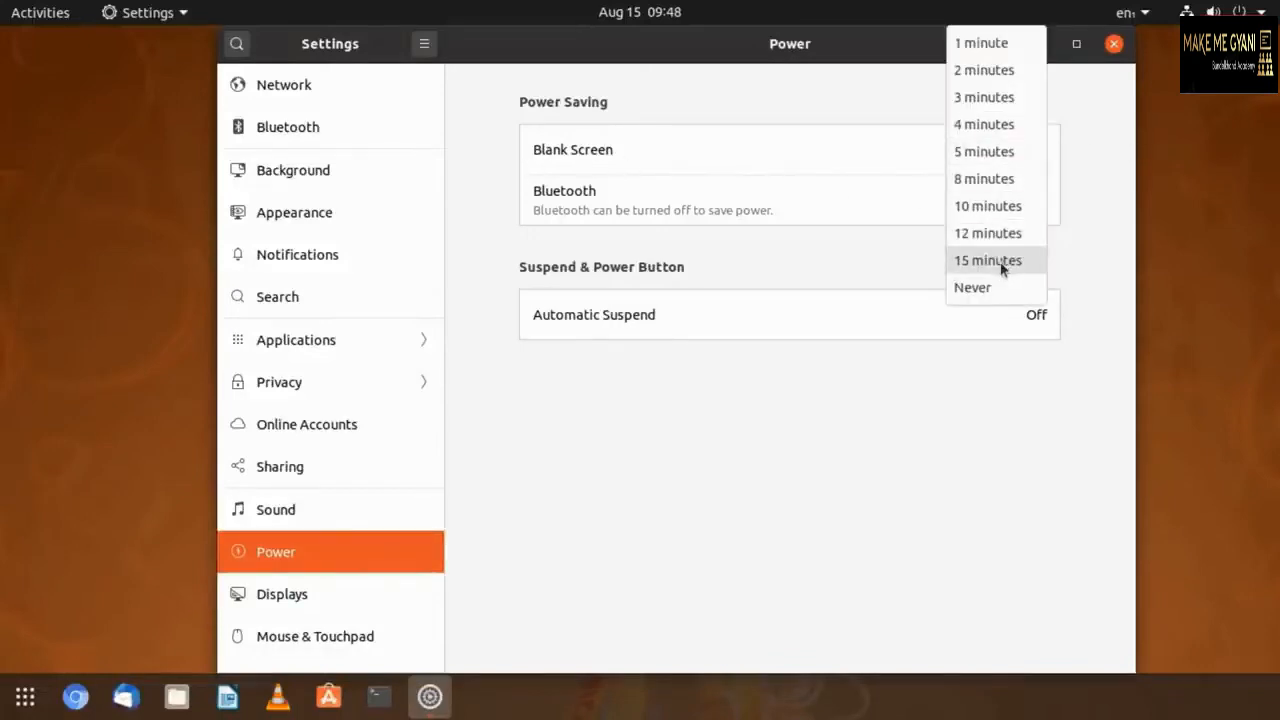
pyautogui.click(1003, 262)
pyautogui.click(1014, 153)
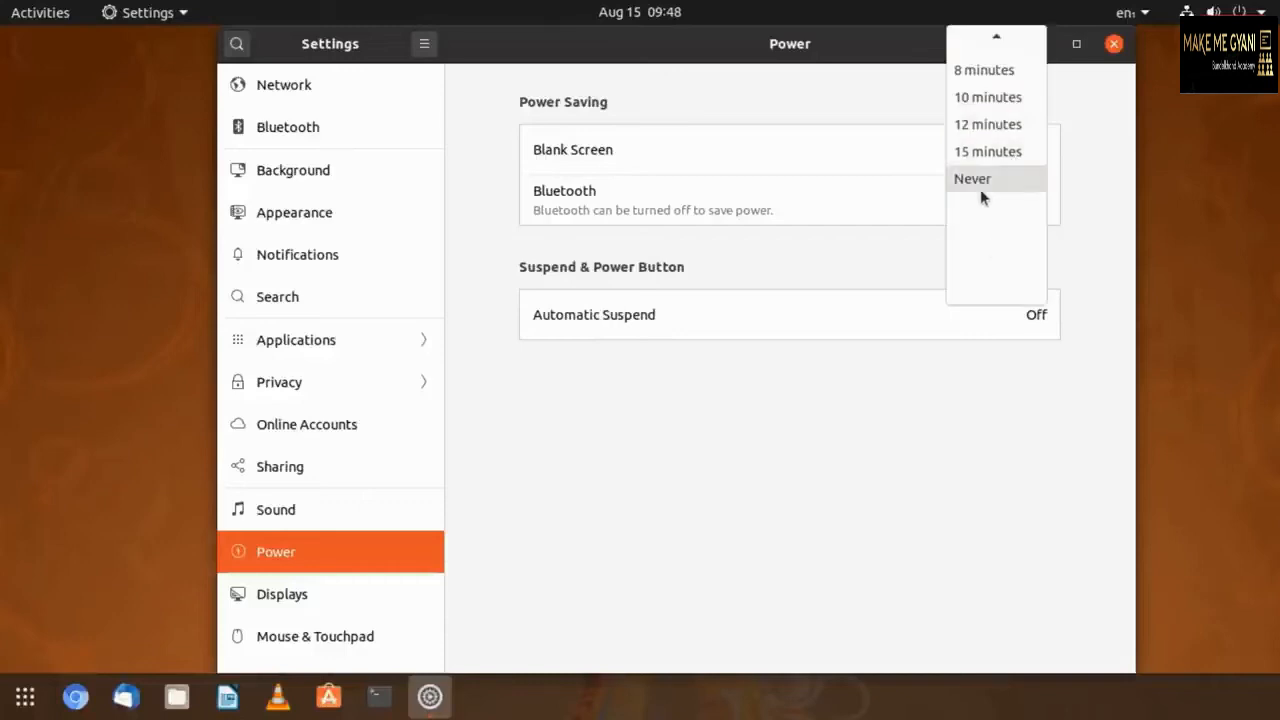
pyautogui.click(902, 264)
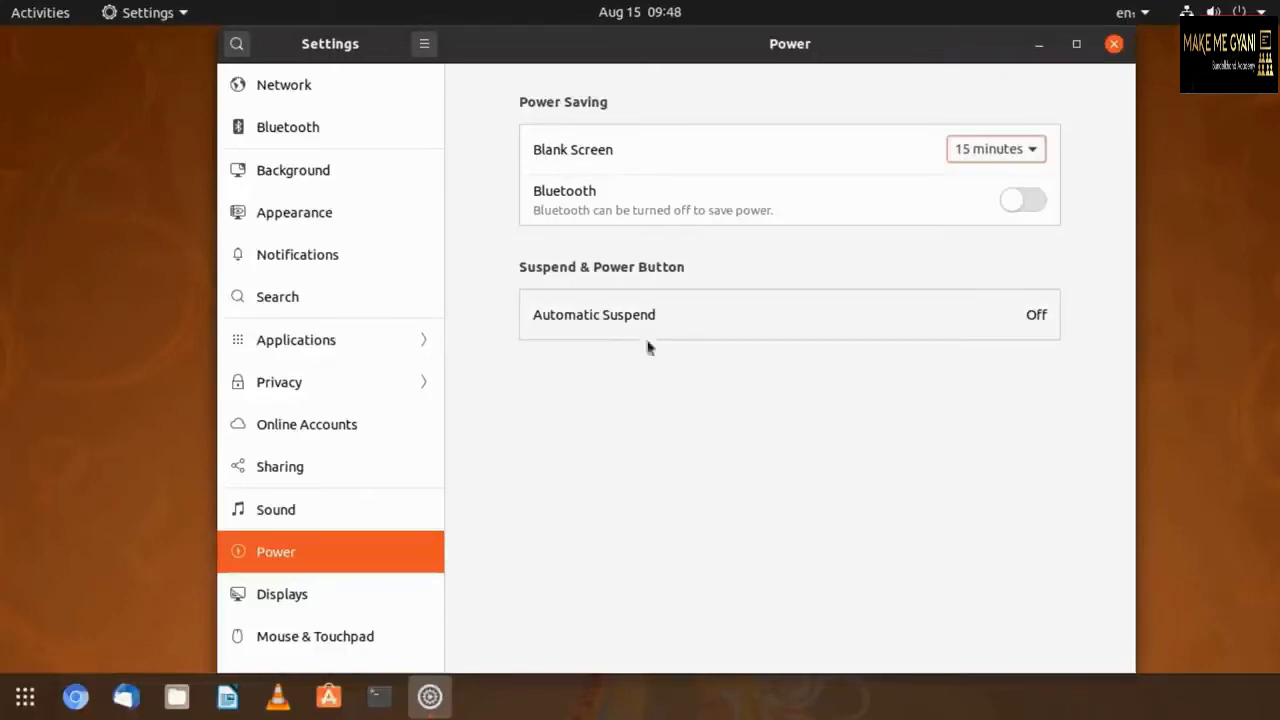
# - Turn on Night Light in the Displays settings, make its color temperature slightly warmer and set the schedule to Manual Schedule
pyautogui.click(335, 599)
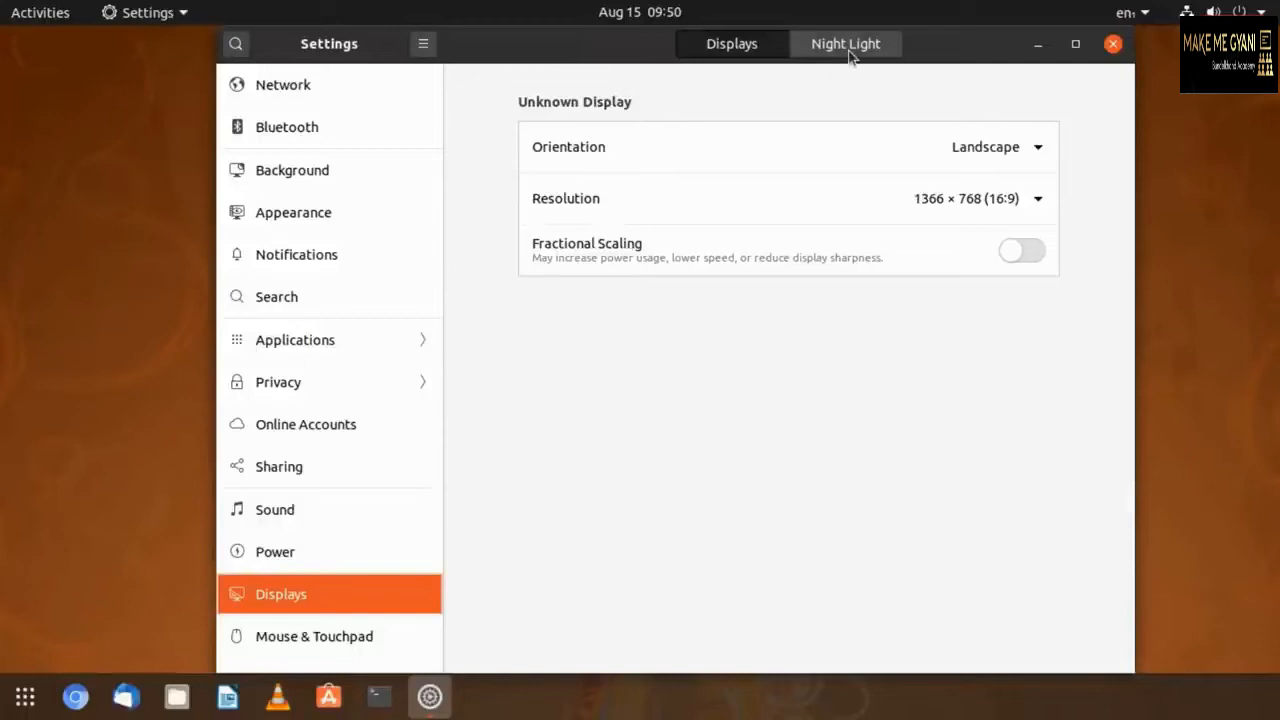
pyautogui.click(849, 55)
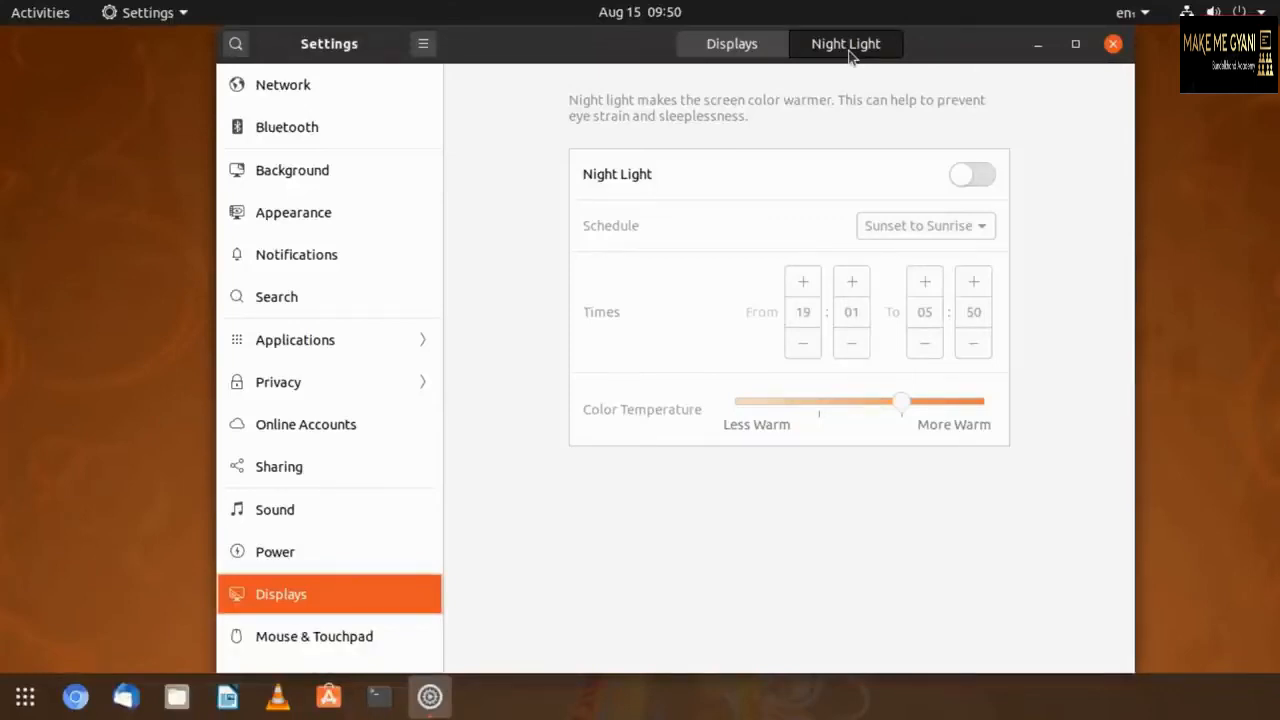
pyautogui.click(972, 180)
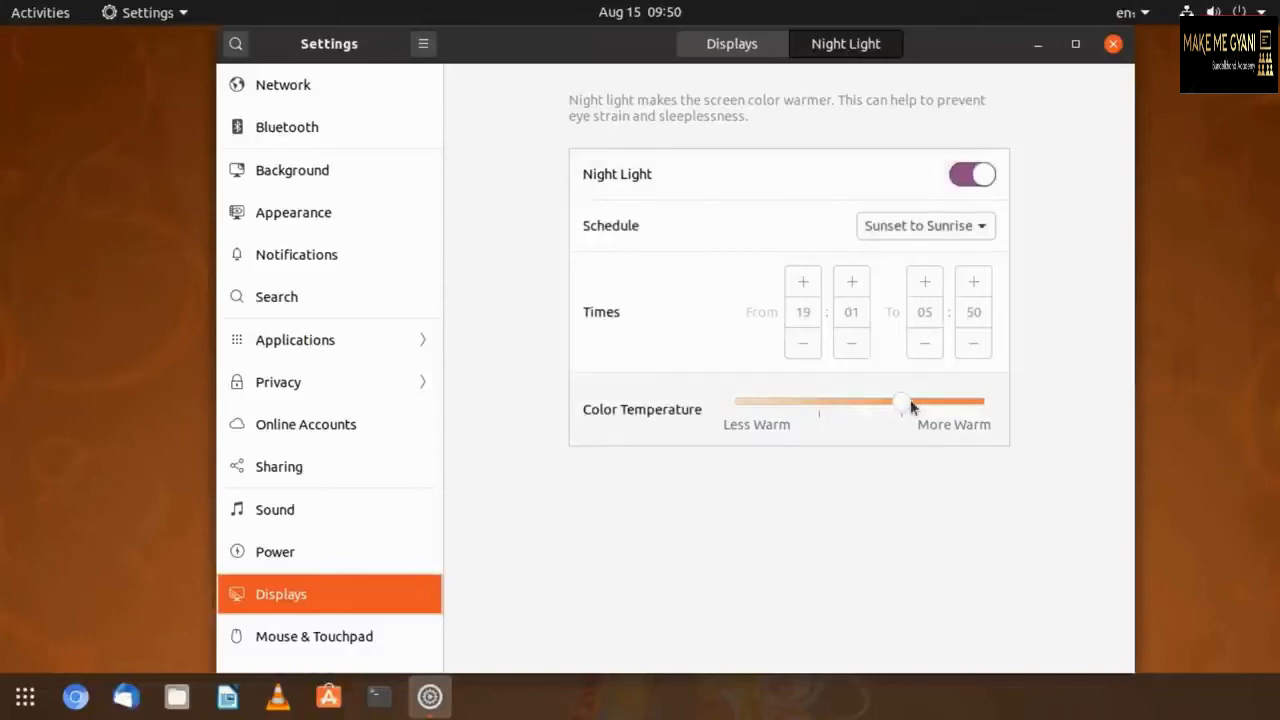
pyautogui.moveTo(910, 405)
pyautogui.mouseDown()
pyautogui.moveTo(837, 417)
pyautogui.moveTo(922, 405)
pyautogui.mouseUp()
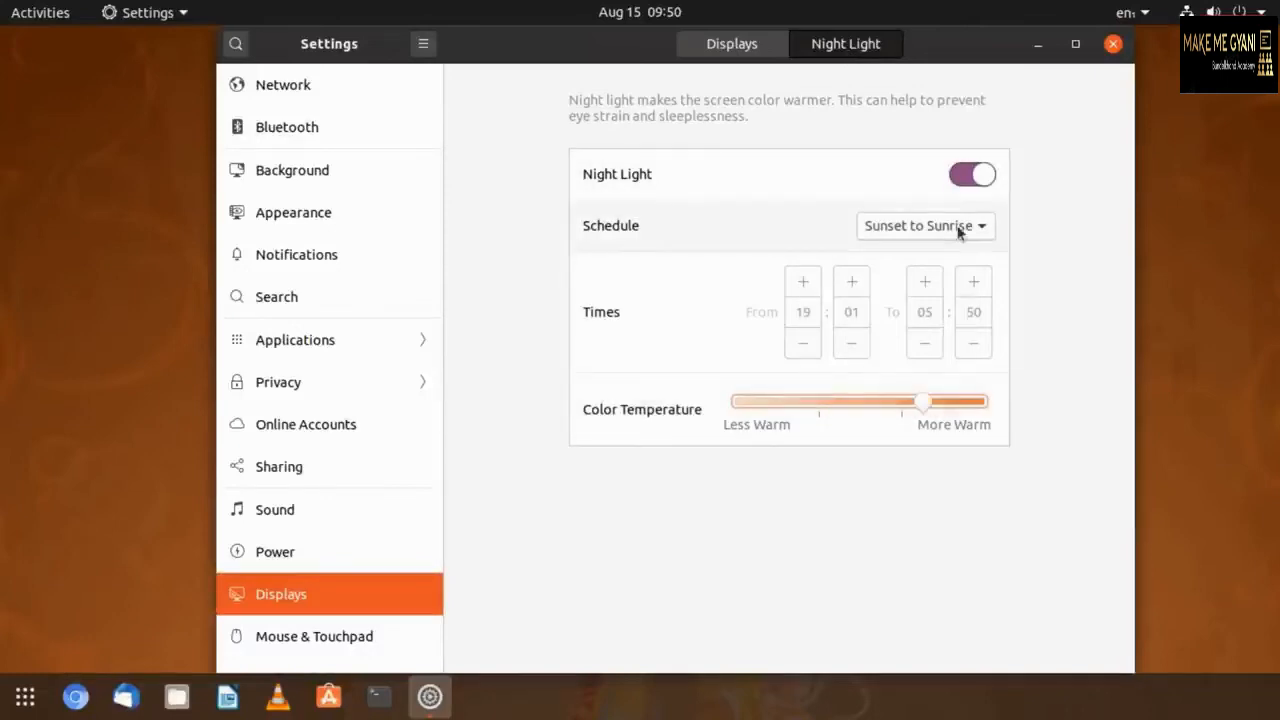
pyautogui.click(960, 231)
pyautogui.click(956, 256)
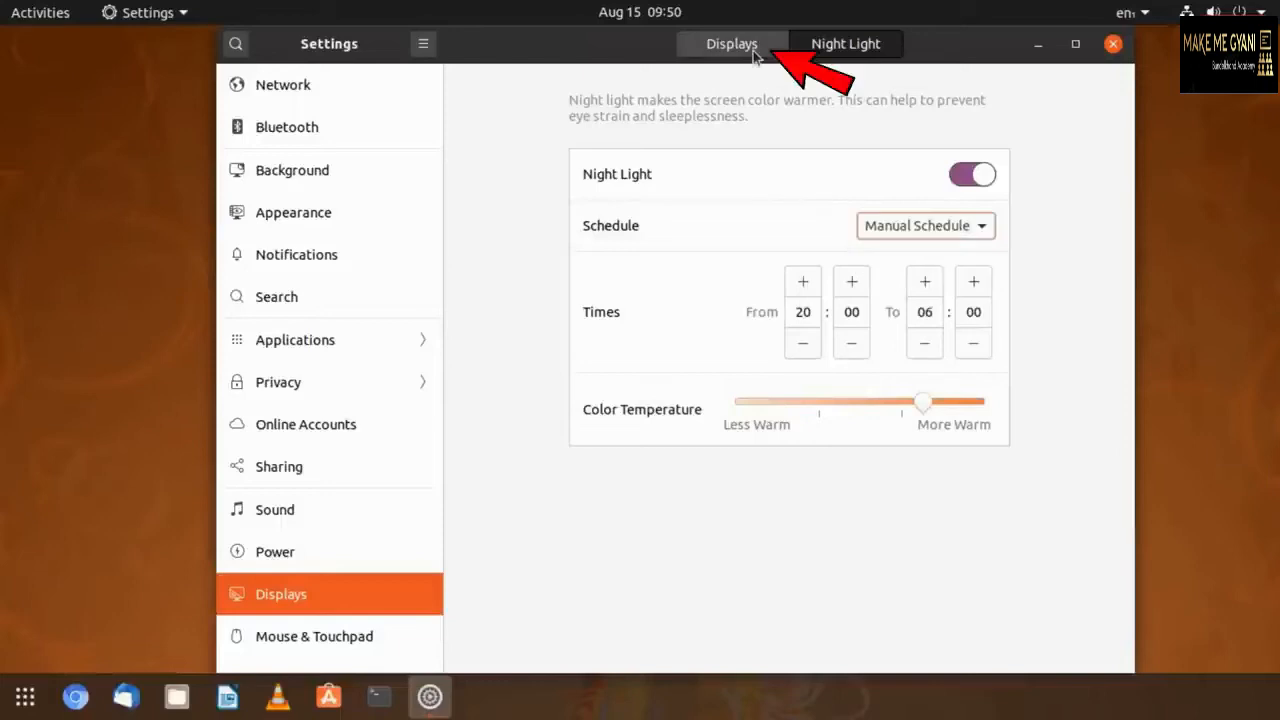
# - Review the available orientations and resolutions of the display, keeping Landscape and 1366 × 768 (16:9)
pyautogui.click(754, 52)
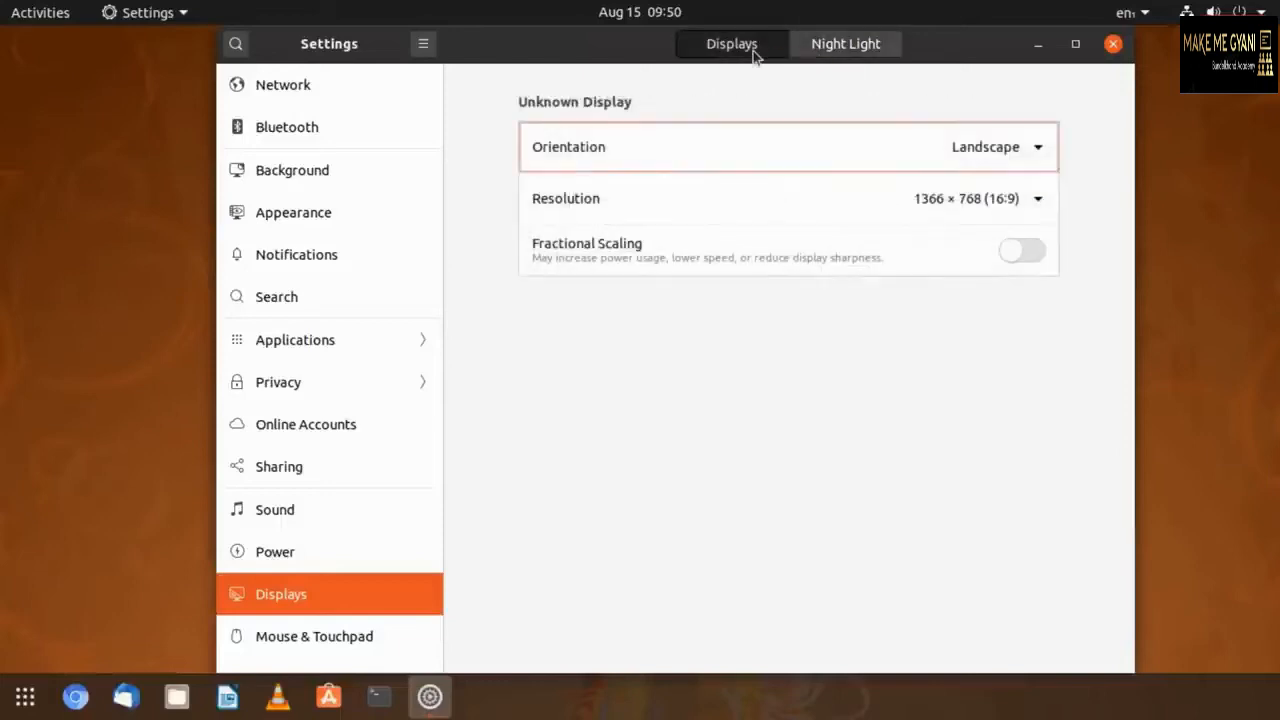
pyautogui.click(1022, 170)
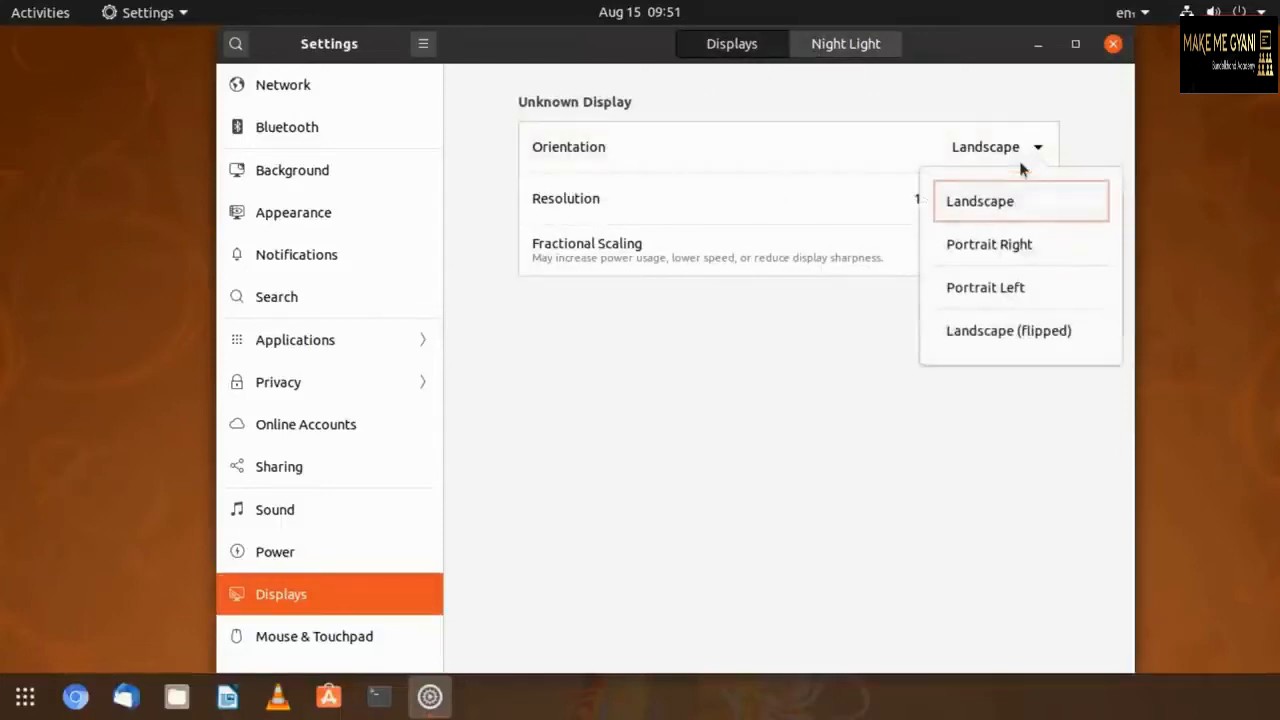
pyautogui.click(1022, 213)
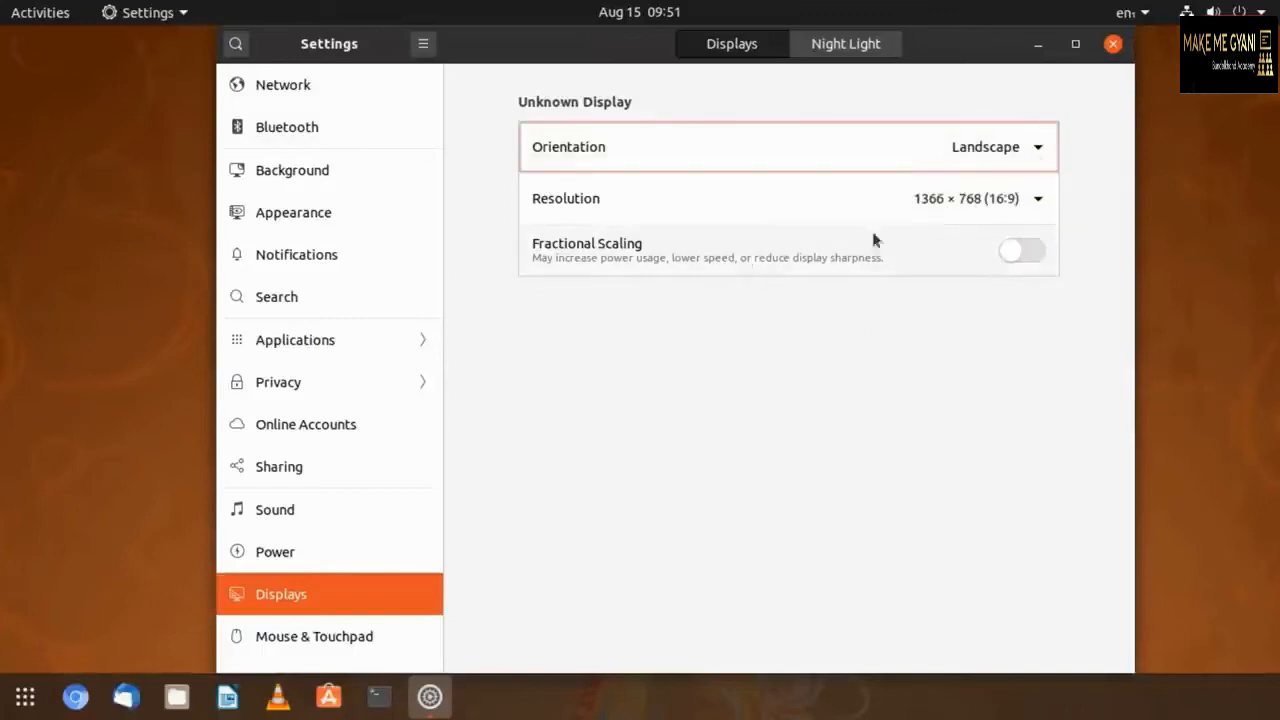
pyautogui.click(1005, 213)
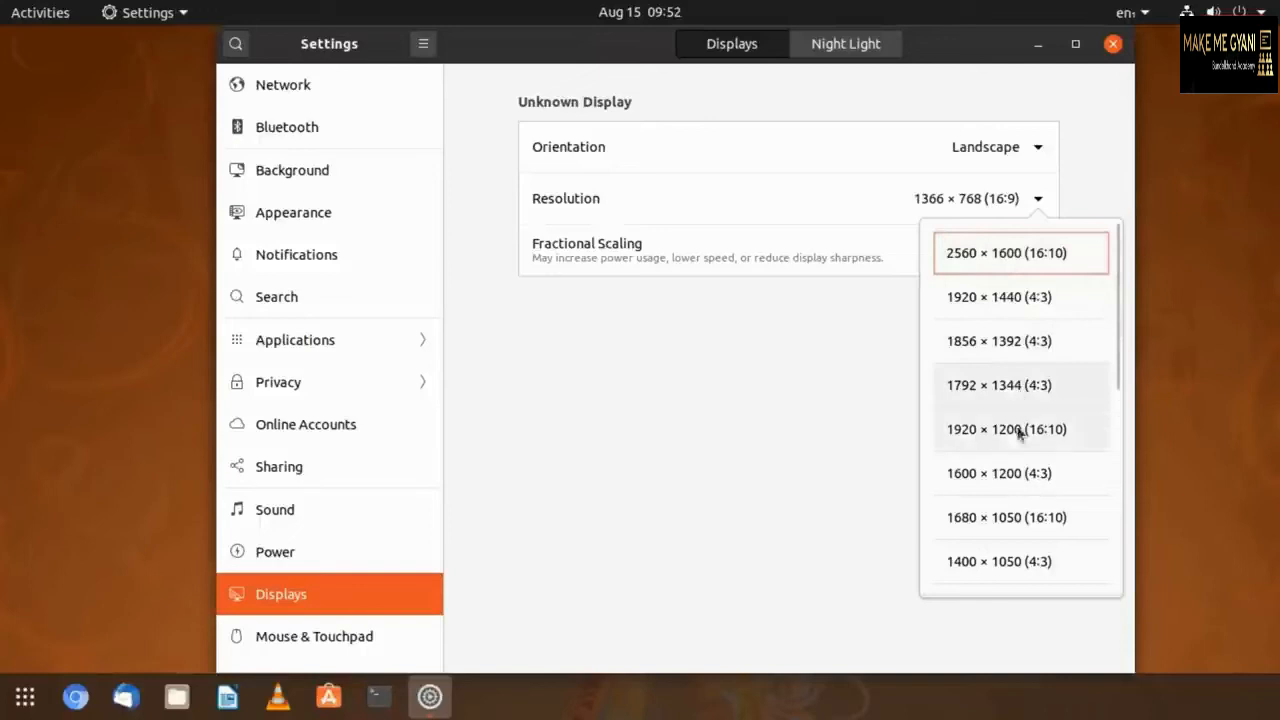
pyautogui.click(782, 310)
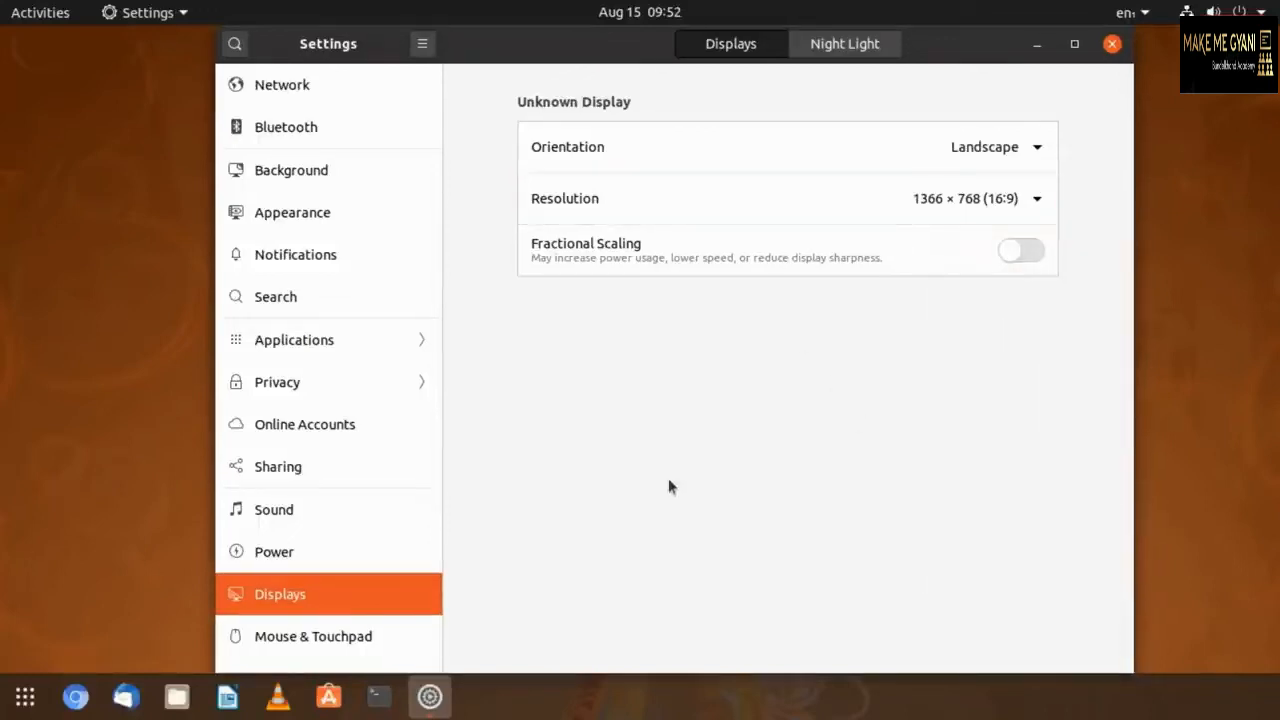
# - Open the Mouse & Touchpad settings and try out the mouse speed adjustment
pyautogui.click(340, 645)
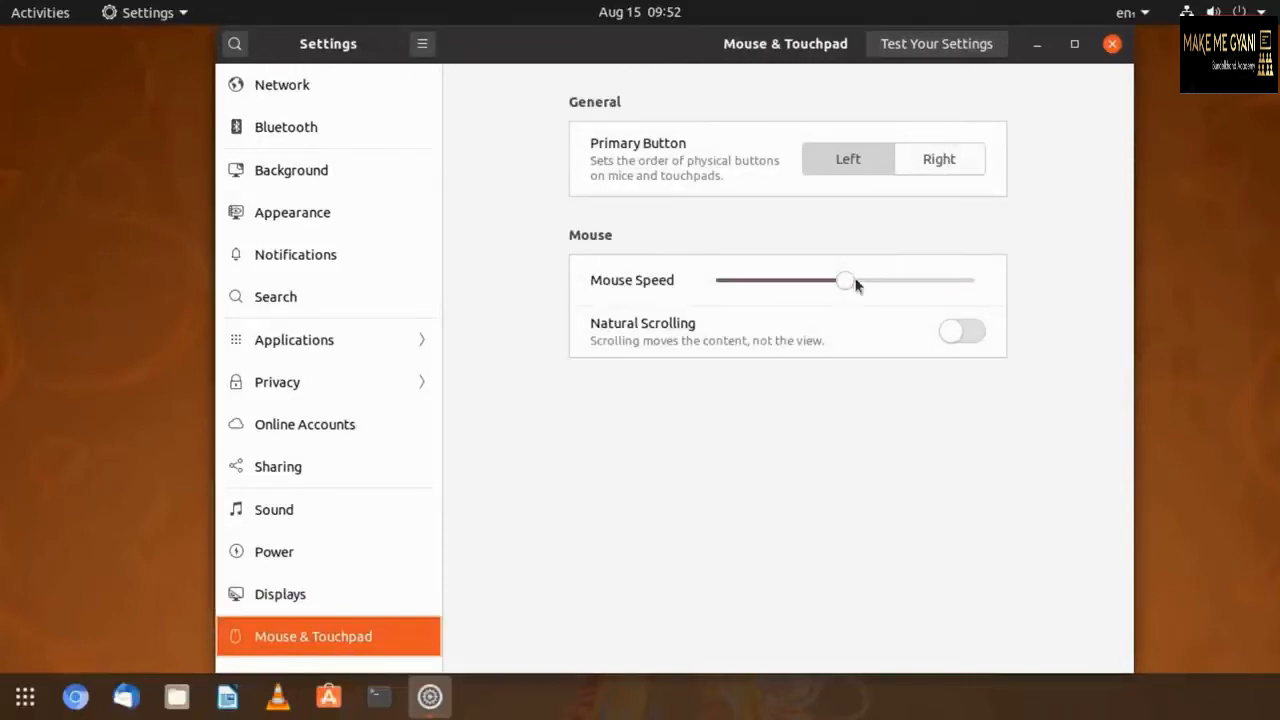
pyautogui.moveTo(846, 280)
pyautogui.mouseDown()
pyautogui.moveTo(951, 292)
pyautogui.moveTo(799, 279)
pyautogui.moveTo(846, 280)
pyautogui.mouseUp()
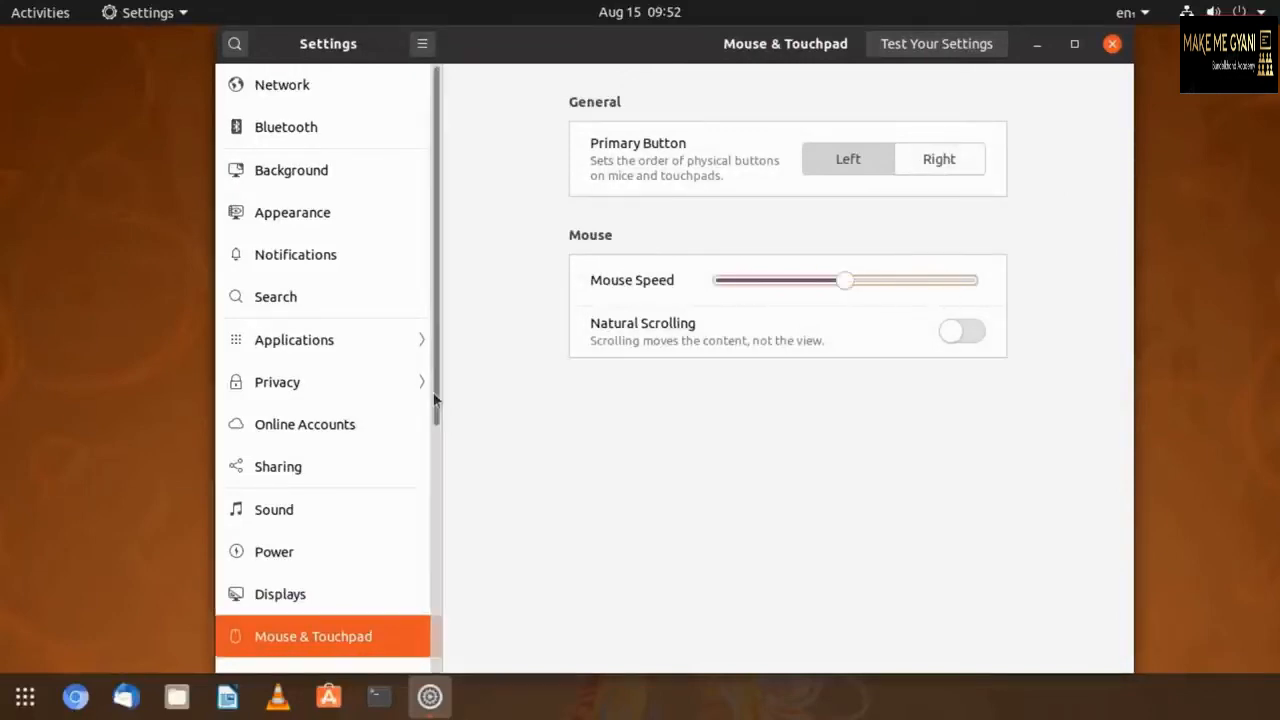
# - Open the Keyboard Shortcuts settings and enter Ctrl+Super+D as the shortcut for Hide all normal windows
pyautogui.moveTo(435, 398); pyautogui.dragTo(420, 629)
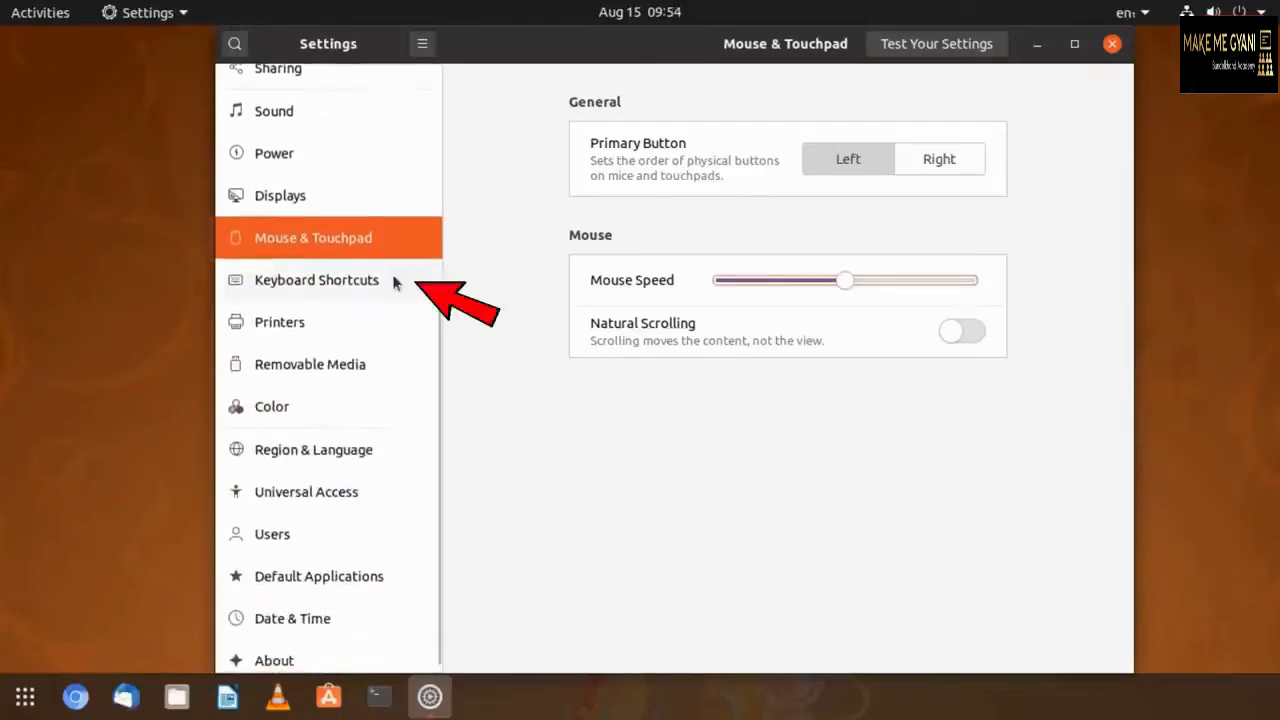
pyautogui.click(394, 283)
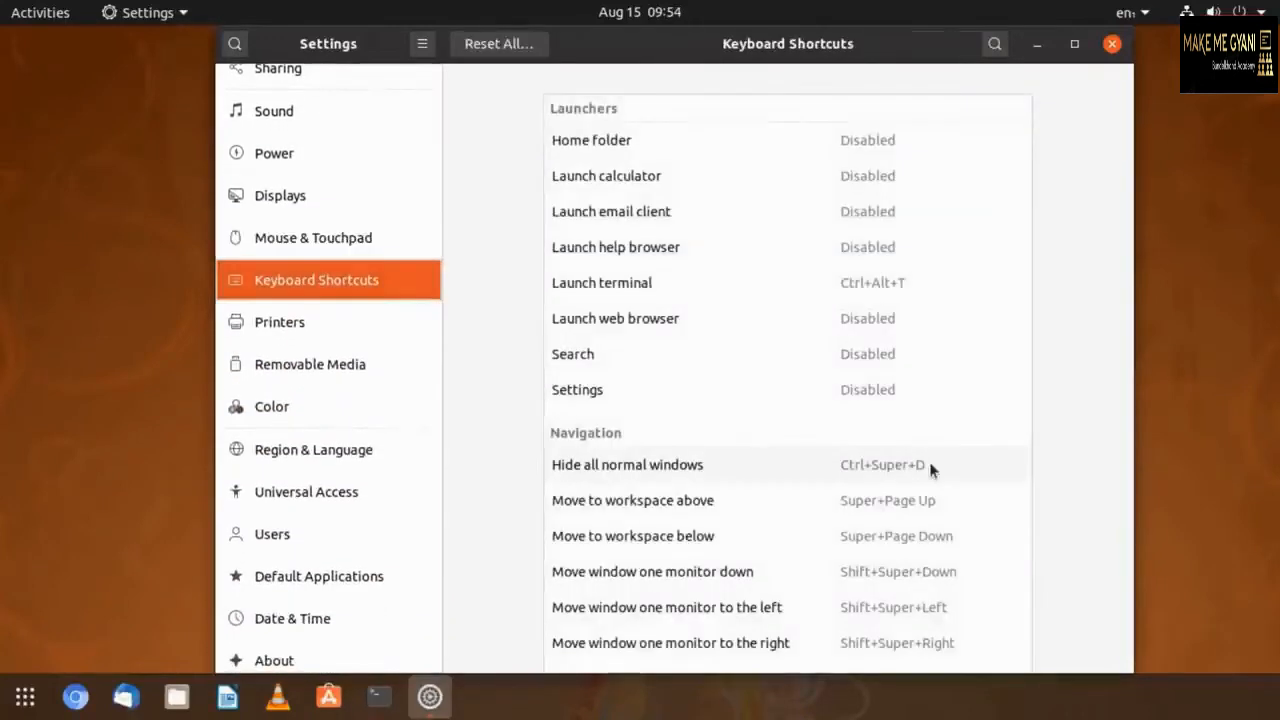
pyautogui.click(931, 469)
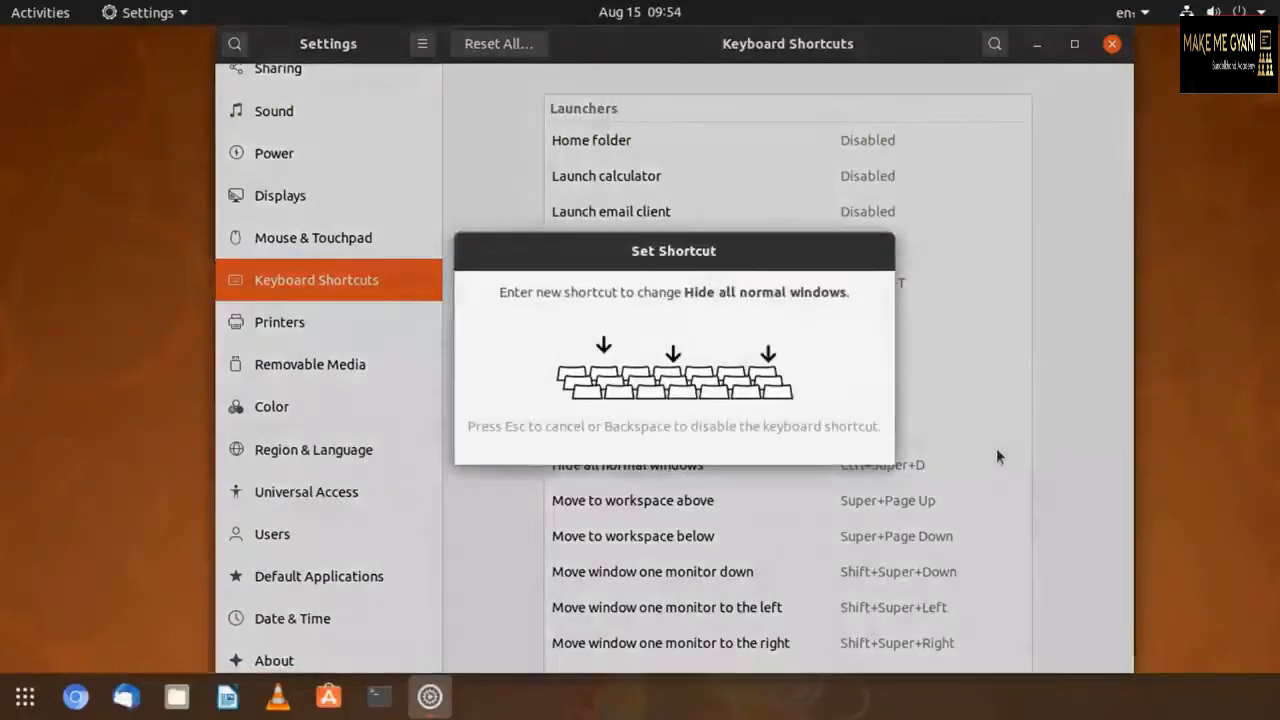
pyautogui.press('ctrl+super+d')
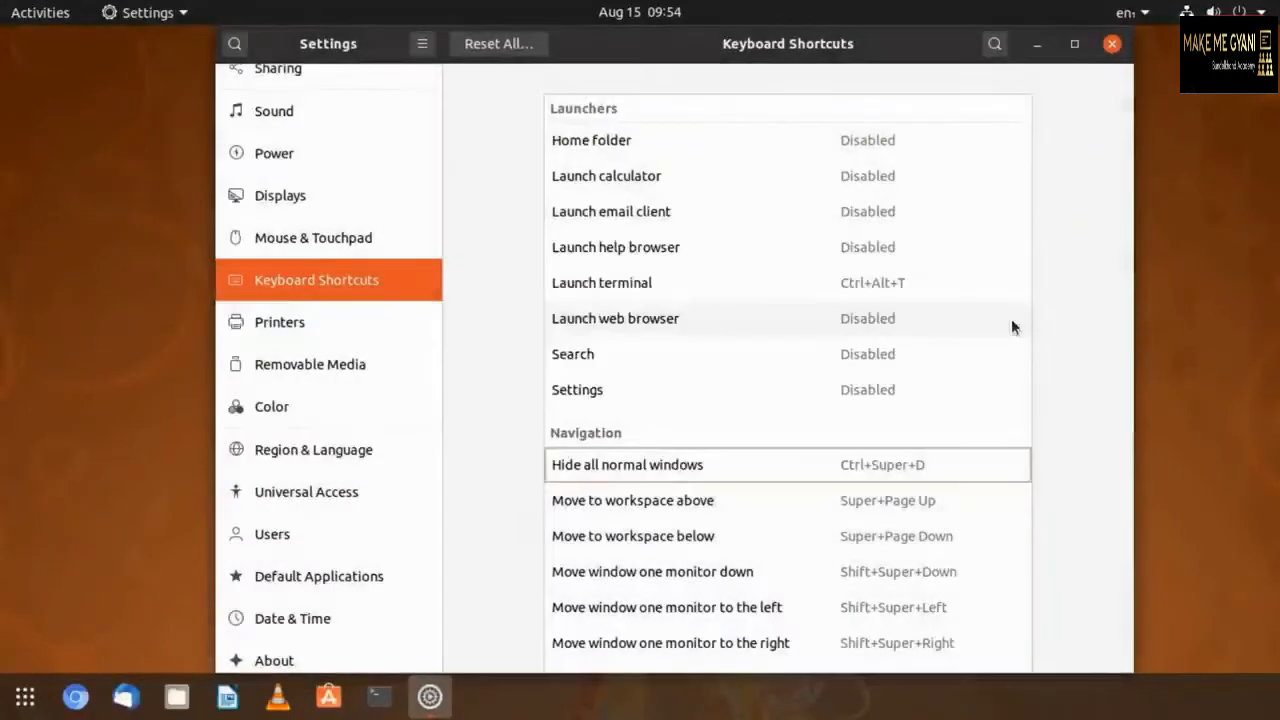
# - Look through the keyboard shortcuts to the end of the list and open the form for adding a custom shortcut
pyautogui.scroll(-5, 994, 474)
pyautogui.scroll(-20, 991, 480)
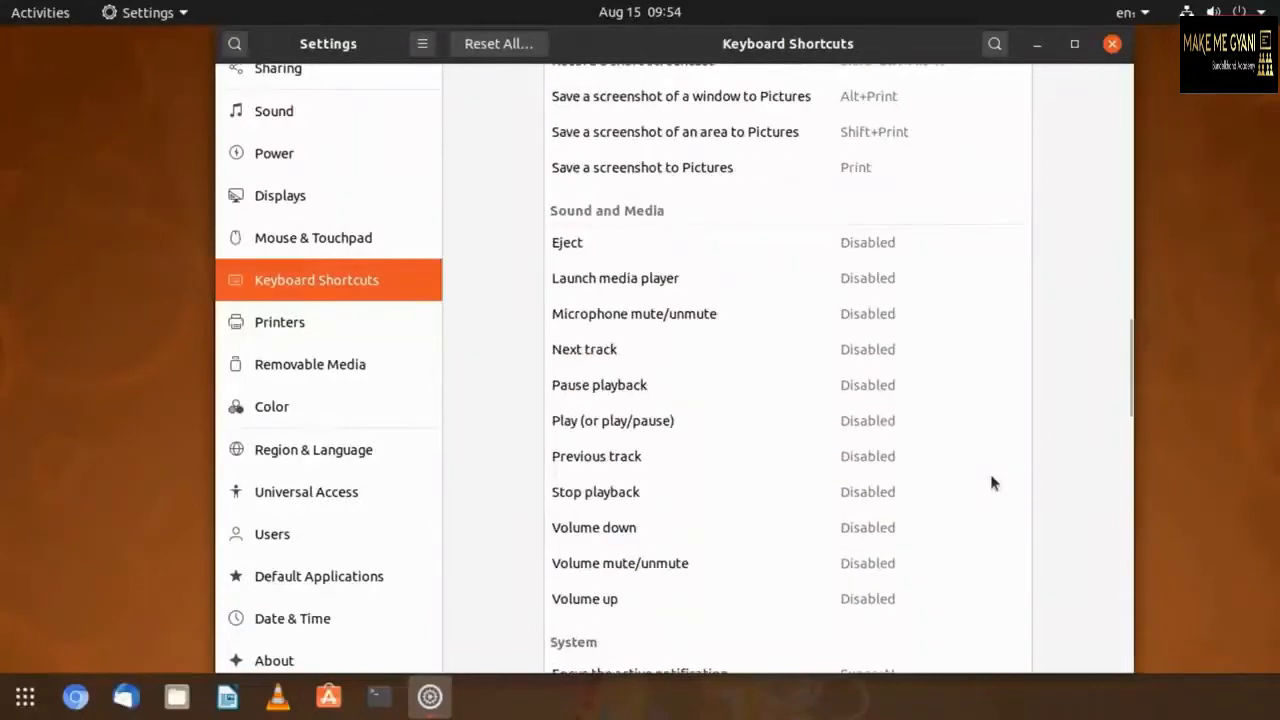
pyautogui.scroll(-10, 991, 483)
pyautogui.scroll(-15, 991, 483)
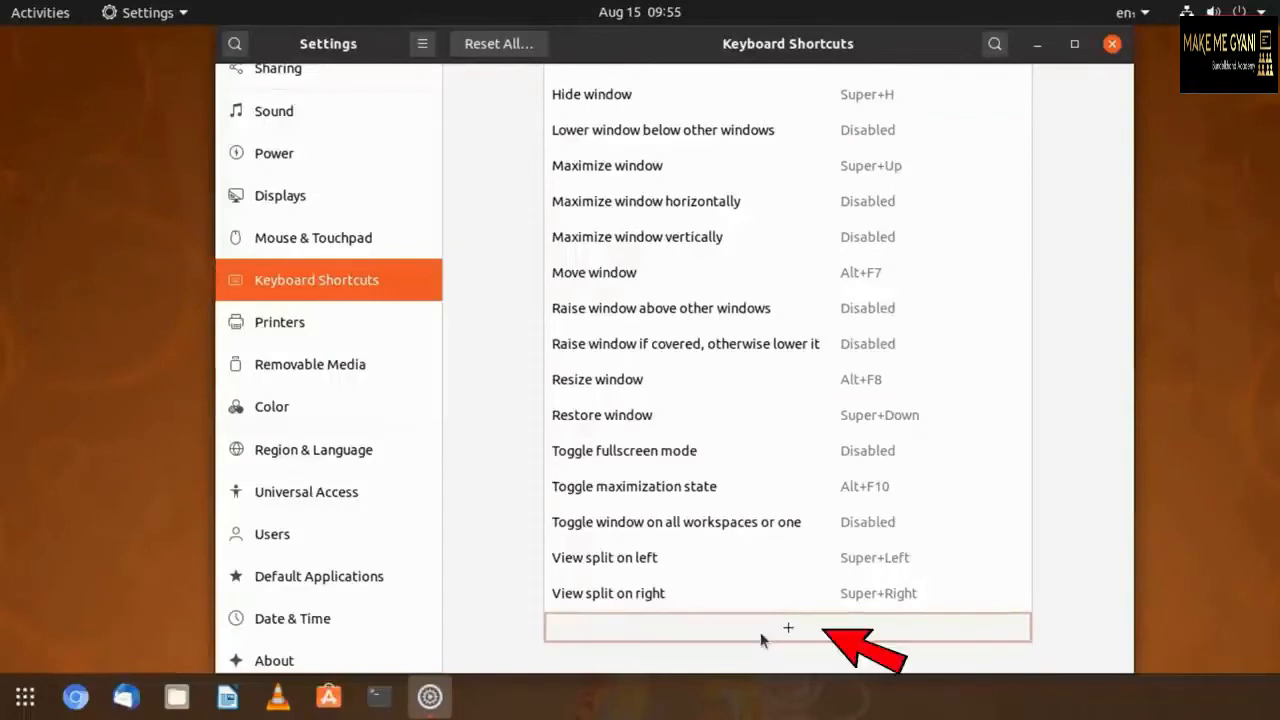
pyautogui.click(760, 632)
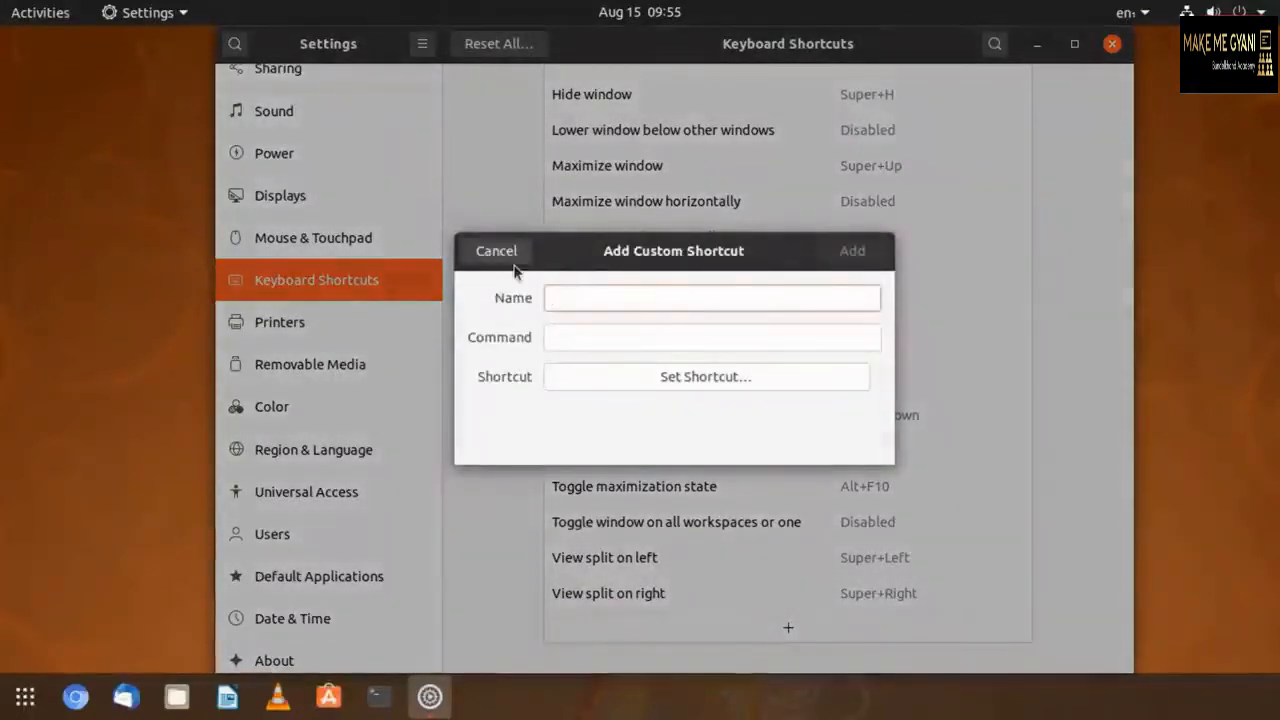
# - Dismiss the custom shortcut form, open the Printers settings and add CUPS-BRF-Printer
pyautogui.click(511, 255)
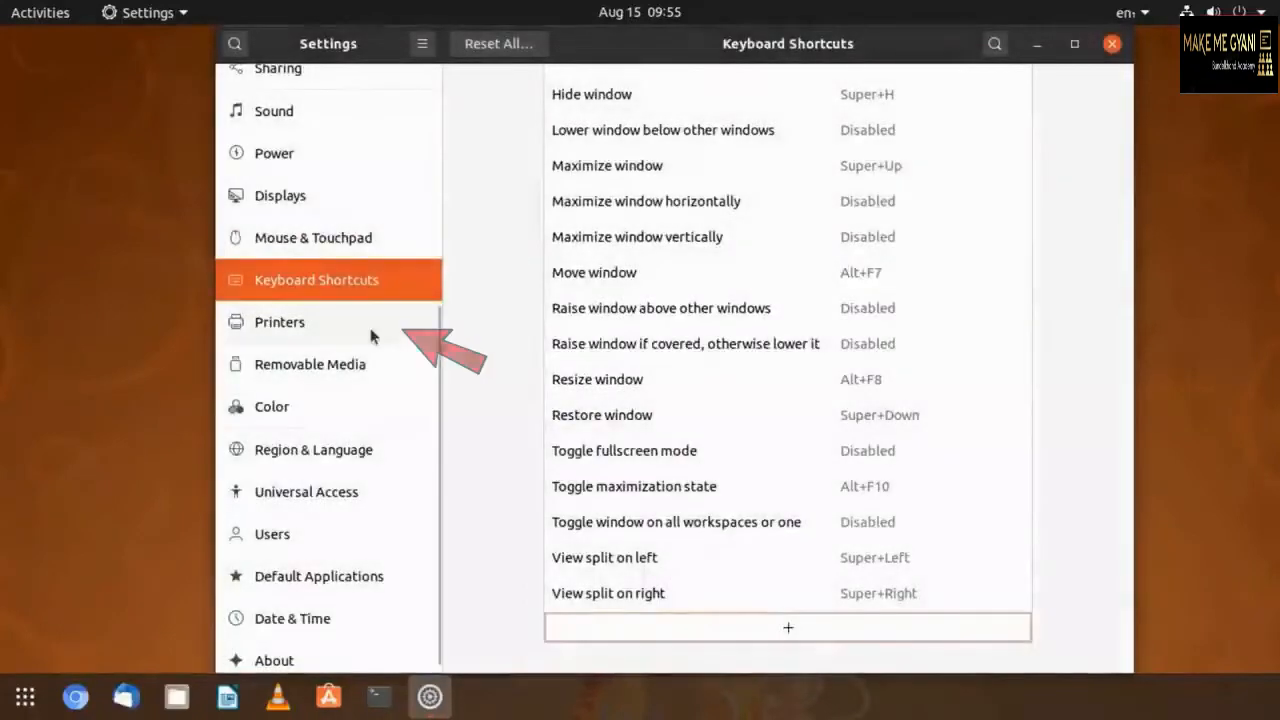
pyautogui.click(371, 336)
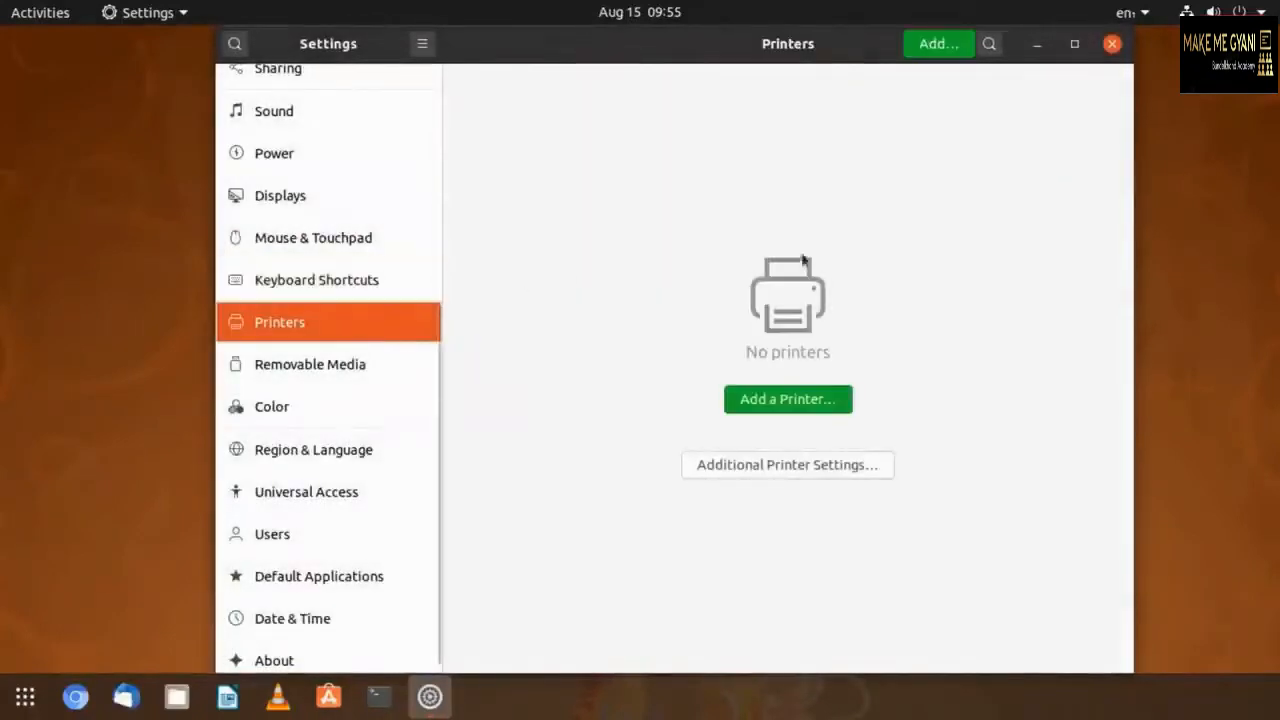
pyautogui.click(829, 403)
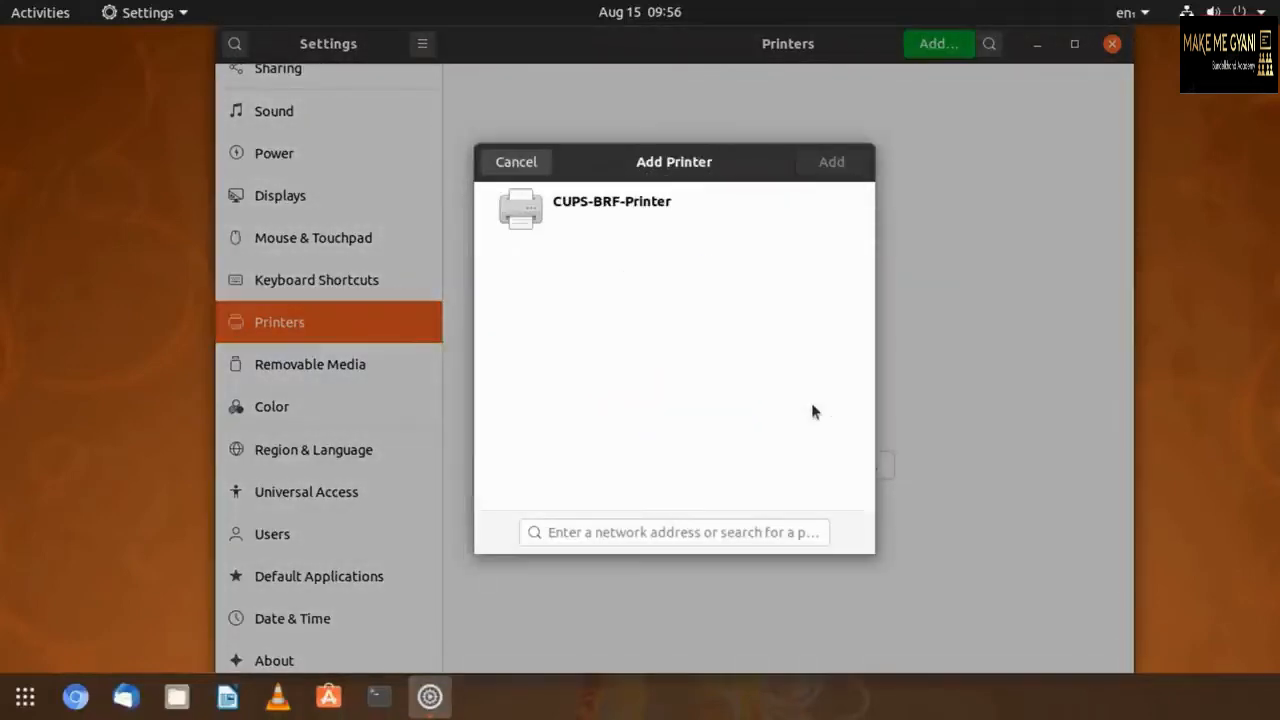
pyautogui.click(515, 163)
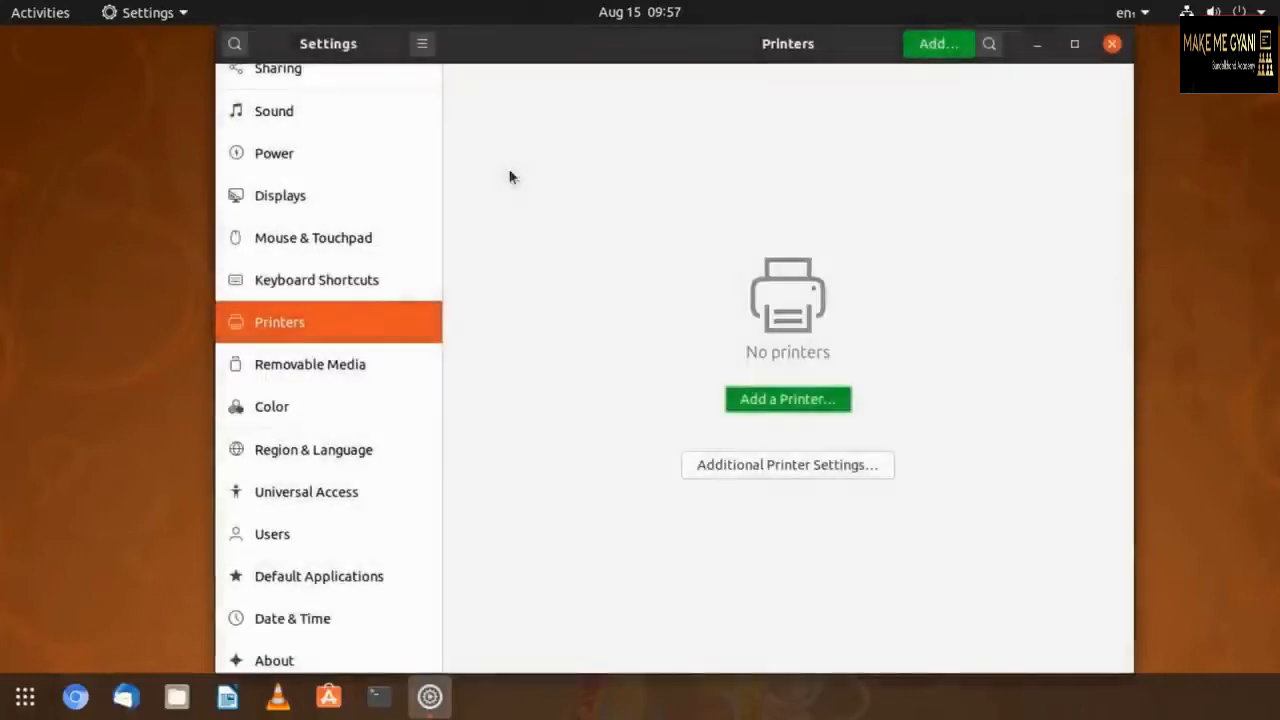
pyautogui.click(797, 407)
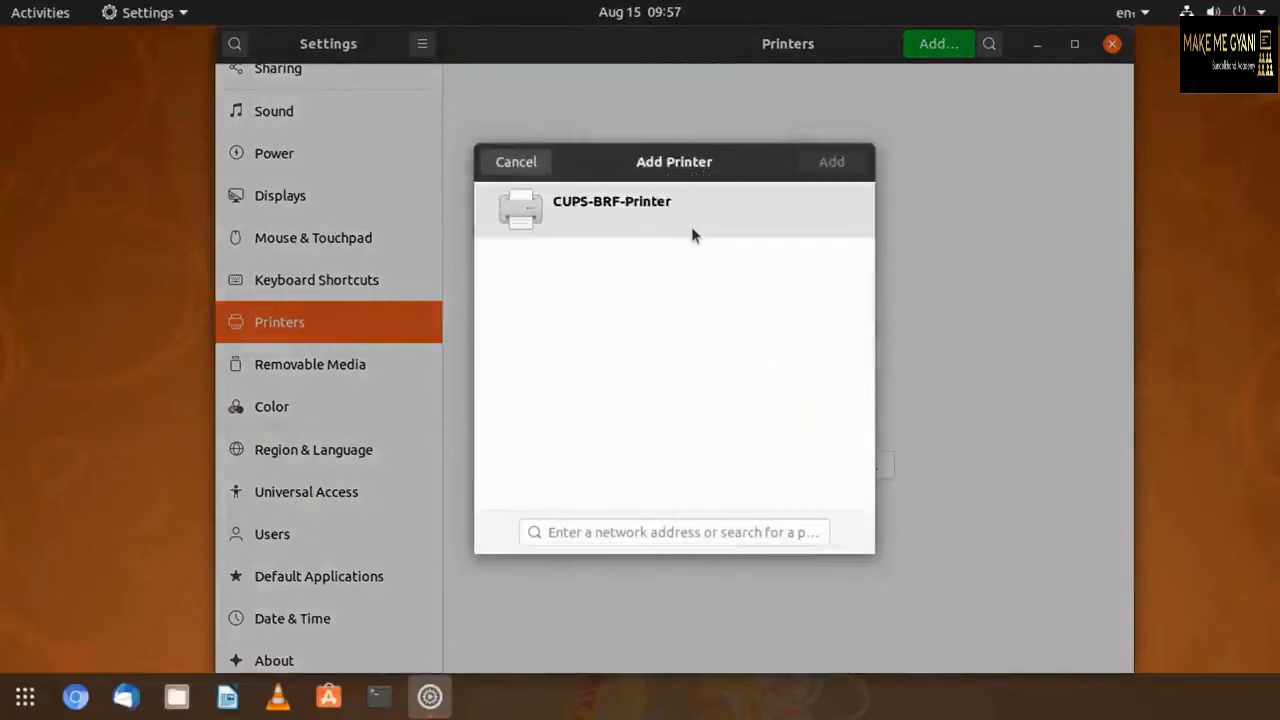
pyautogui.click(692, 230)
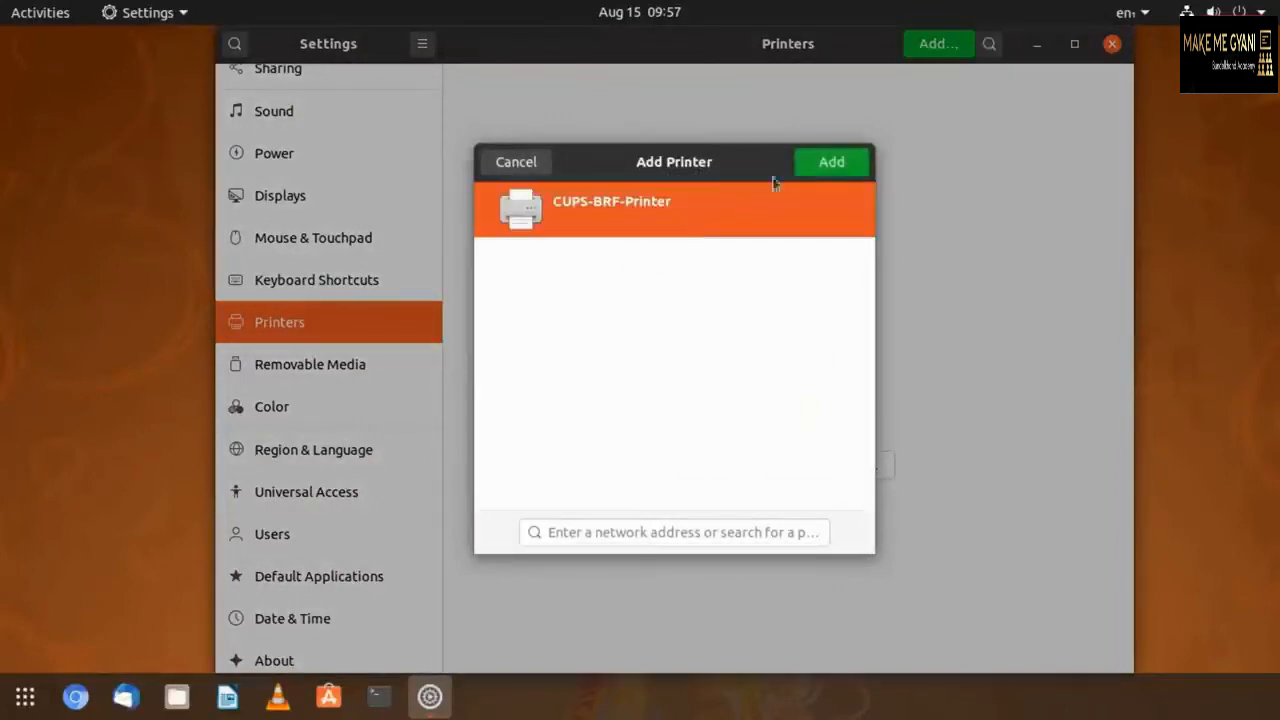
pyautogui.click(818, 166)
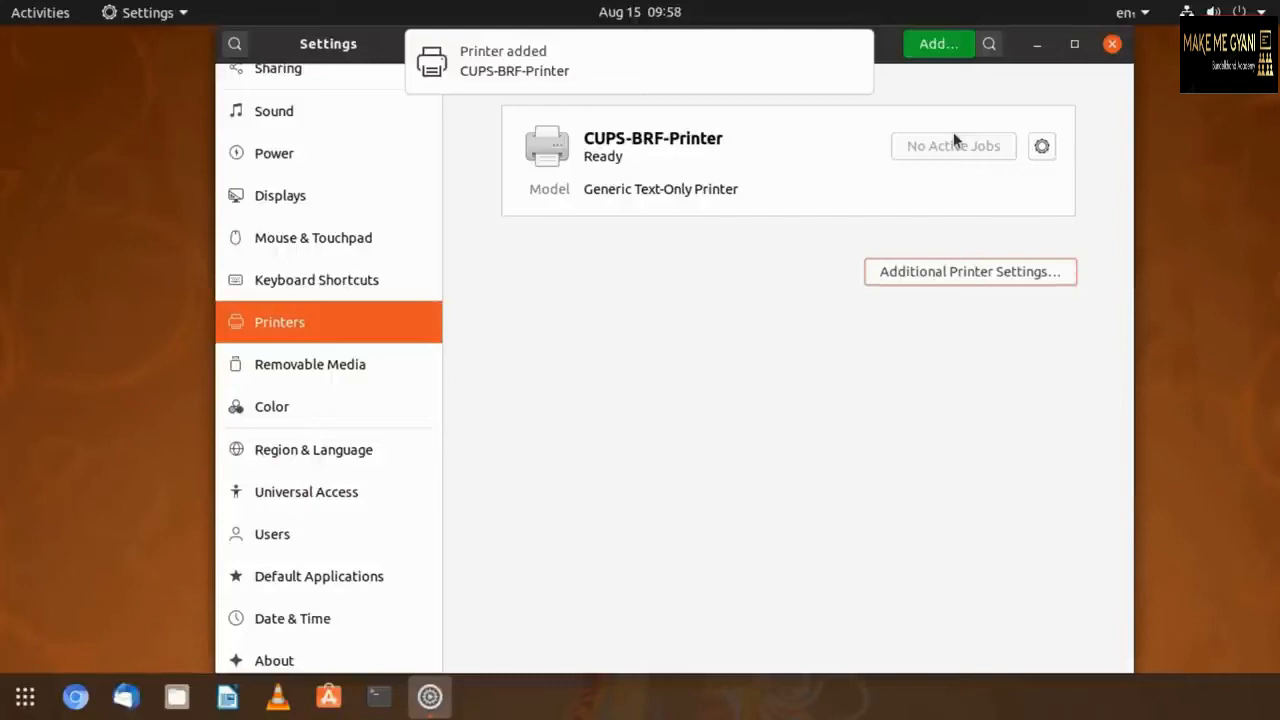
# - Look through the Removable Media, Color, and Region & Language settings
pyautogui.click(409, 368)
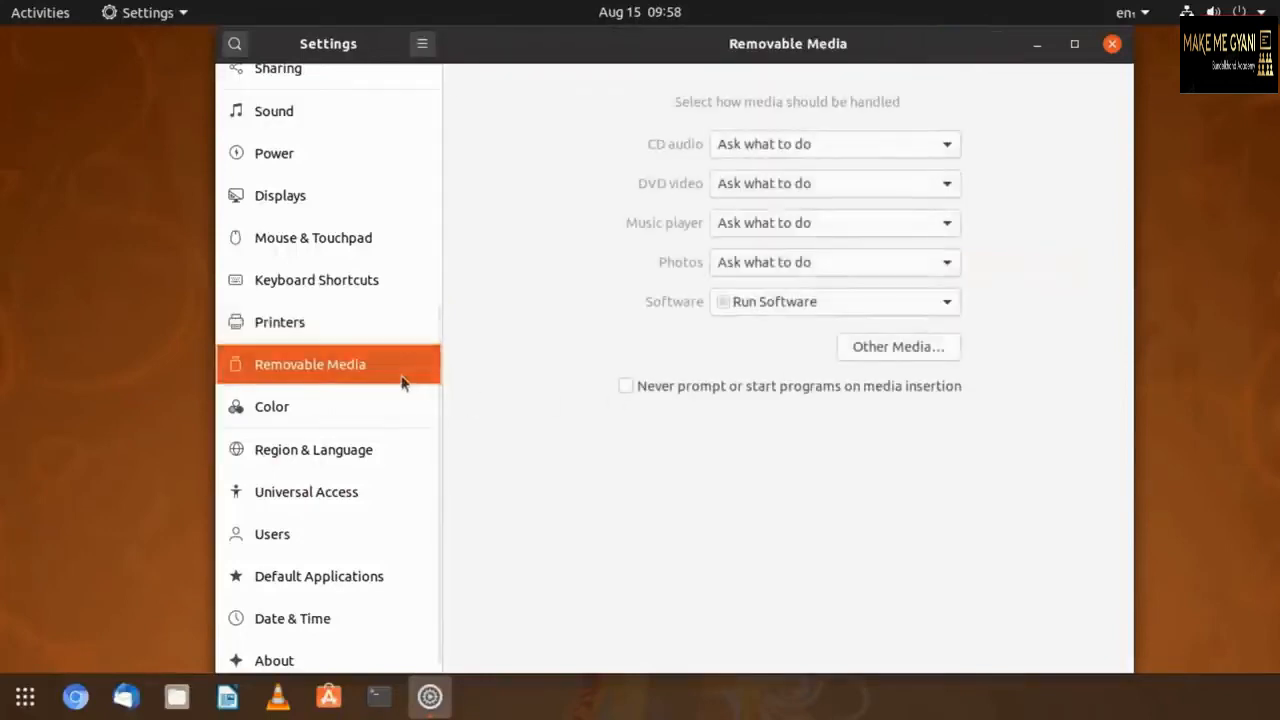
pyautogui.click(357, 410)
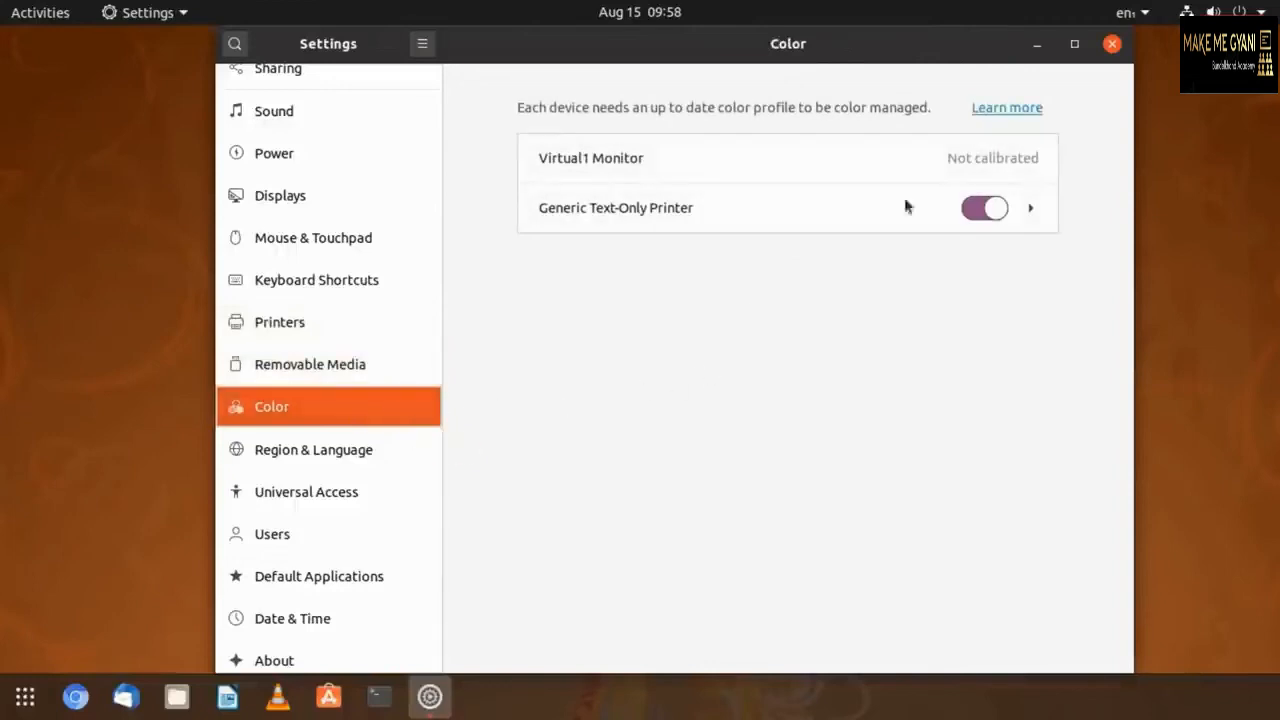
pyautogui.click(390, 458)
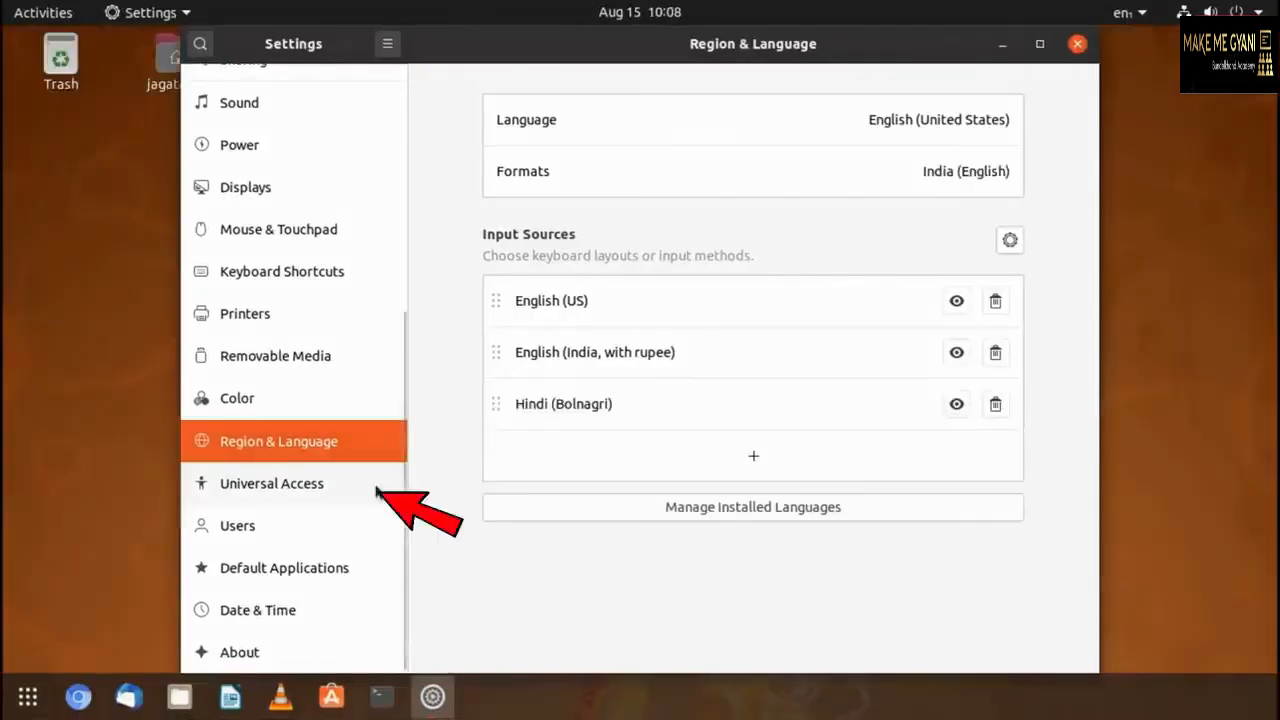
# - Try out High Contrast and Large Text in the Universal Access settings, turning each off again, and review the remaining options
pyautogui.click(377, 488)
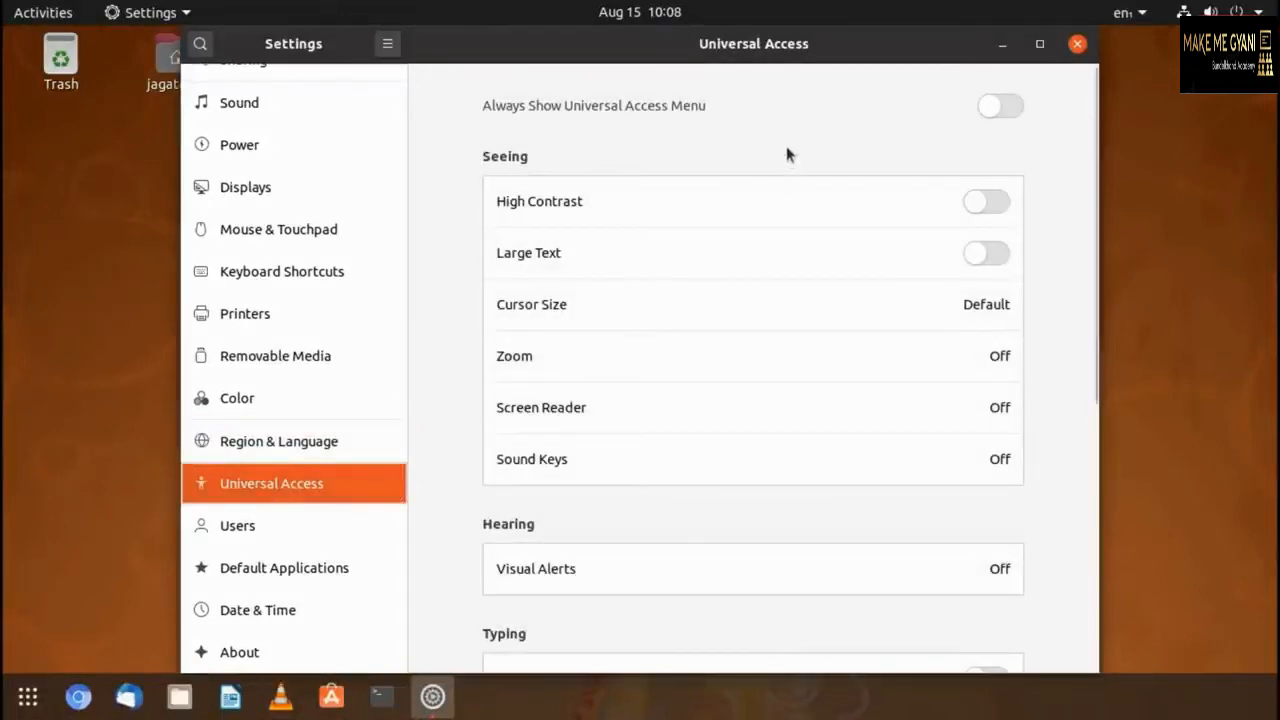
pyautogui.click(980, 212)
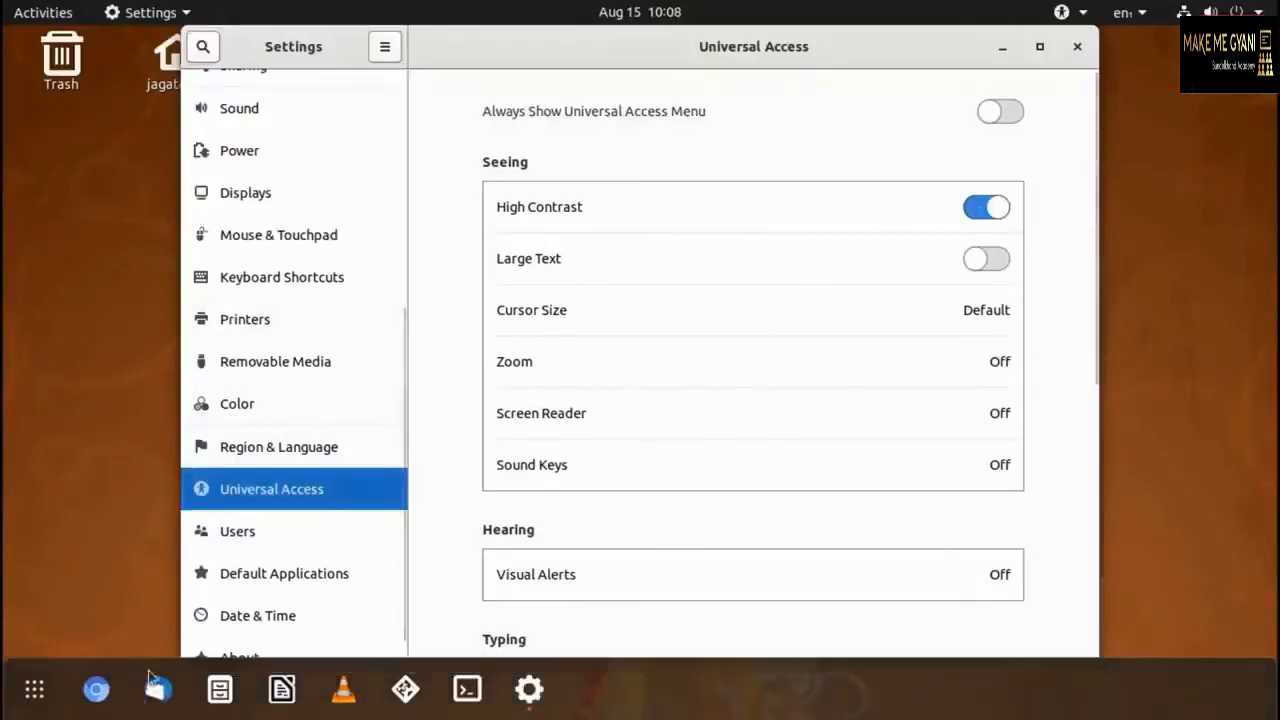
pyautogui.click(995, 209)
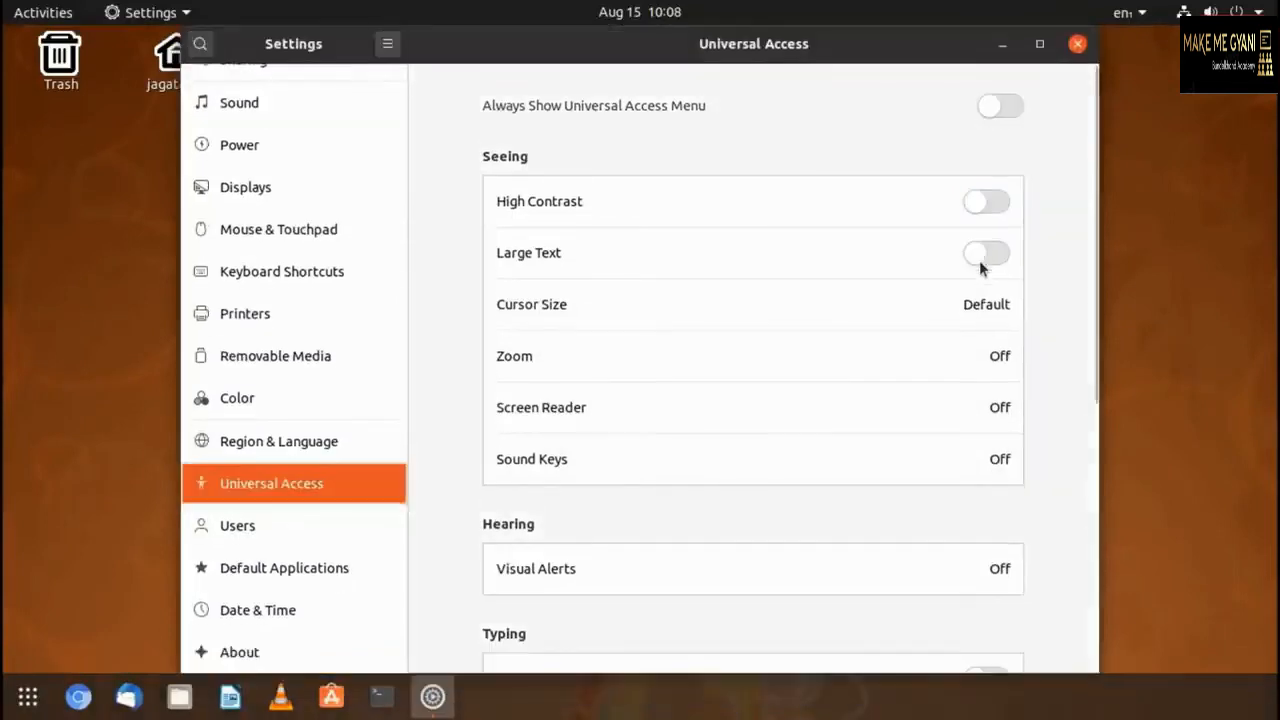
pyautogui.click(985, 254)
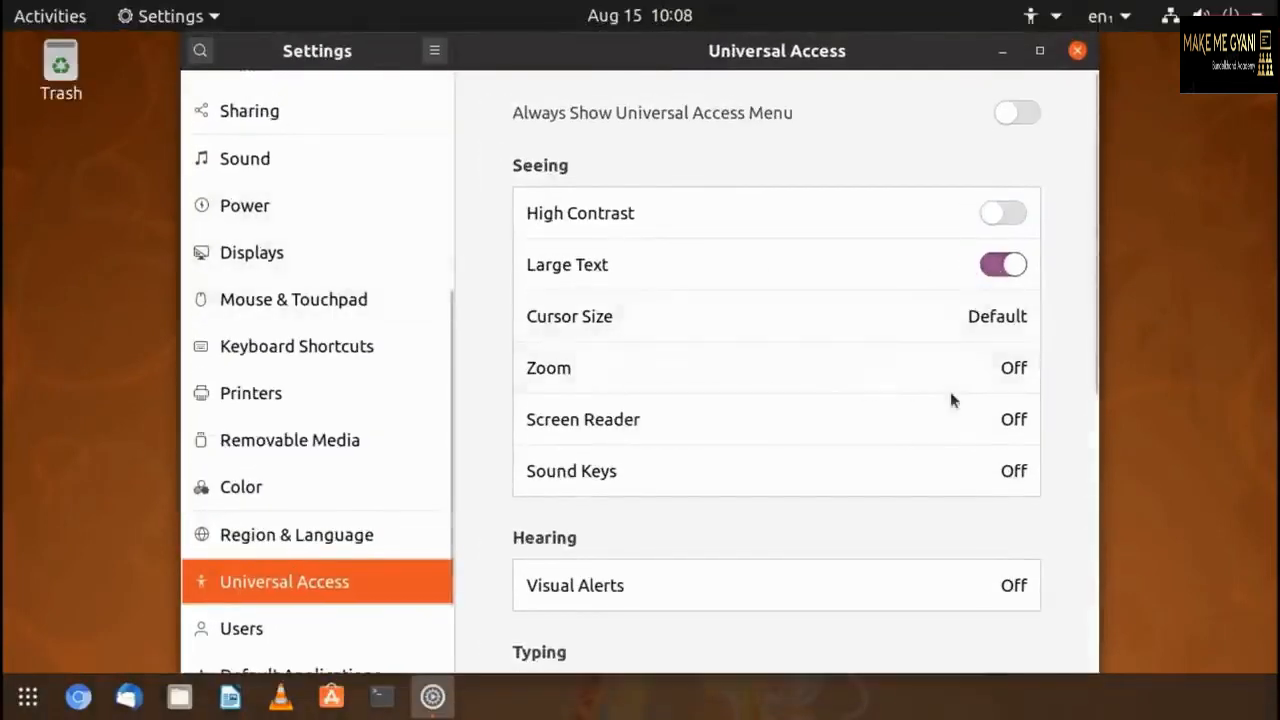
pyautogui.click(1001, 277)
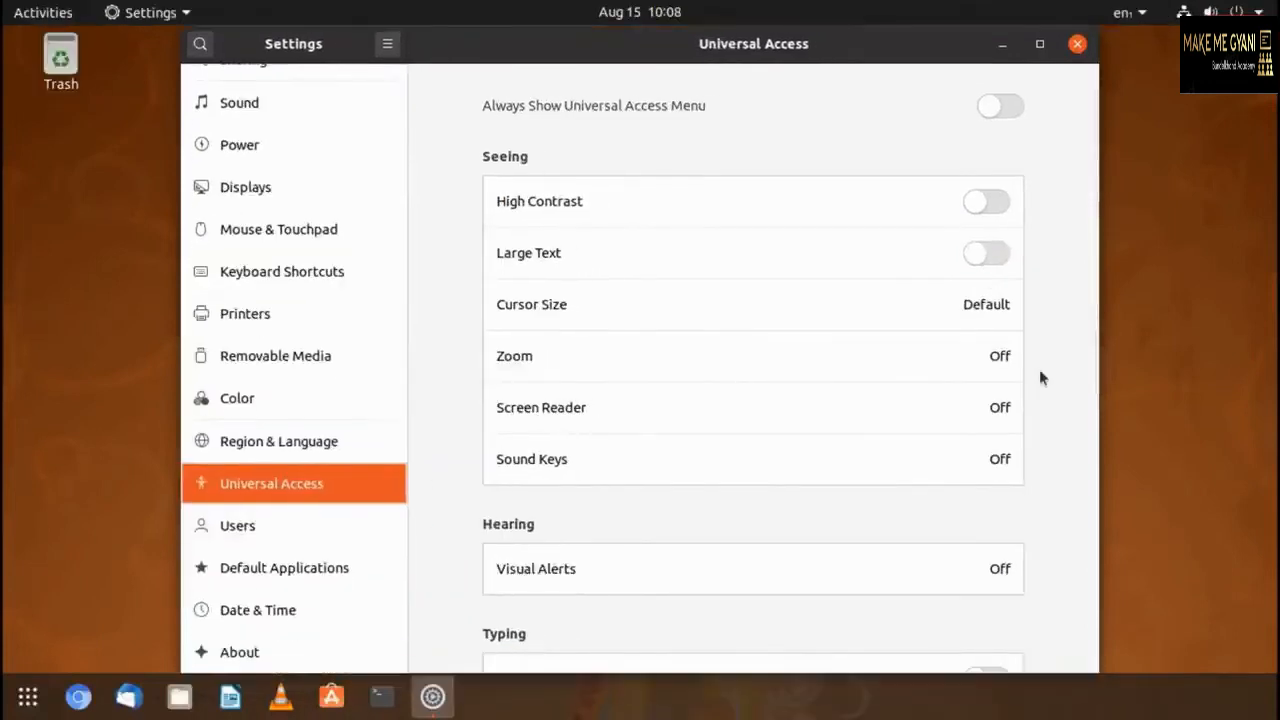
pyautogui.scroll(-8, 1040, 378)
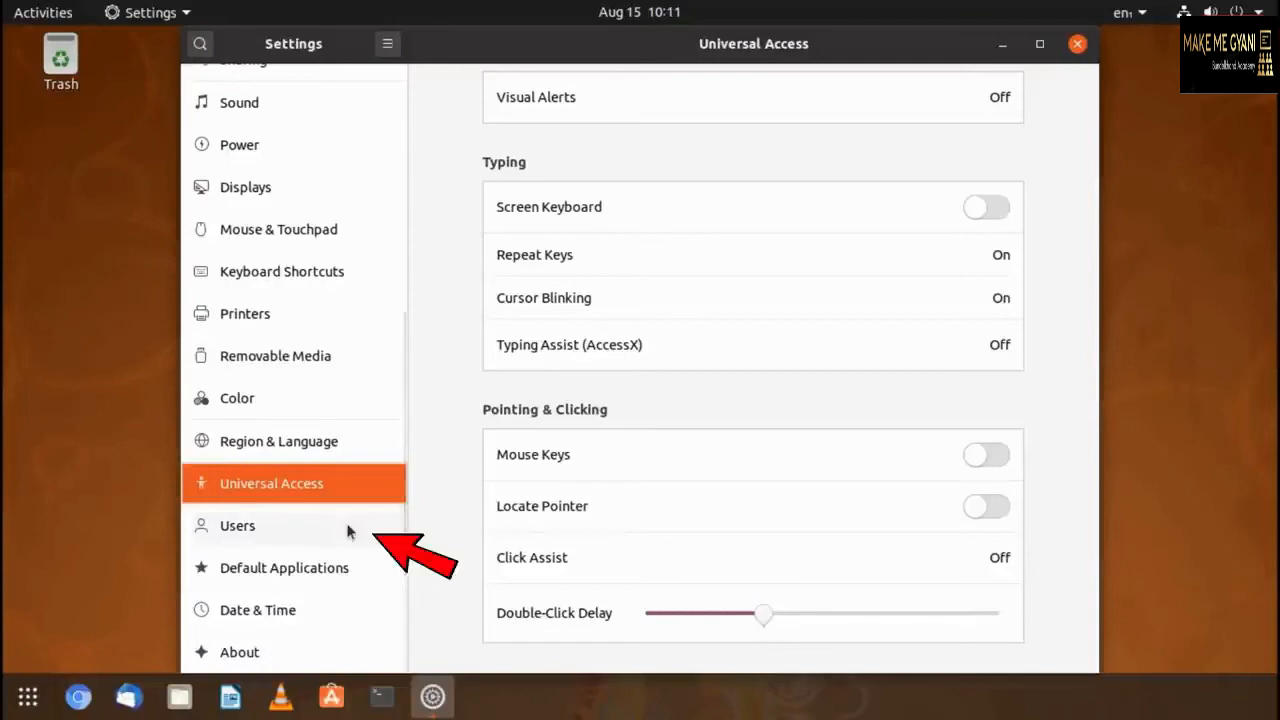
# - Open the Users settings and compare the account name with the prompt in a Terminal window moved below it
pyautogui.click(346, 528)
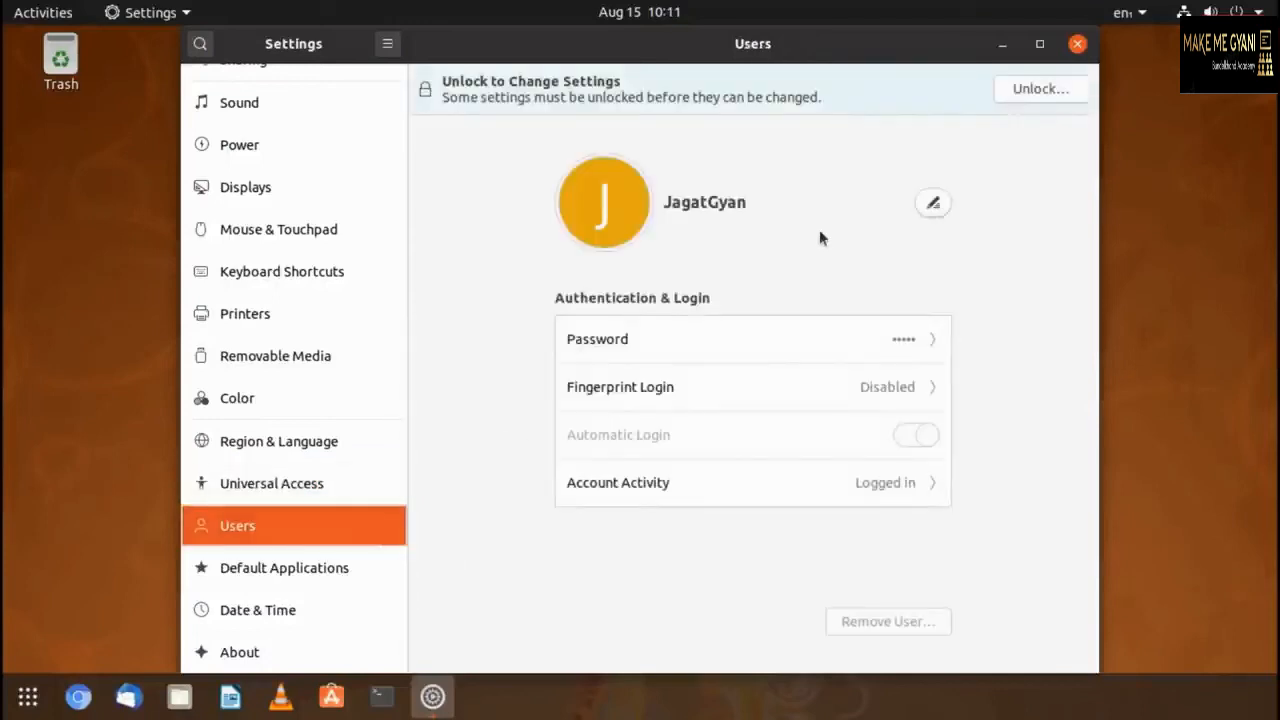
pyautogui.click(381, 695)
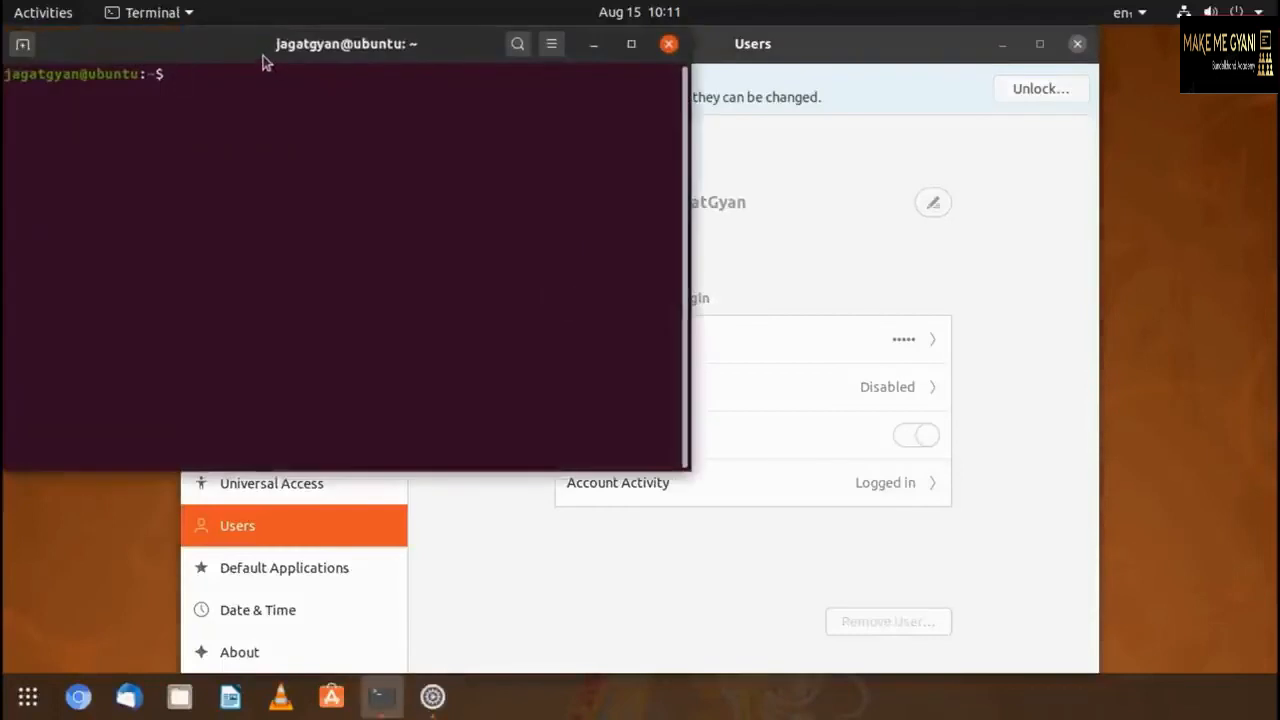
pyautogui.moveTo(265, 58); pyautogui.dragTo(604, 414)
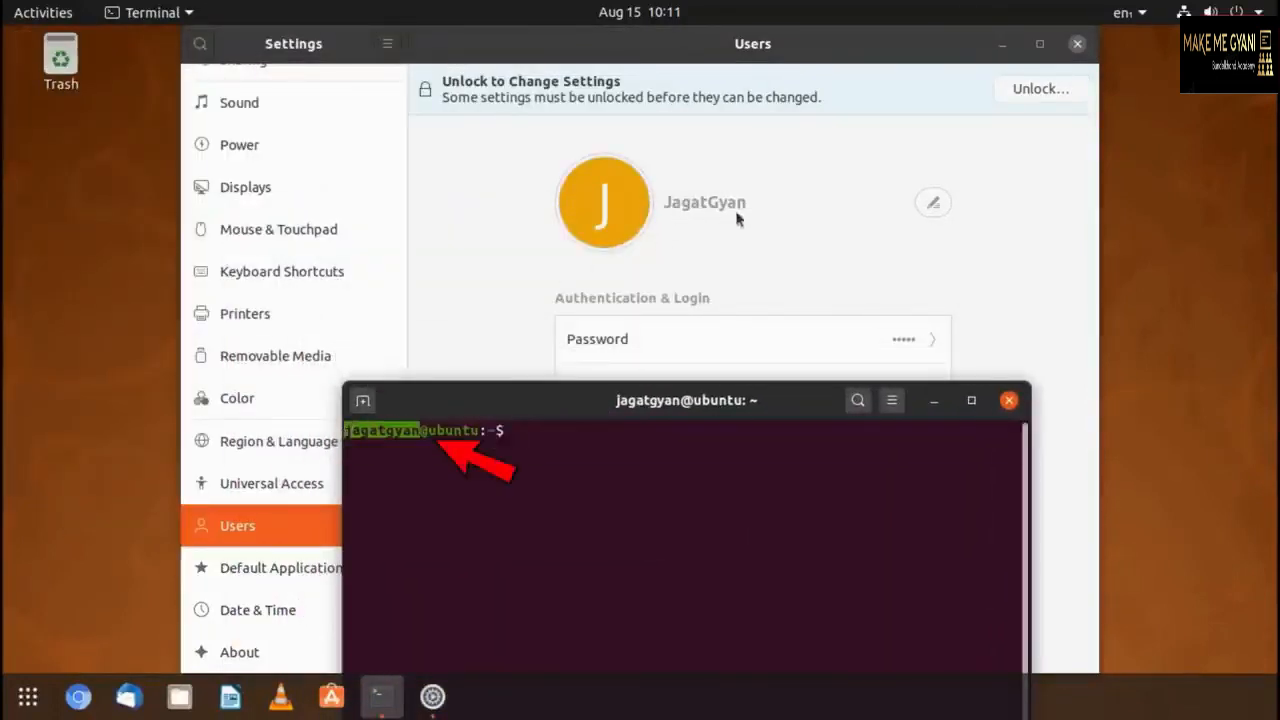
pyautogui.click(768, 275)
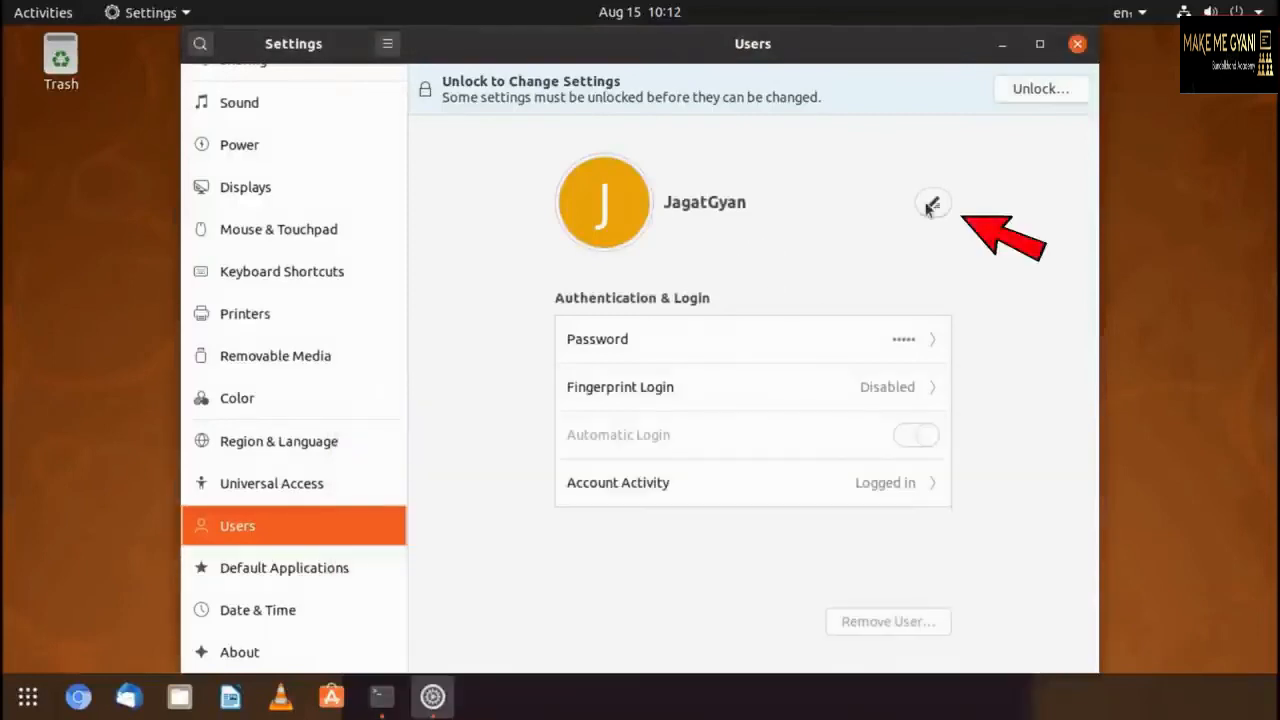
# - Make the account name editable and set the account picture to the red logo PNG from the Pictures folder
pyautogui.click(930, 205)
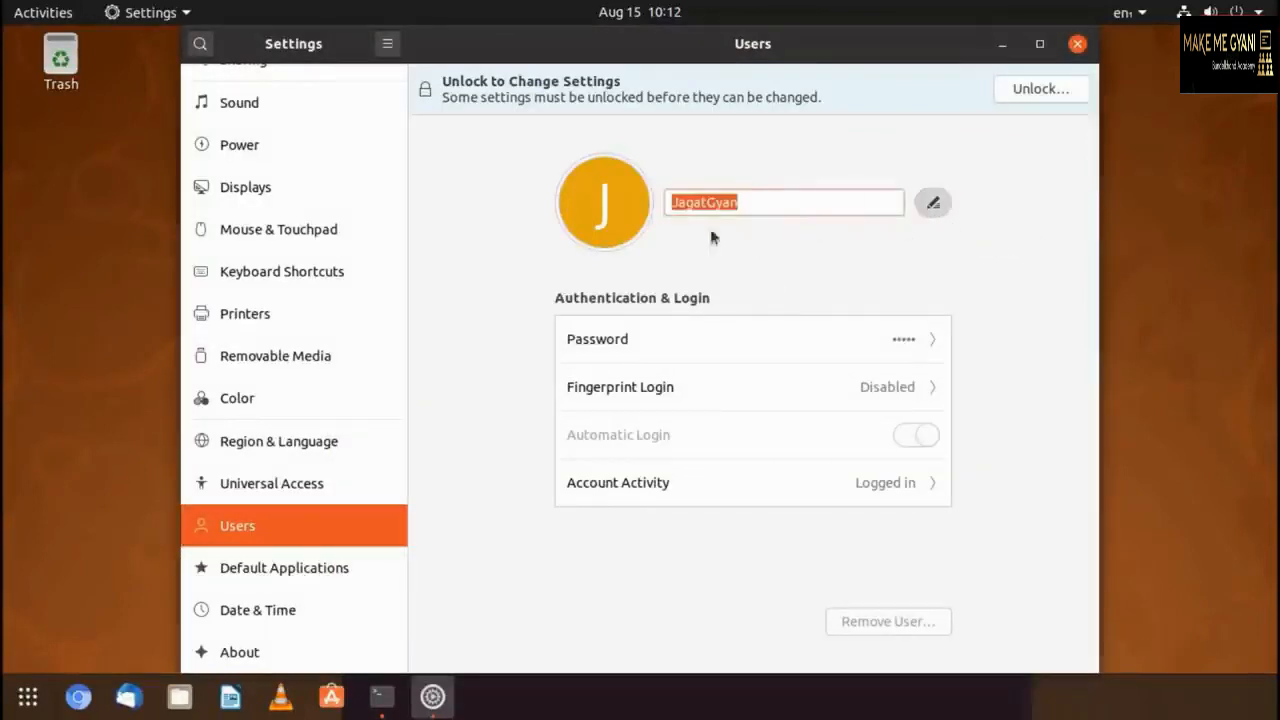
pyautogui.click(597, 222)
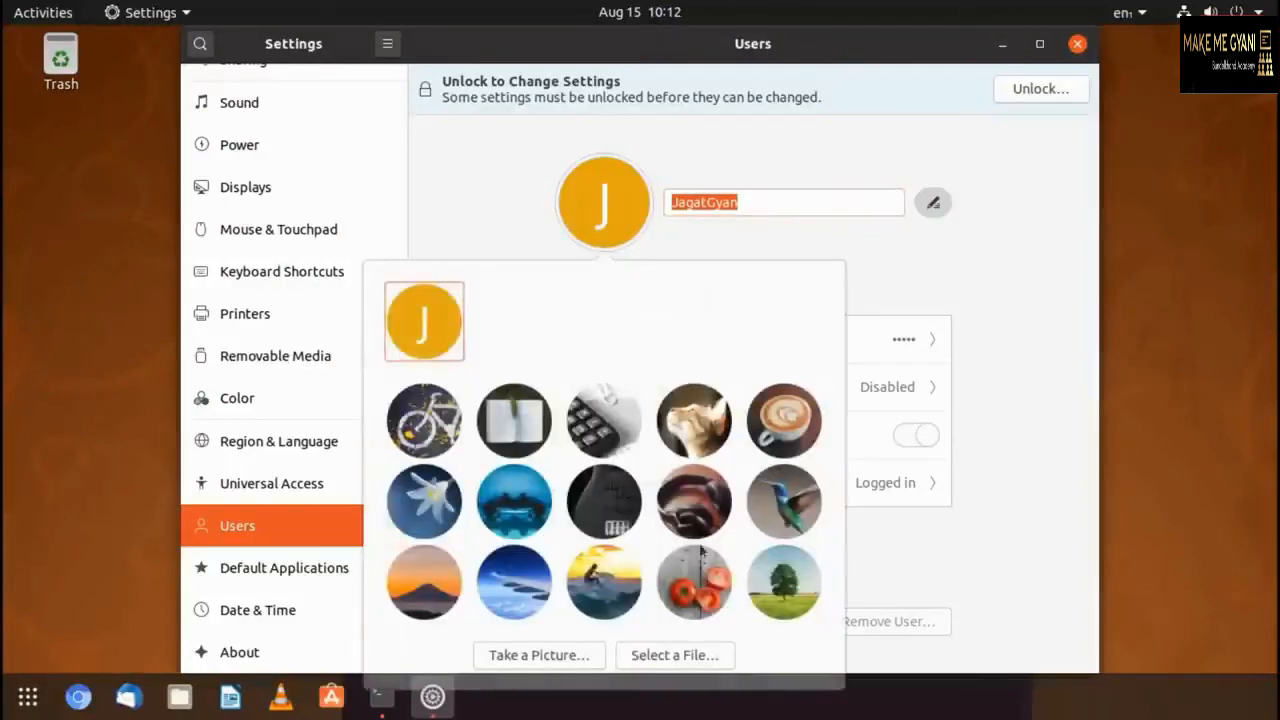
pyautogui.click(640, 655)
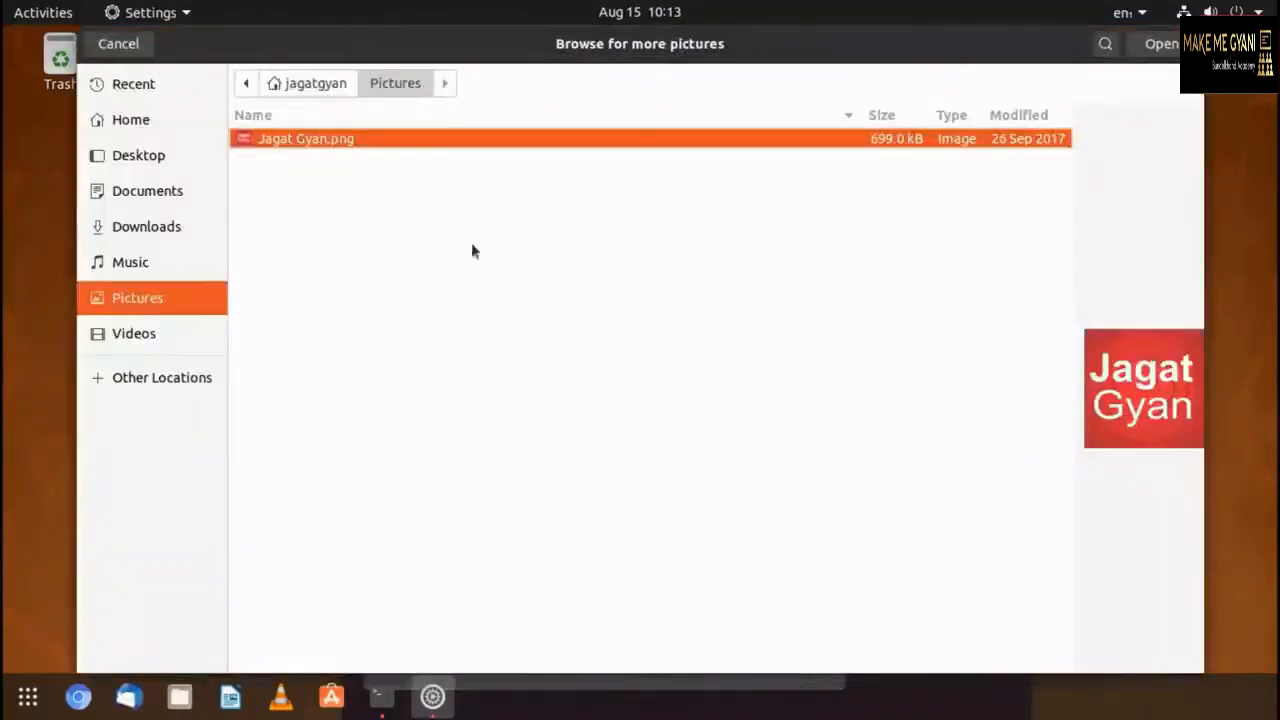
pyautogui.click(1158, 44)
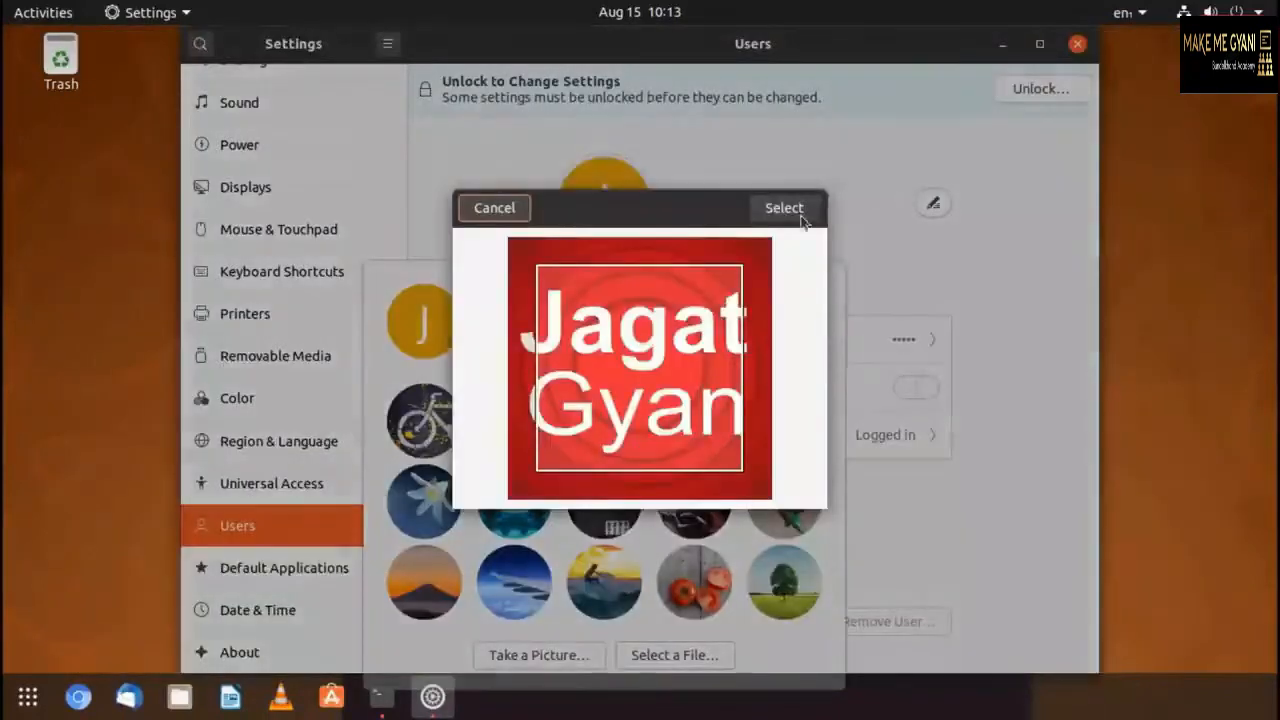
pyautogui.click(803, 212)
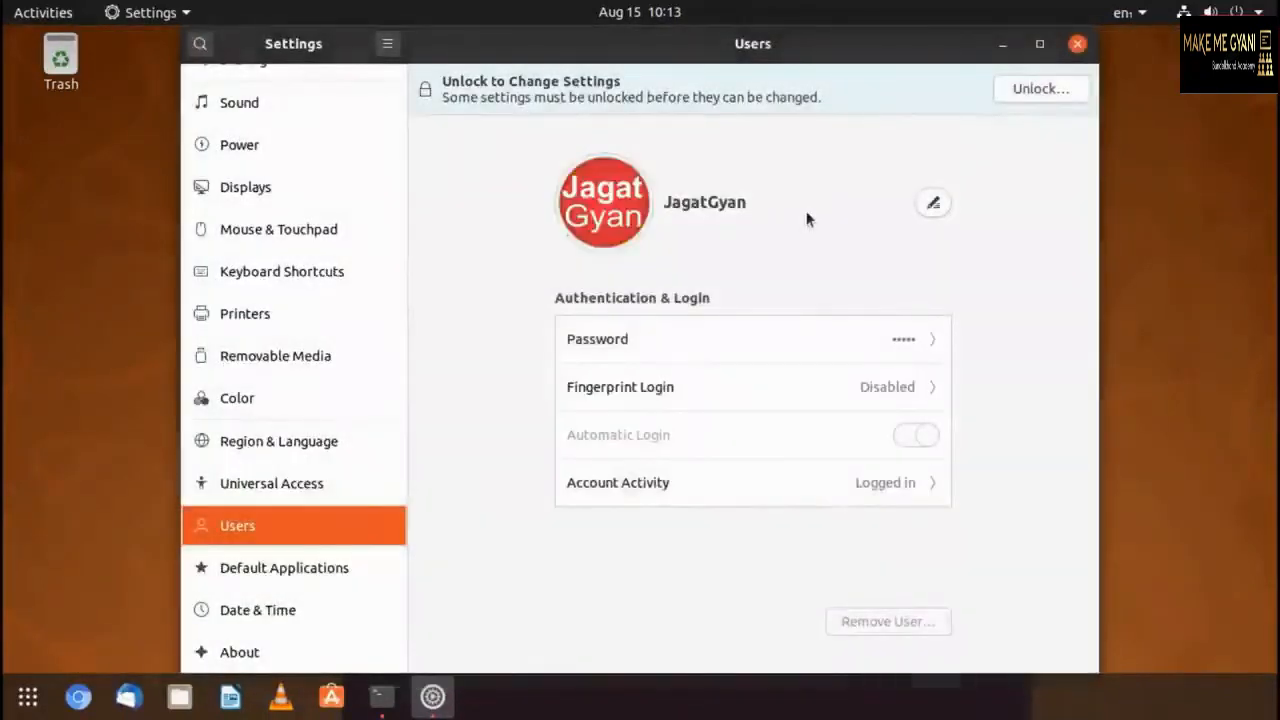
# - View the account's Change Password form and its Account Activity list, closing each without changes
pyautogui.click(883, 350)
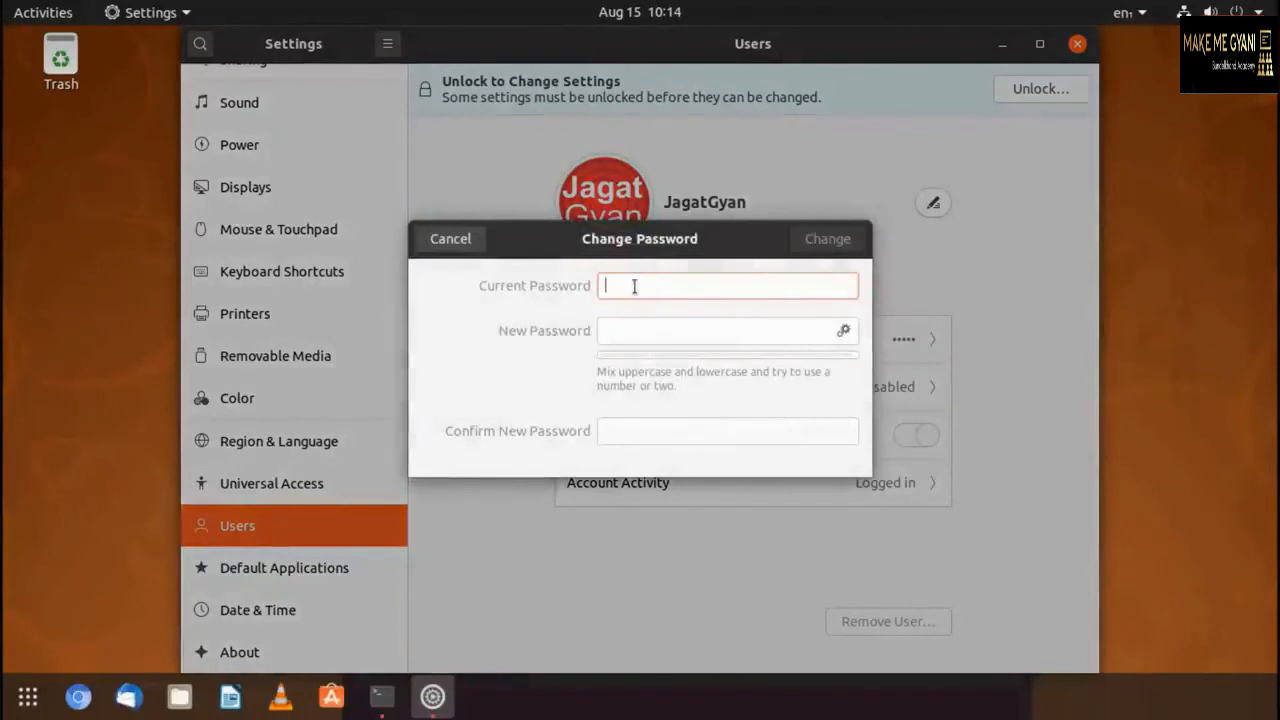
pyautogui.click(480, 240)
pyautogui.click(928, 483)
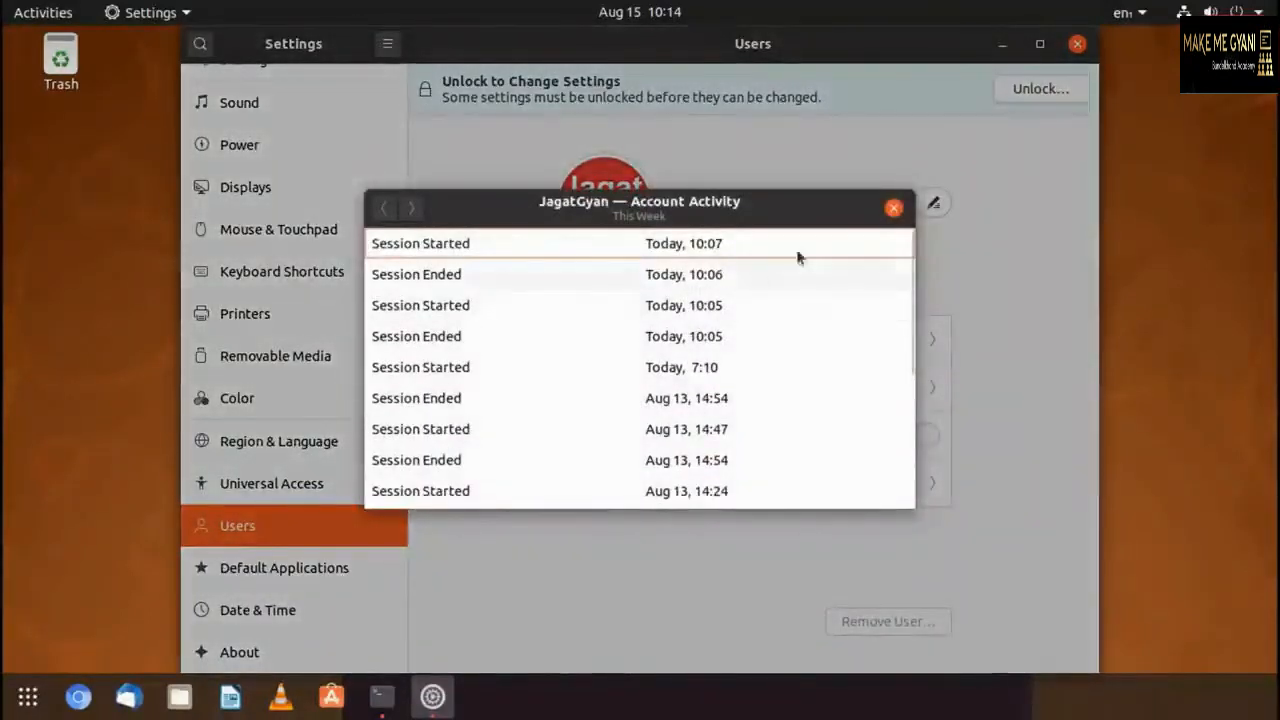
pyautogui.click(894, 208)
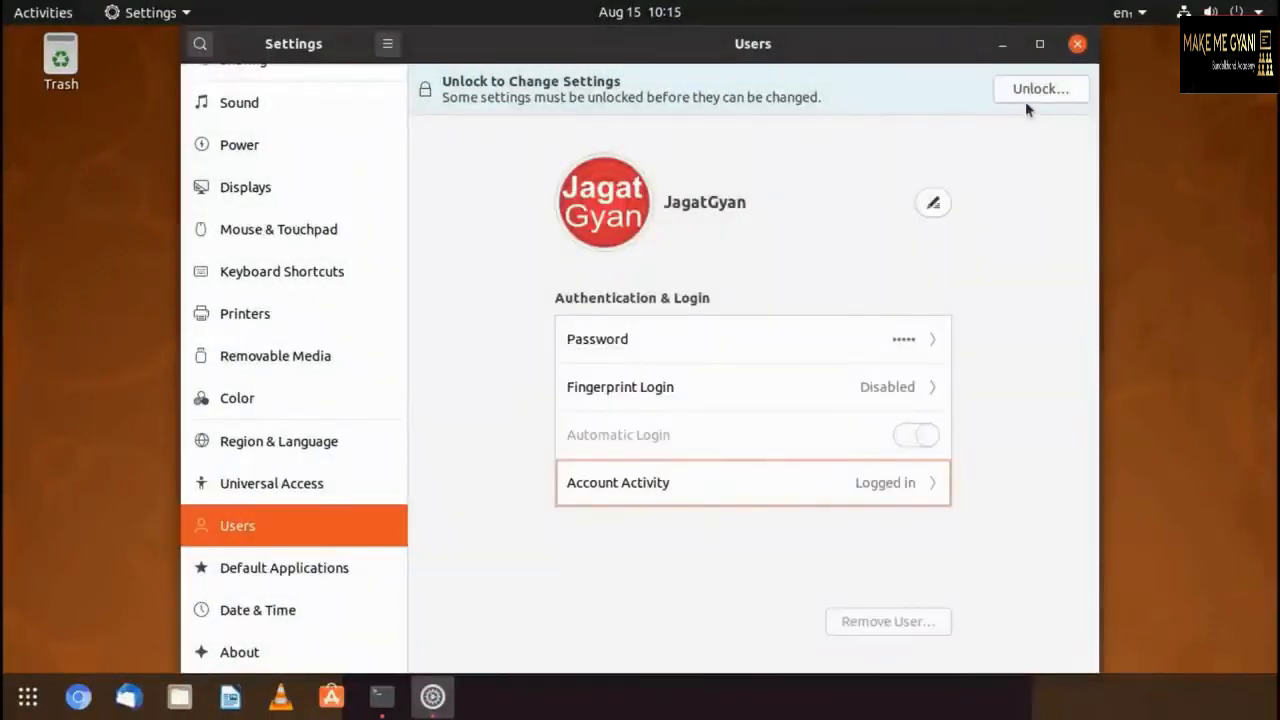
# - Unlock the Users settings by authenticating with the account password
pyautogui.click(1028, 96)
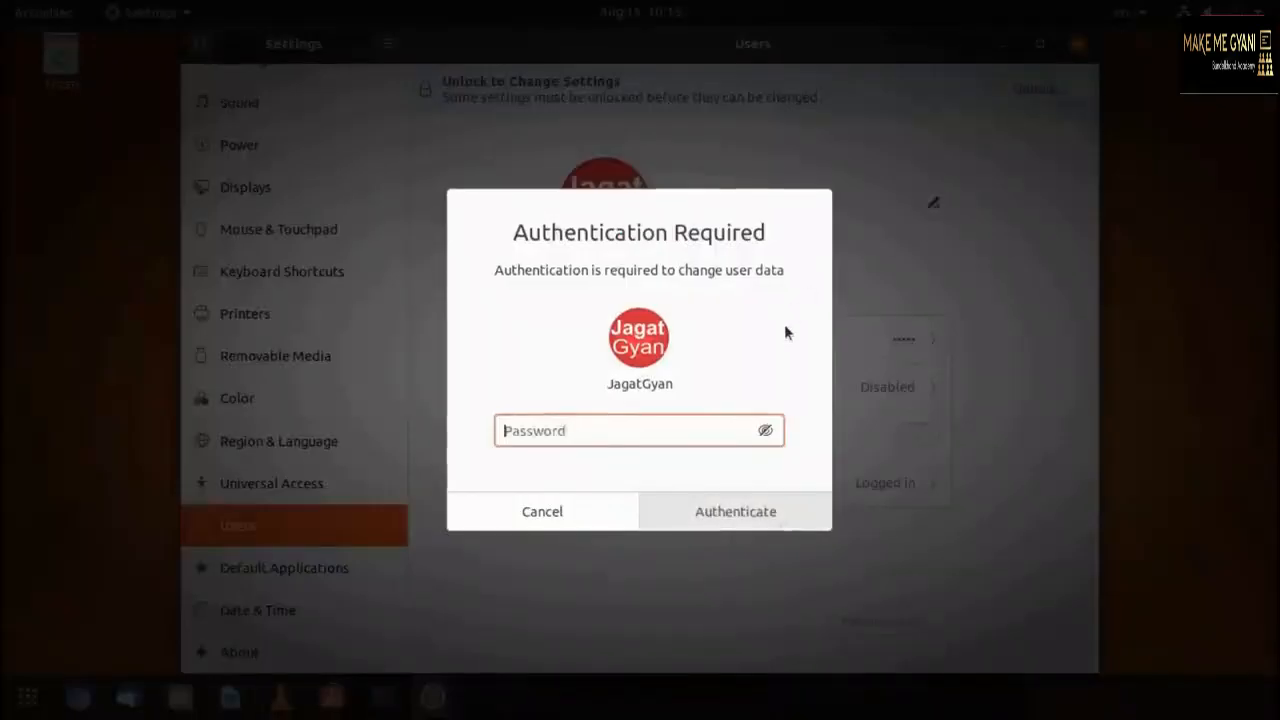
pyautogui.click(777, 517)
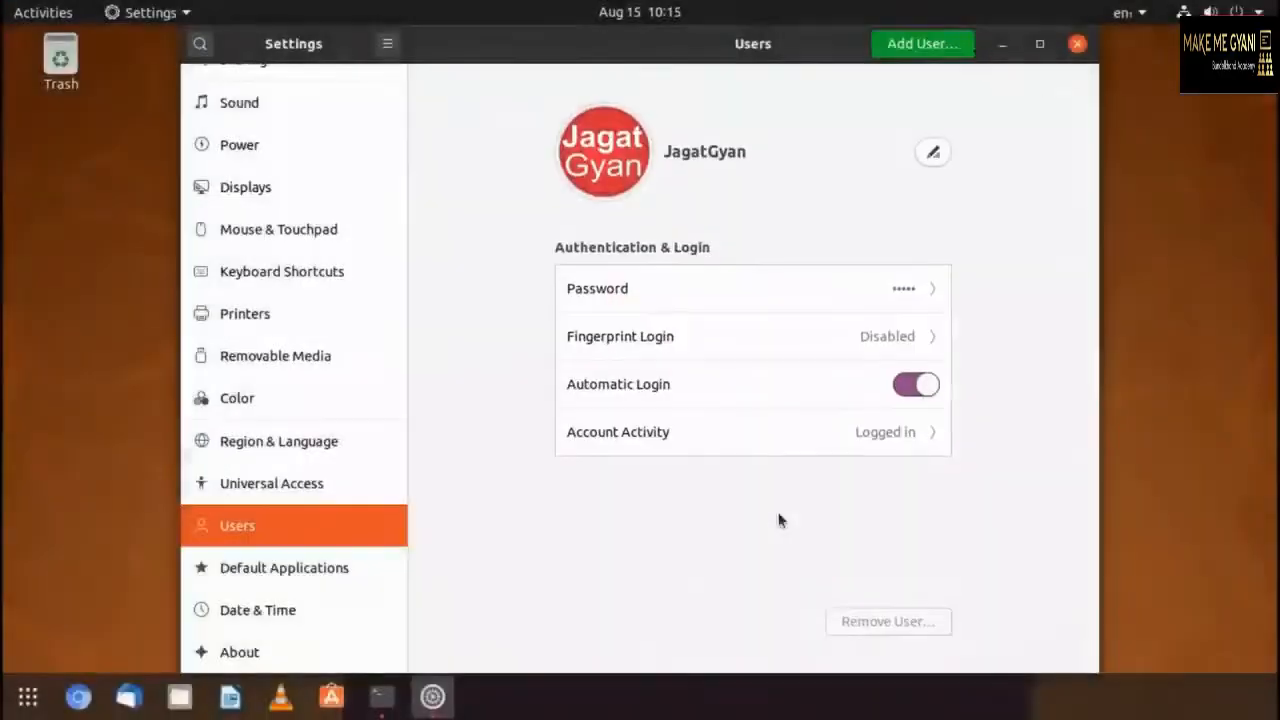
# - Examine the Standard and Administrator account types in the Add User form and leave it without adding a user
pyautogui.click(944, 50)
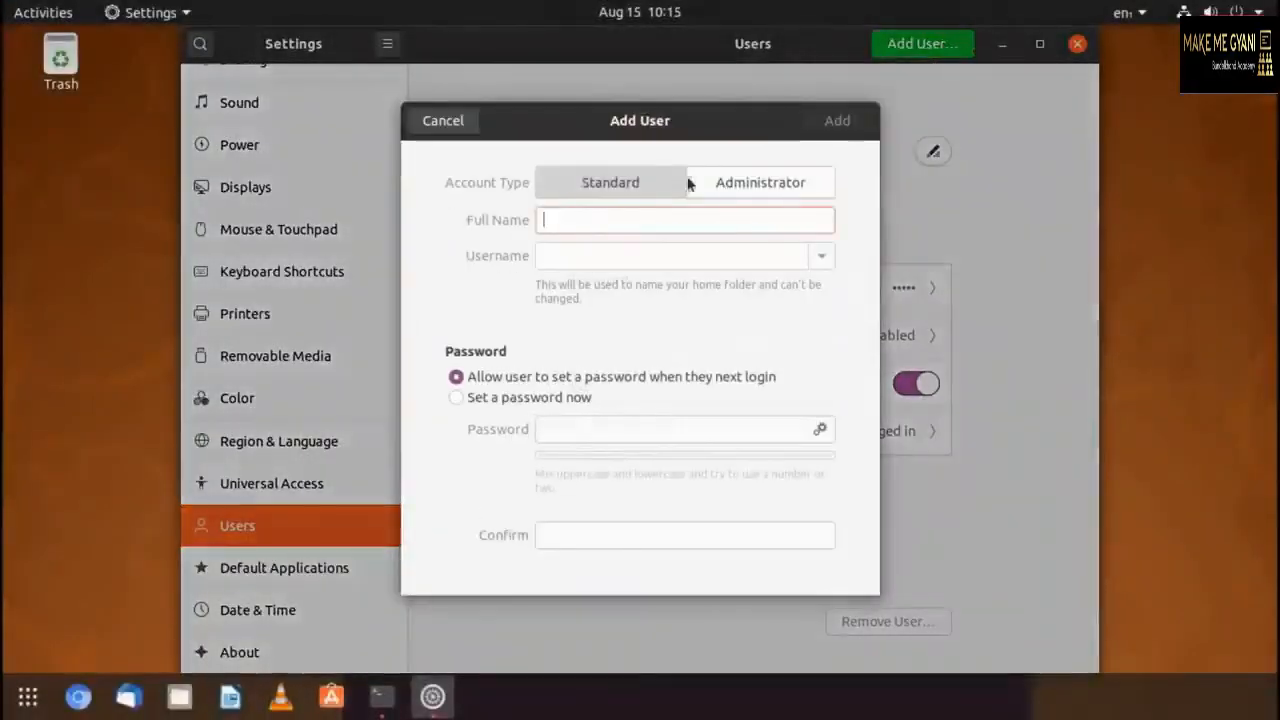
pyautogui.click(760, 190)
pyautogui.click(648, 192)
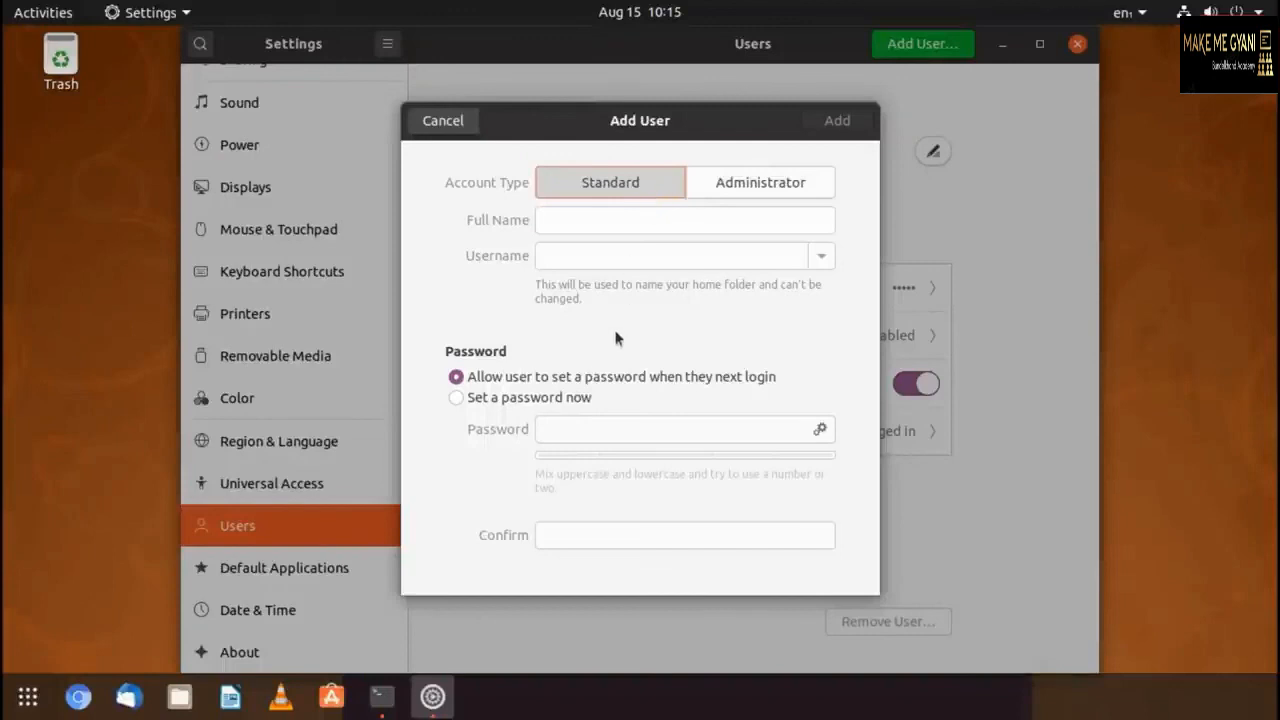
pyautogui.click(716, 191)
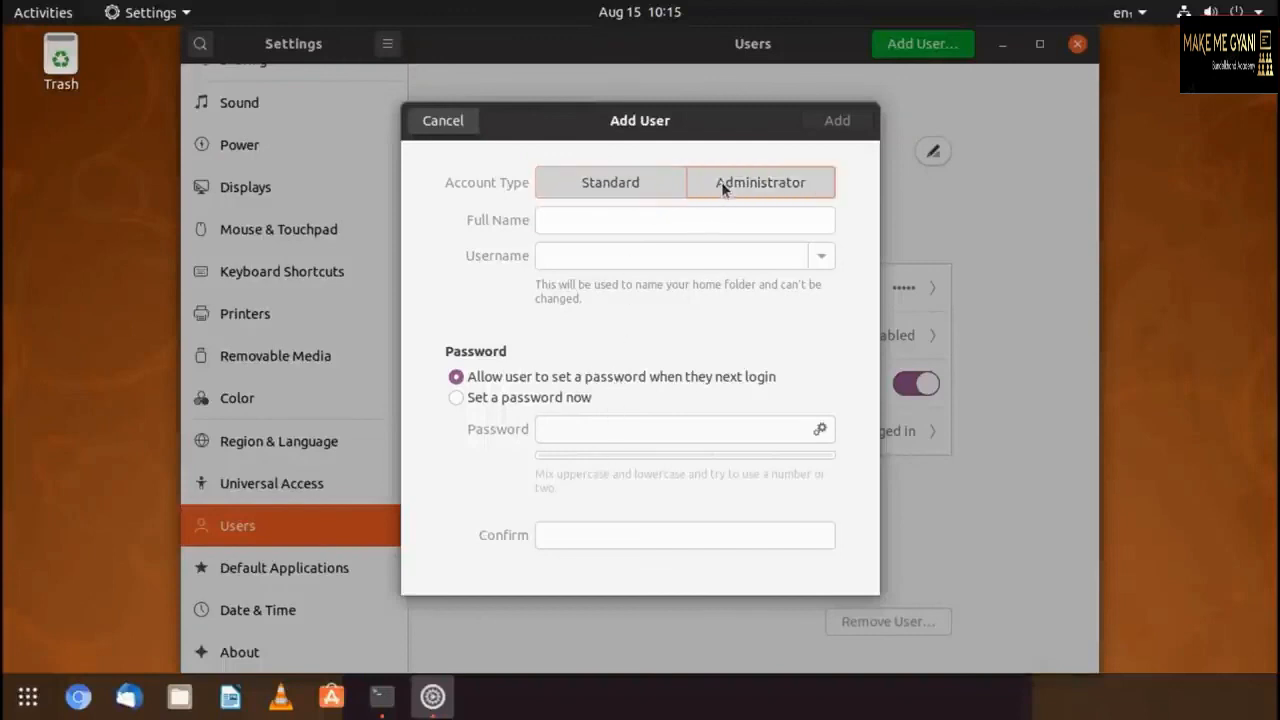
pyautogui.click(443, 121)
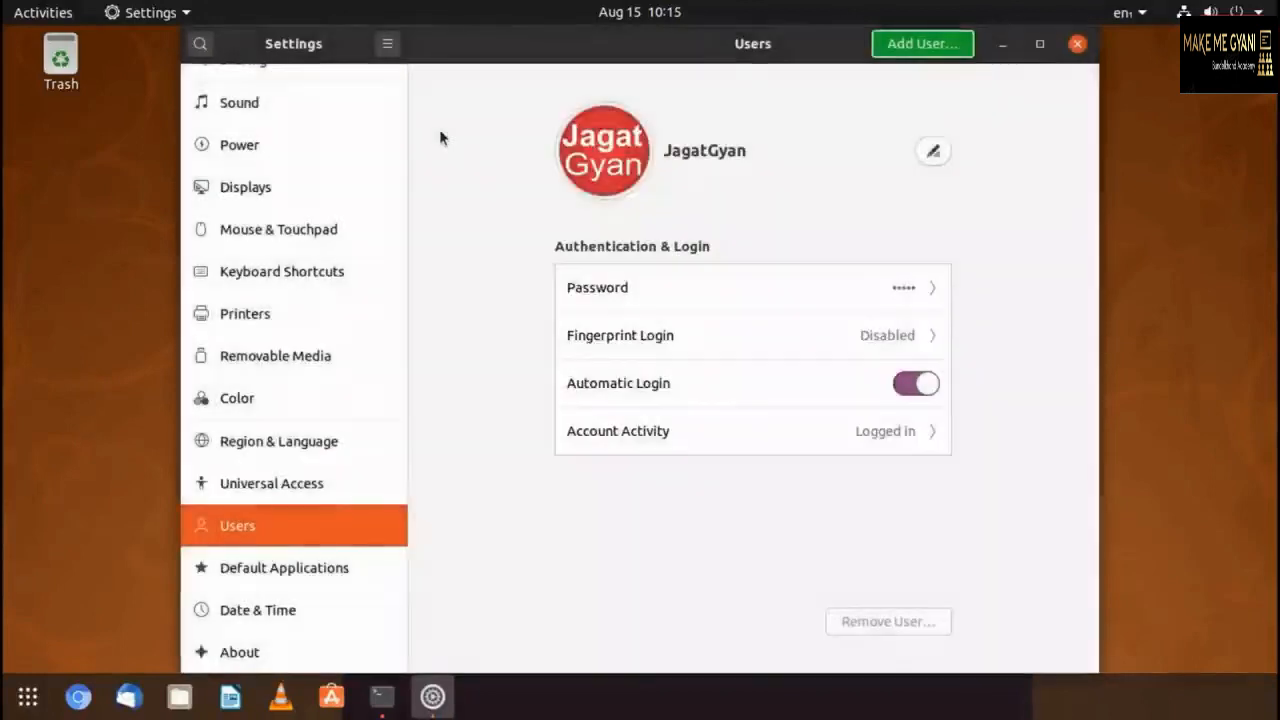
# - Set the default applications to Chromium Web Browser for Web and VLC media player for both Music and Video
pyautogui.click(352, 570)
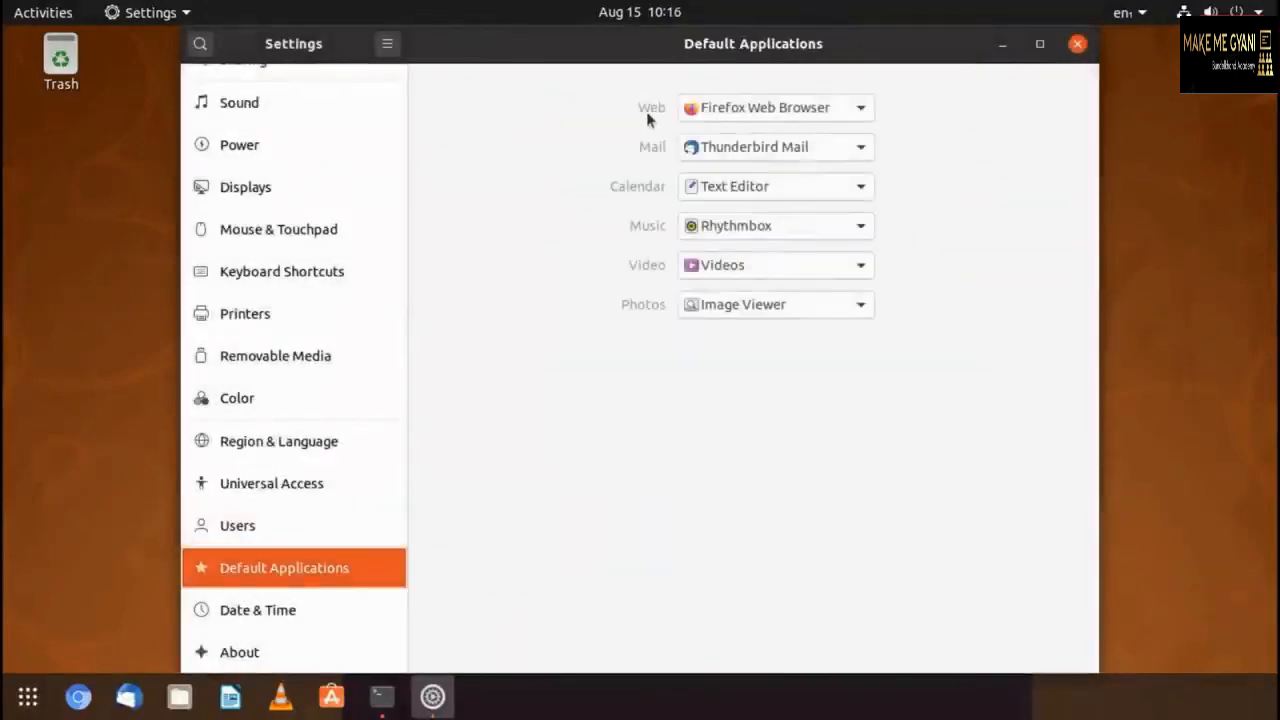
pyautogui.click(706, 114)
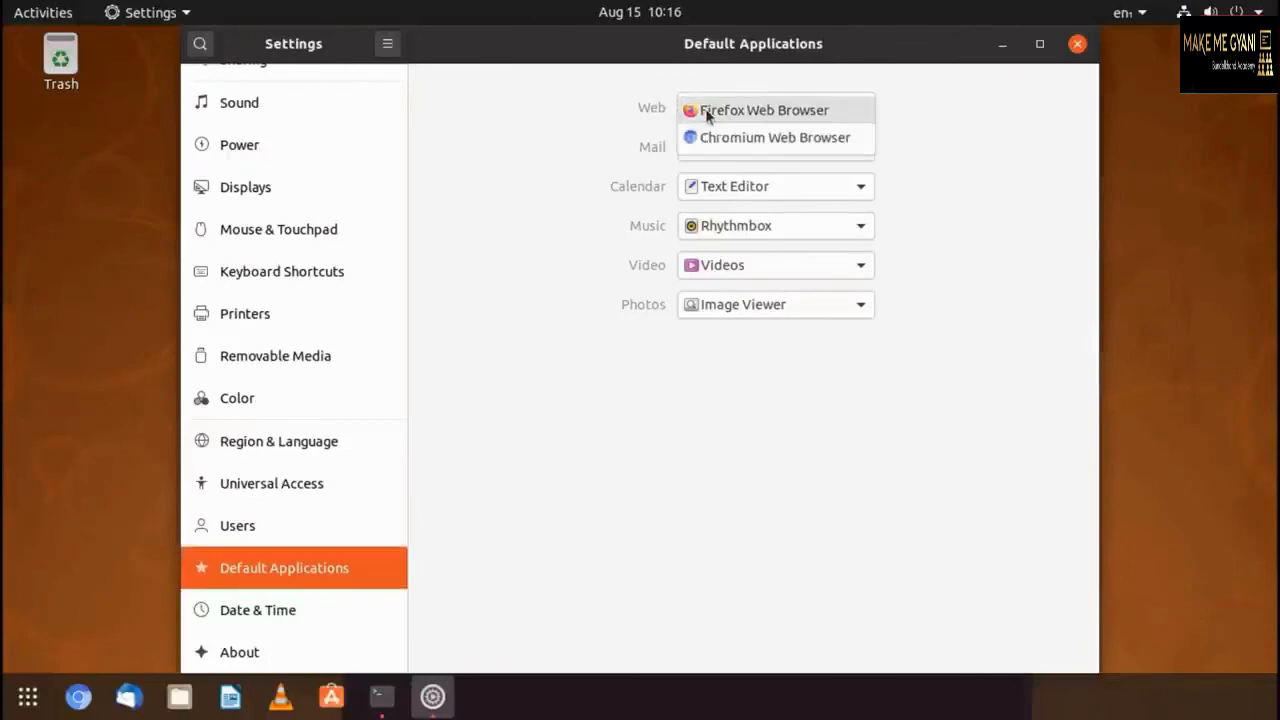
pyautogui.click(810, 143)
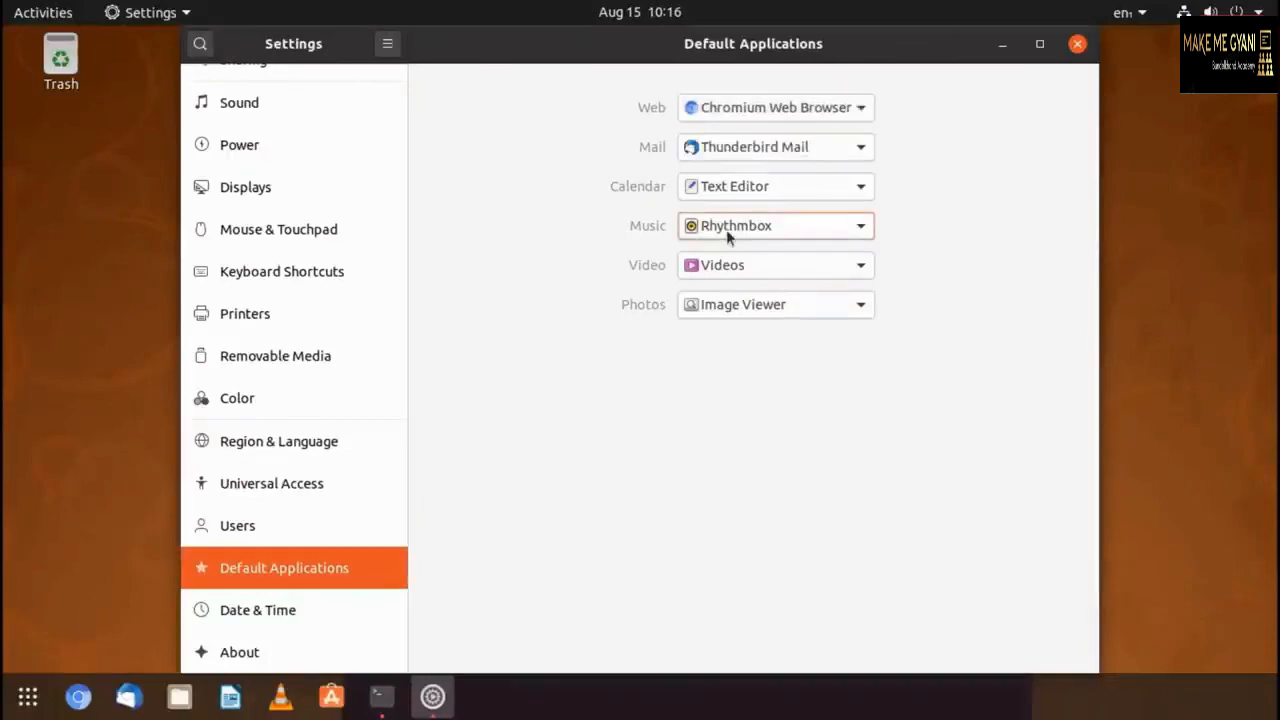
pyautogui.click(742, 226)
pyautogui.click(769, 338)
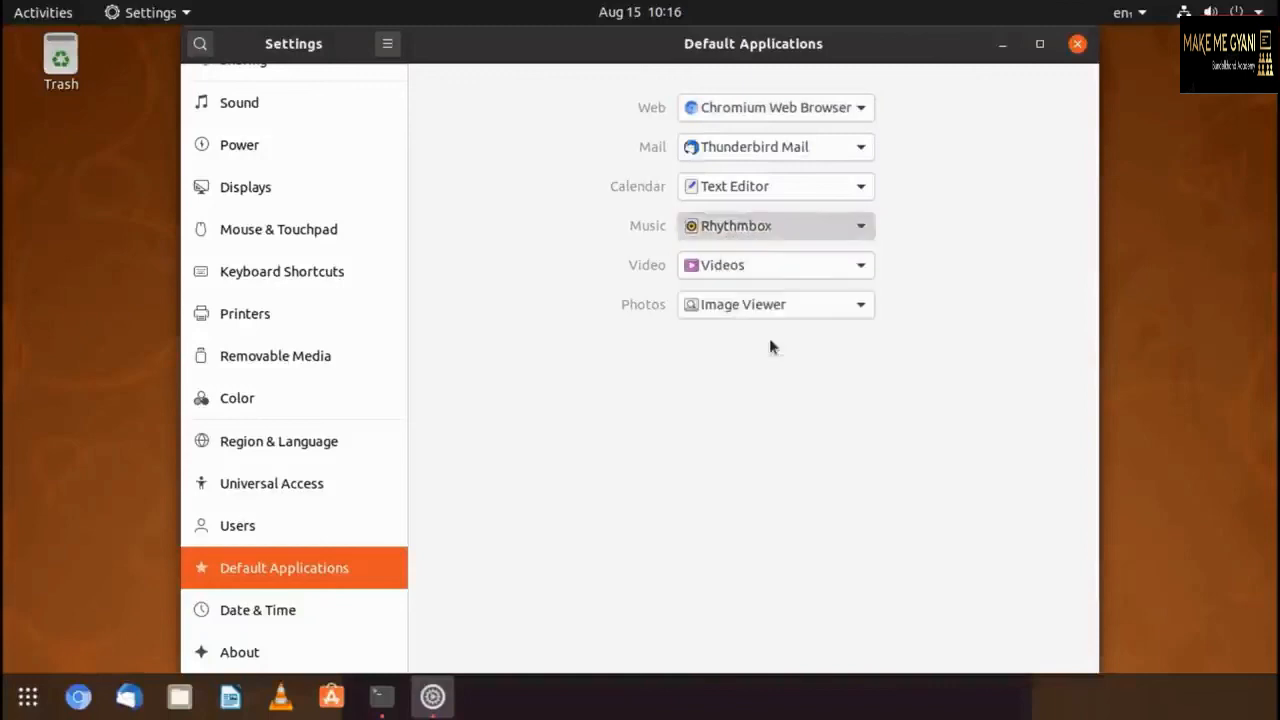
pyautogui.click(767, 268)
pyautogui.click(763, 352)
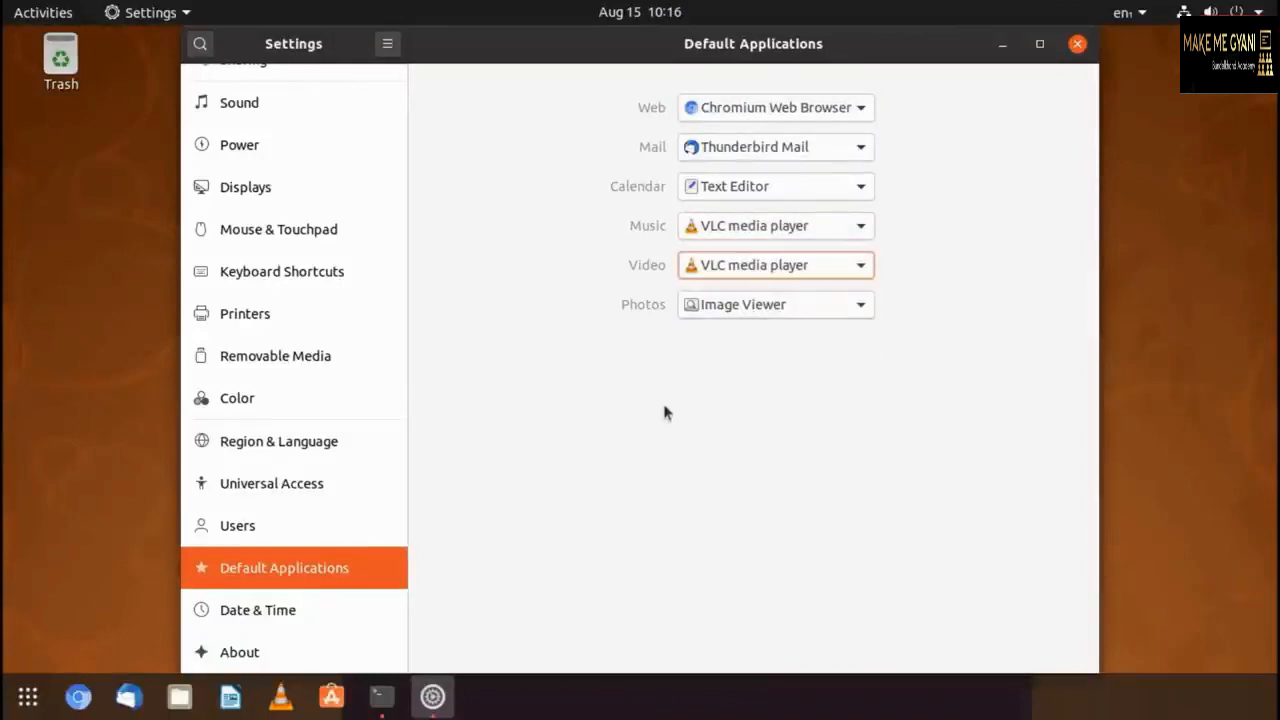
# - Examine the manual Date & Time form by temporarily turning off Automatic Date & Time, and turn it back on after closing the form
pyautogui.click(320, 617)
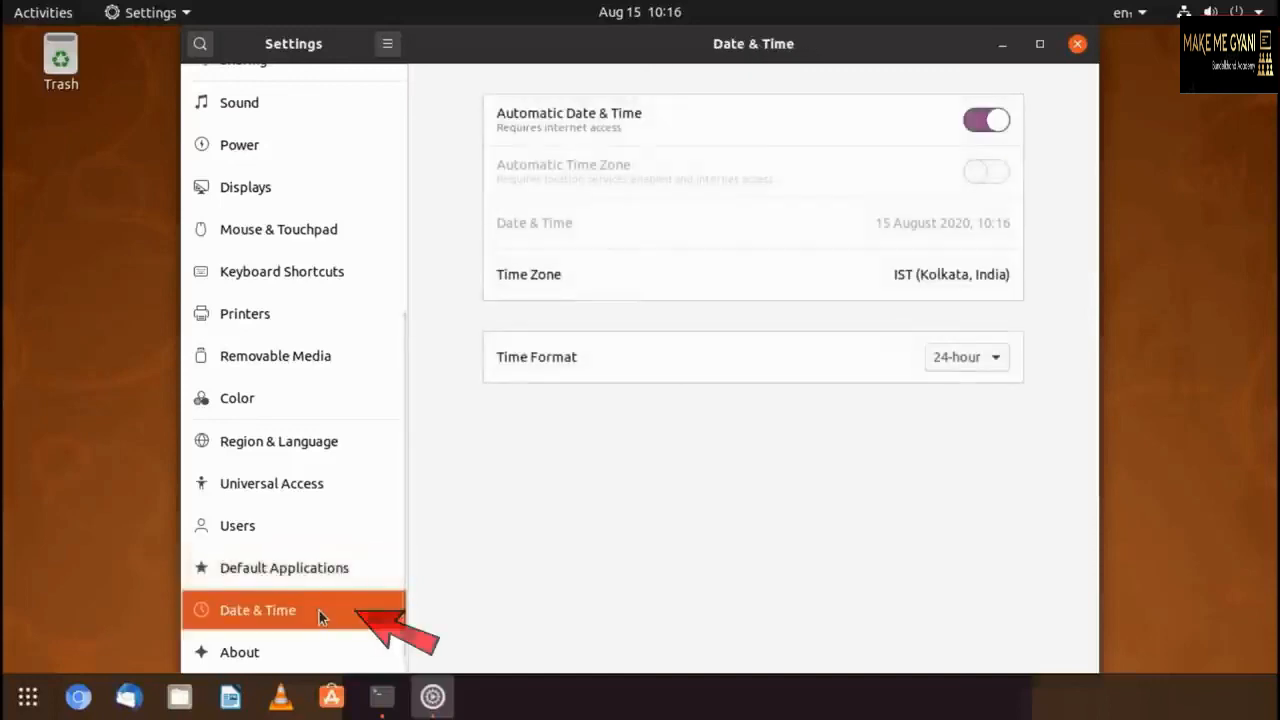
pyautogui.click(988, 121)
pyautogui.click(968, 236)
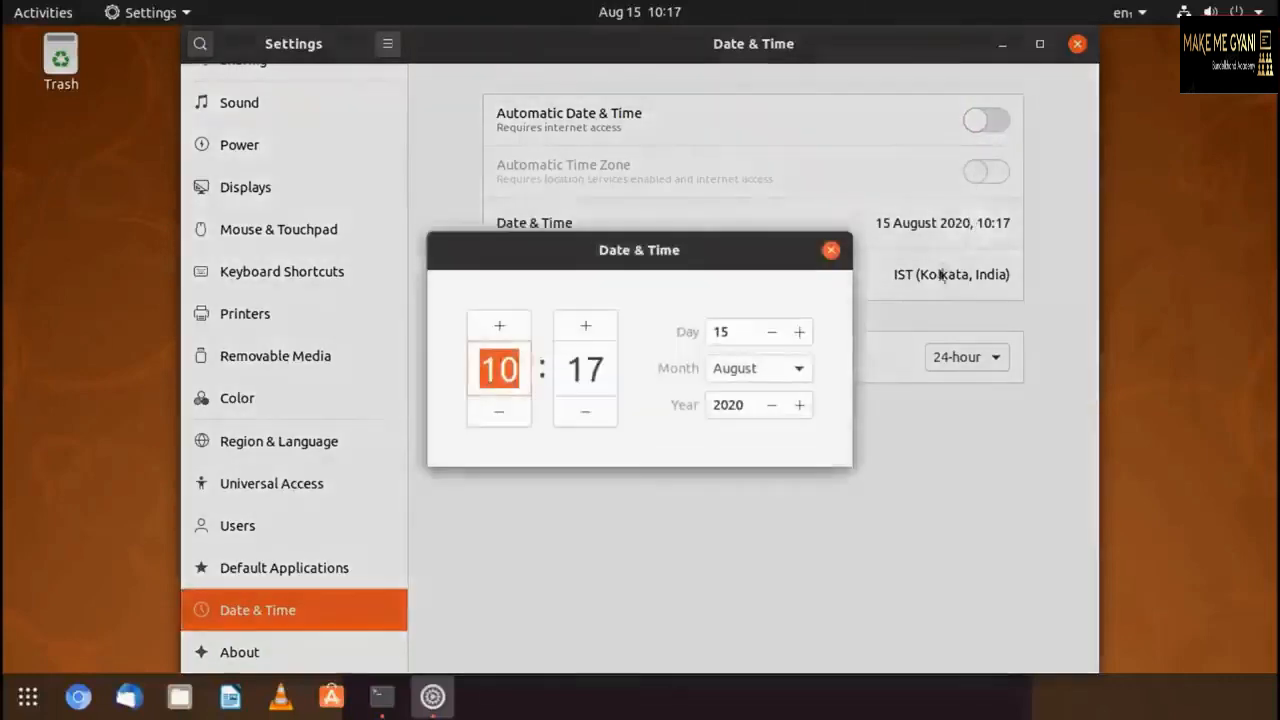
pyautogui.click(831, 251)
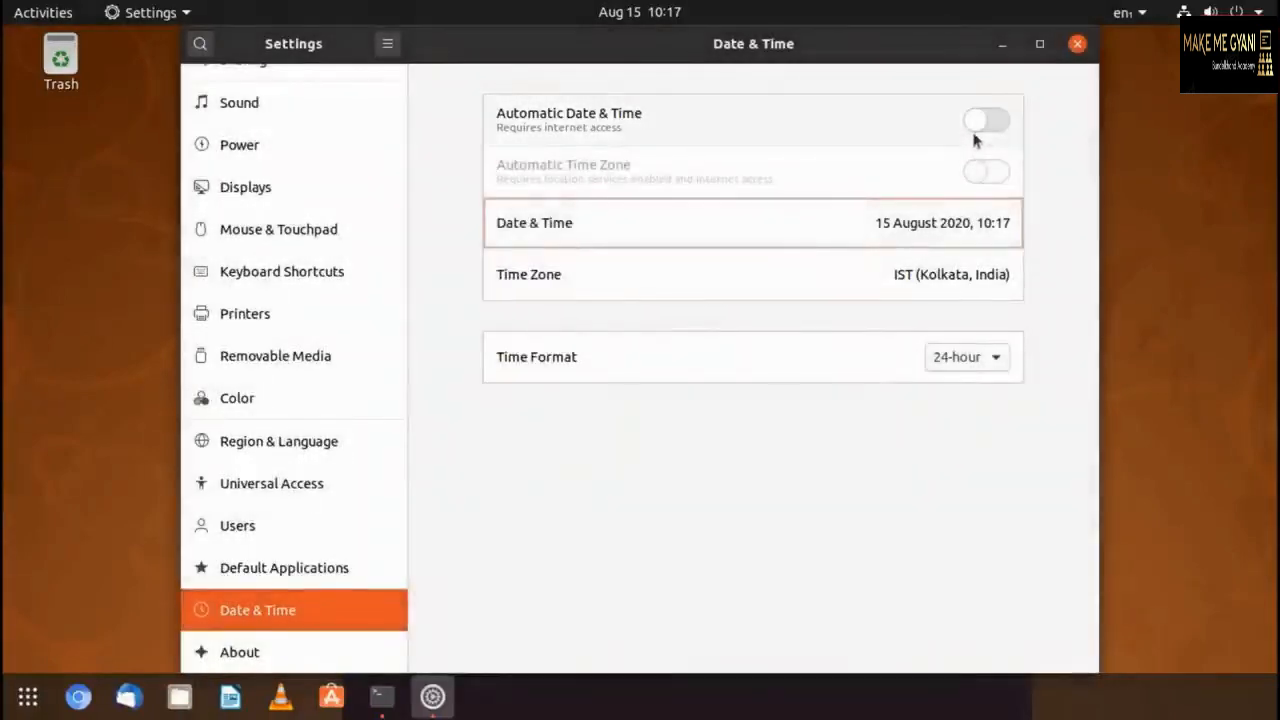
pyautogui.click(976, 130)
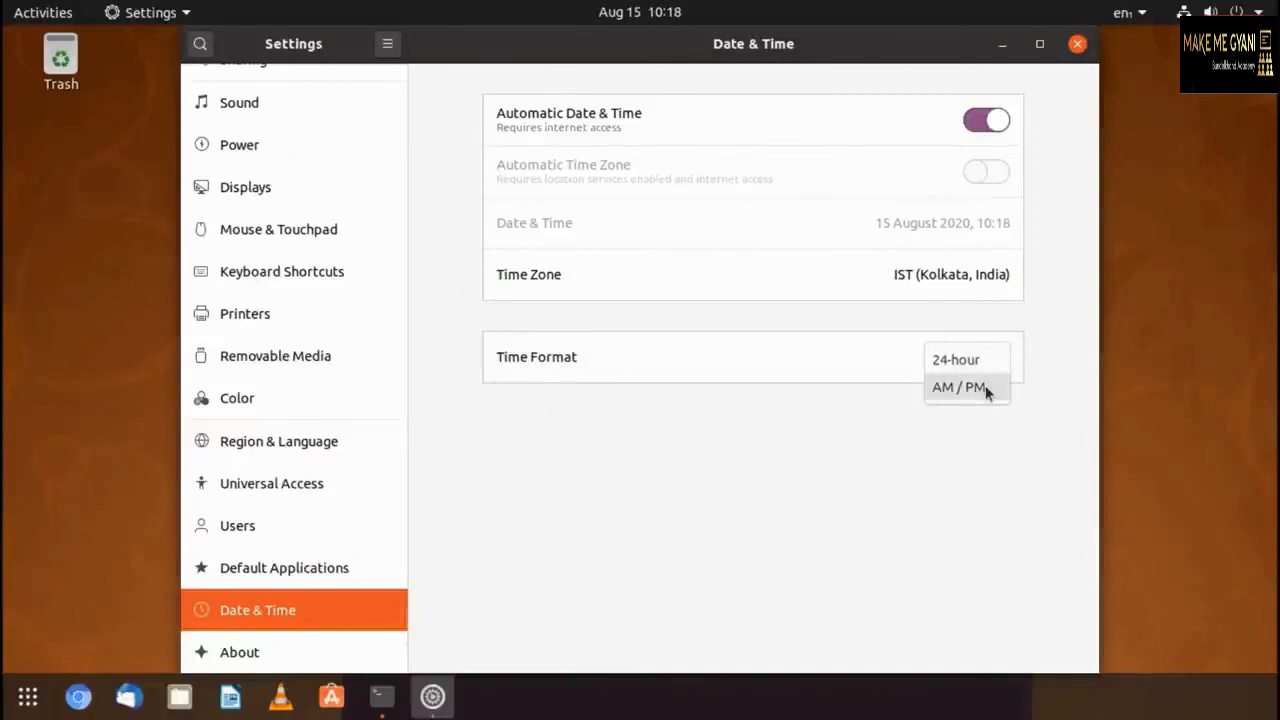
# - Set the time format to AM / PM, and view the system's About details before closing Settings
pyautogui.click(960, 387)
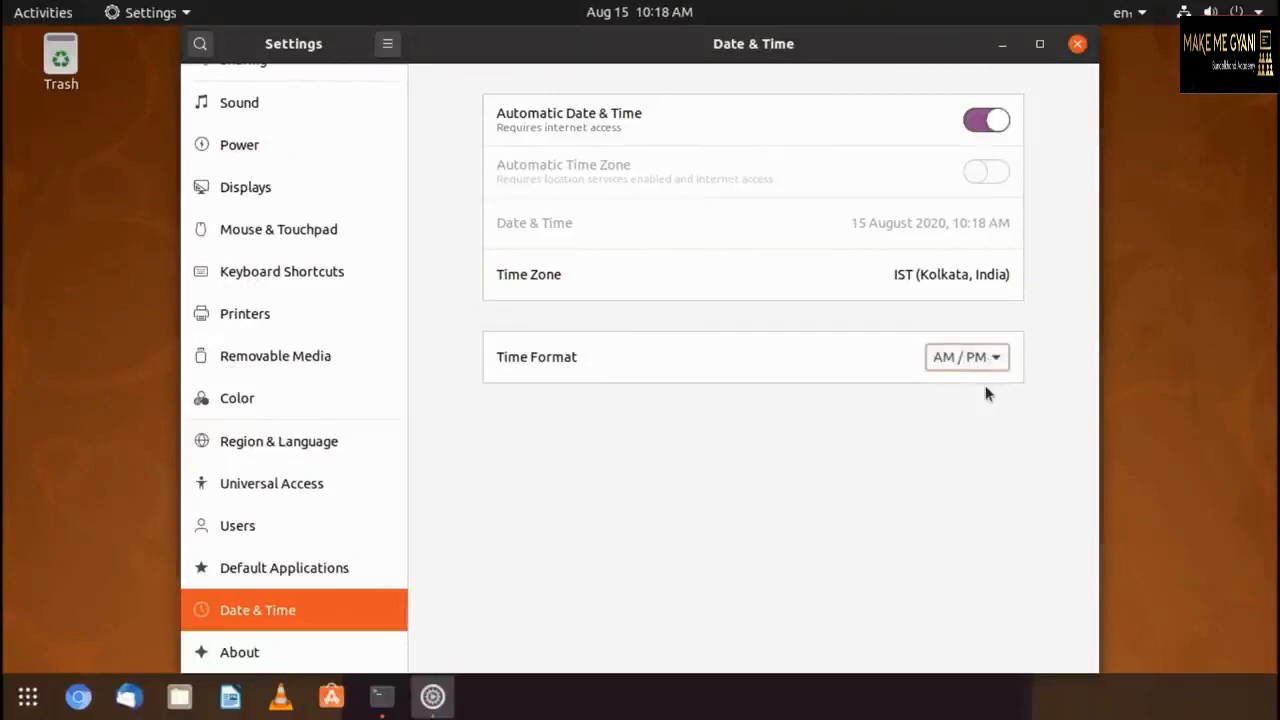
pyautogui.click(303, 652)
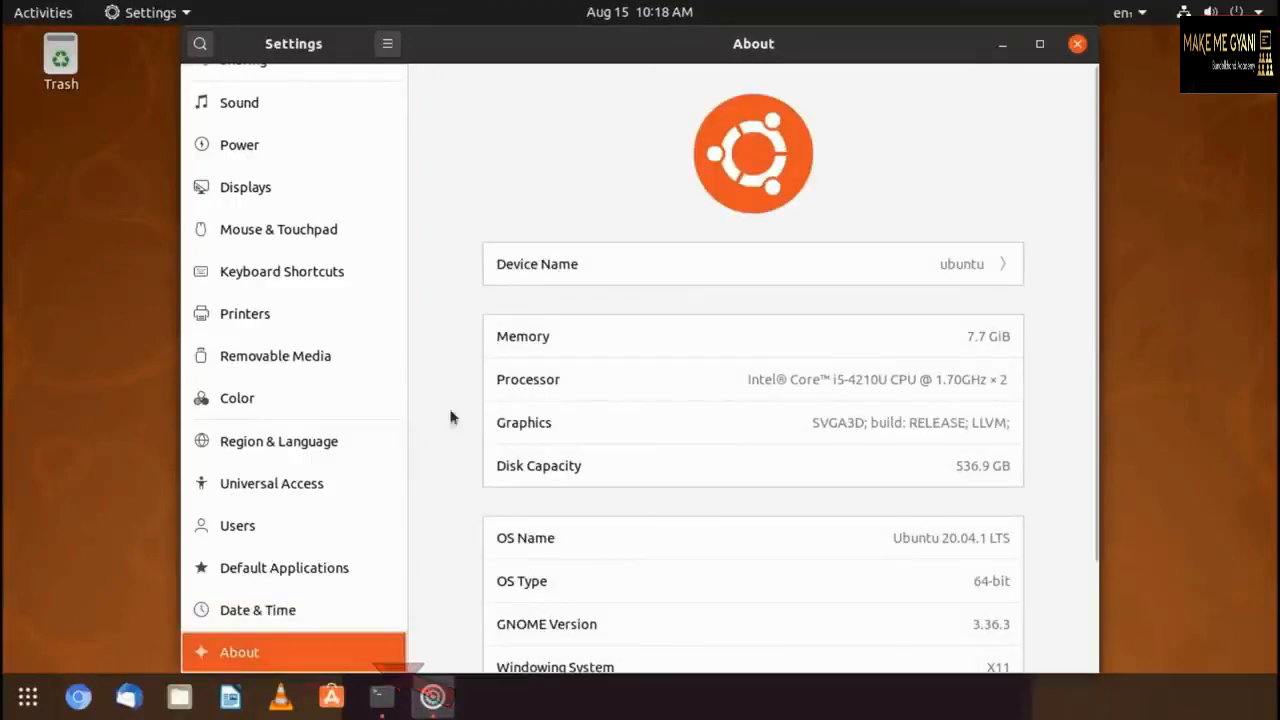
pyautogui.click(1077, 43)
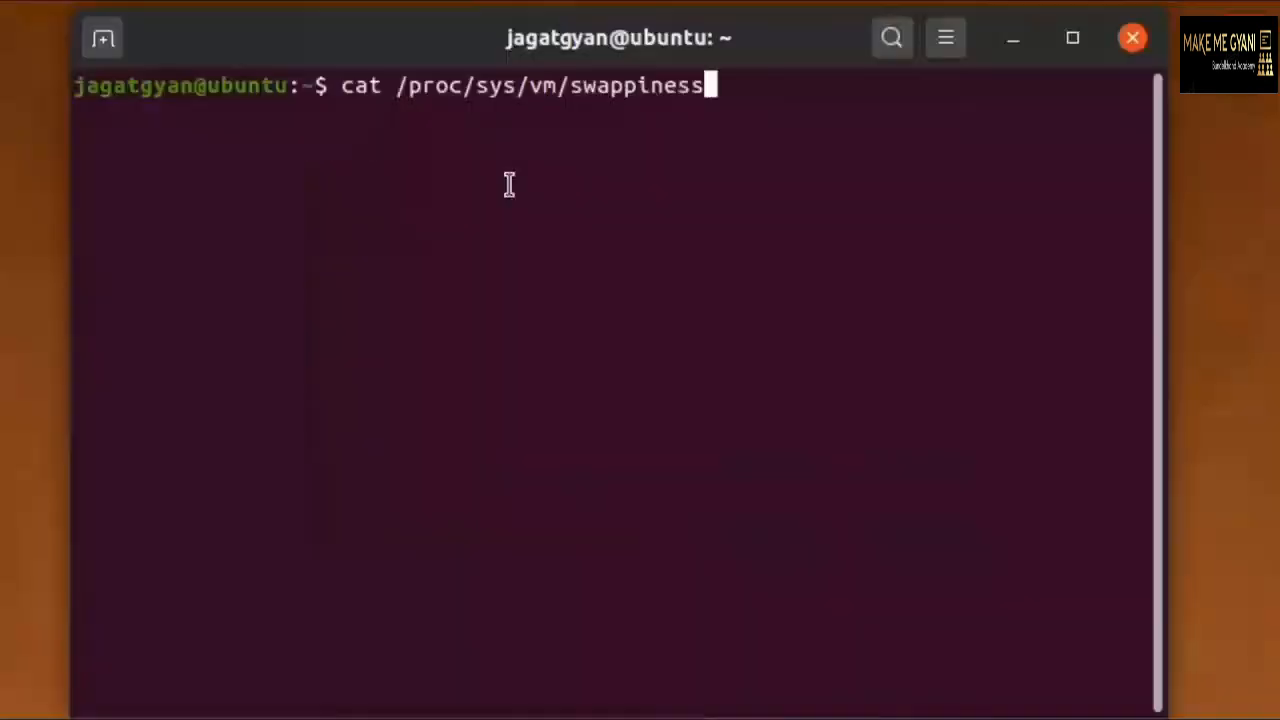
# - Check the current swappiness value in the terminal with cat /proc/sys/vm/swappiness
pyautogui.press('Return')
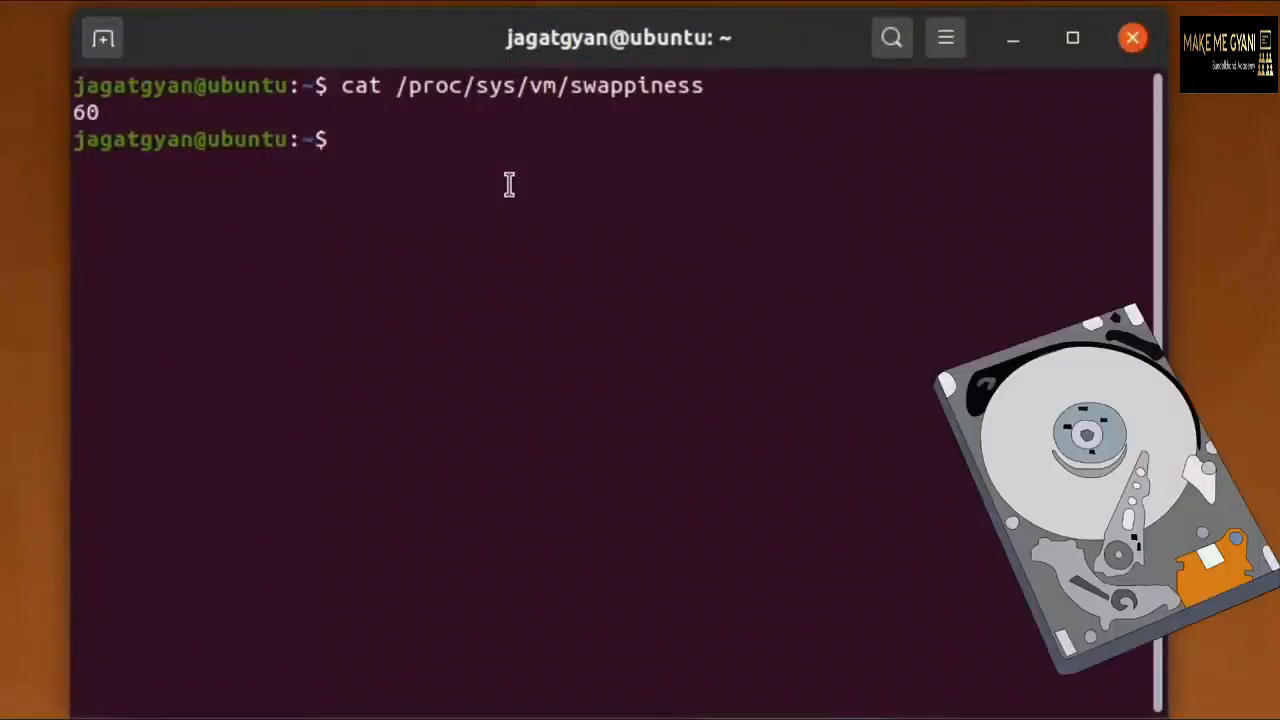
pyautogui.moveTo(105, 112); pyautogui.dragTo(57, 115)
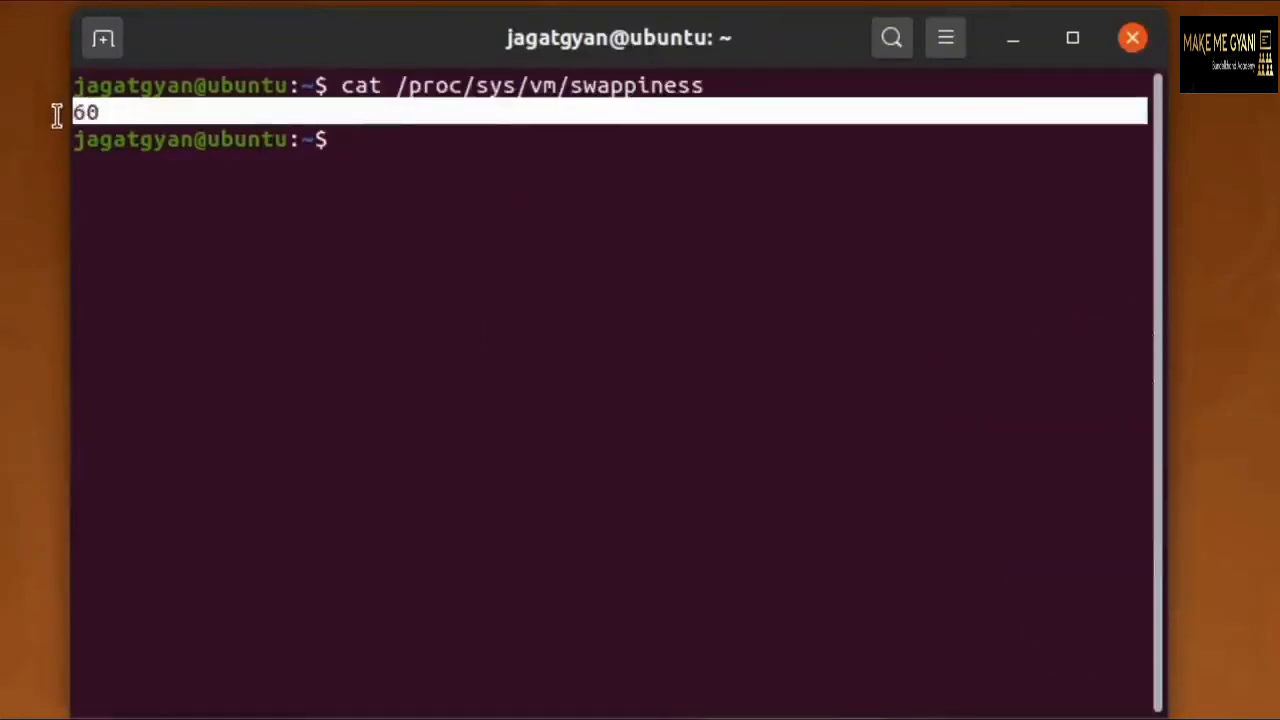
pyautogui.click(452, 153)
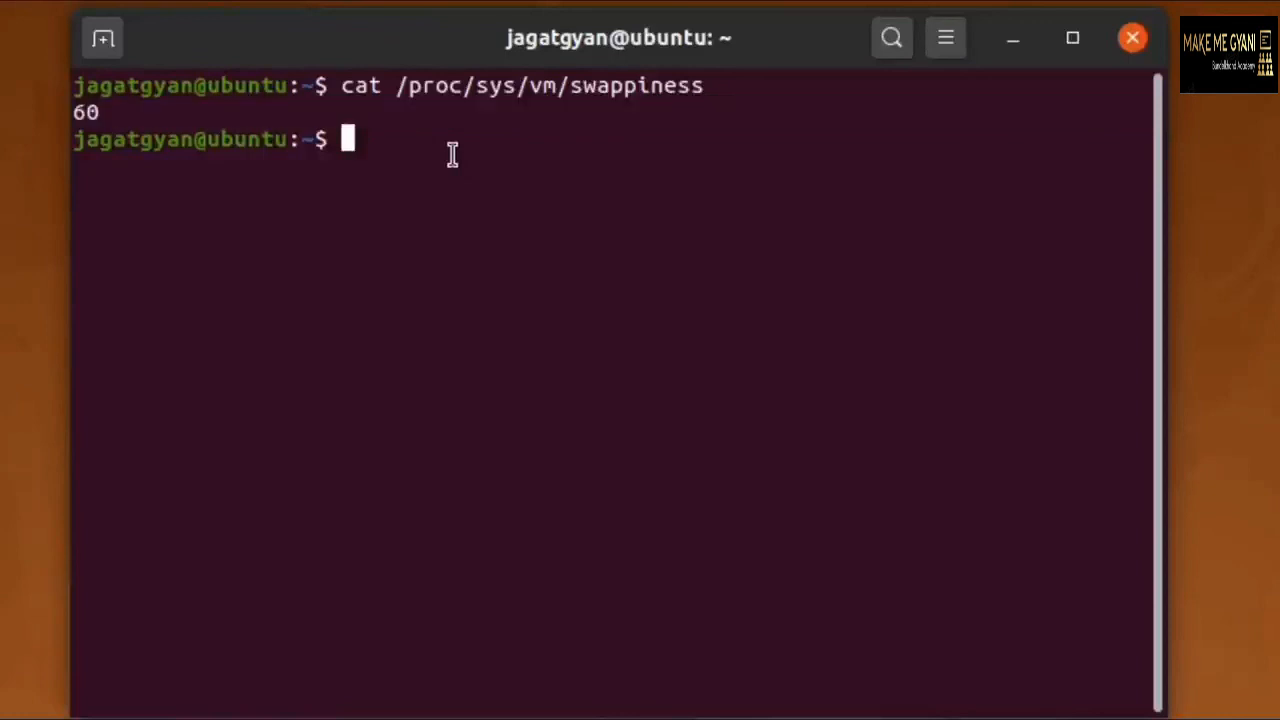
# - Open /etc/sysctl.conf with sudo gedit and append the line vm.swappiness=10 at the end of the file
pyautogui.write('sudo gedit /etc/sysctl.conf')
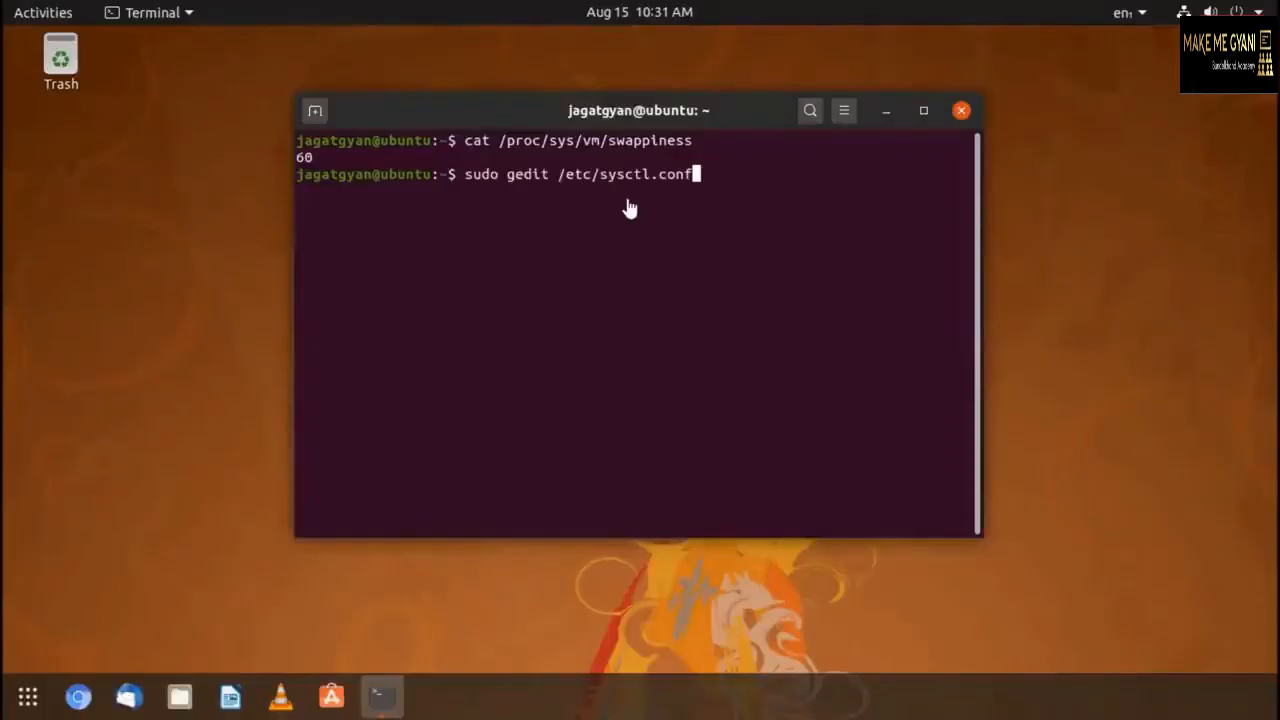
pyautogui.press('Return')
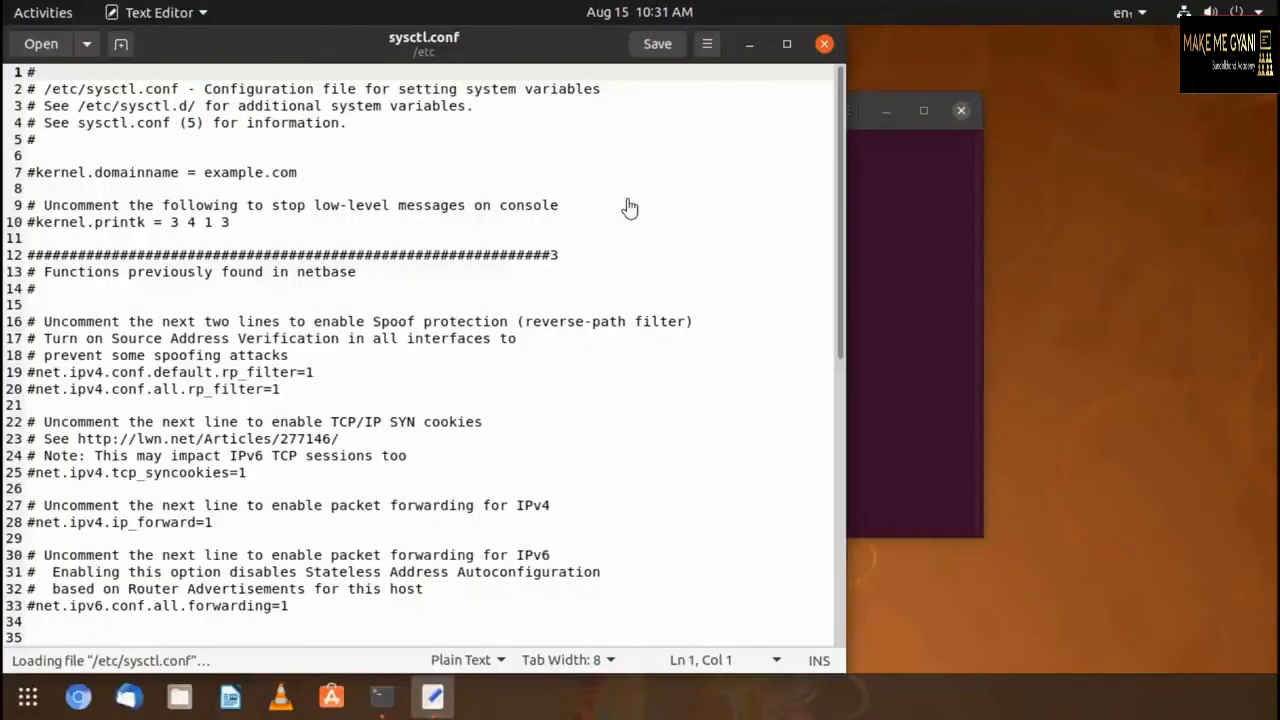
pyautogui.moveTo(839, 152); pyautogui.dragTo(839, 440)
pyautogui.click(71, 640)
pyautogui.press('Return')
pyautogui.write('vm.swappiness=10')
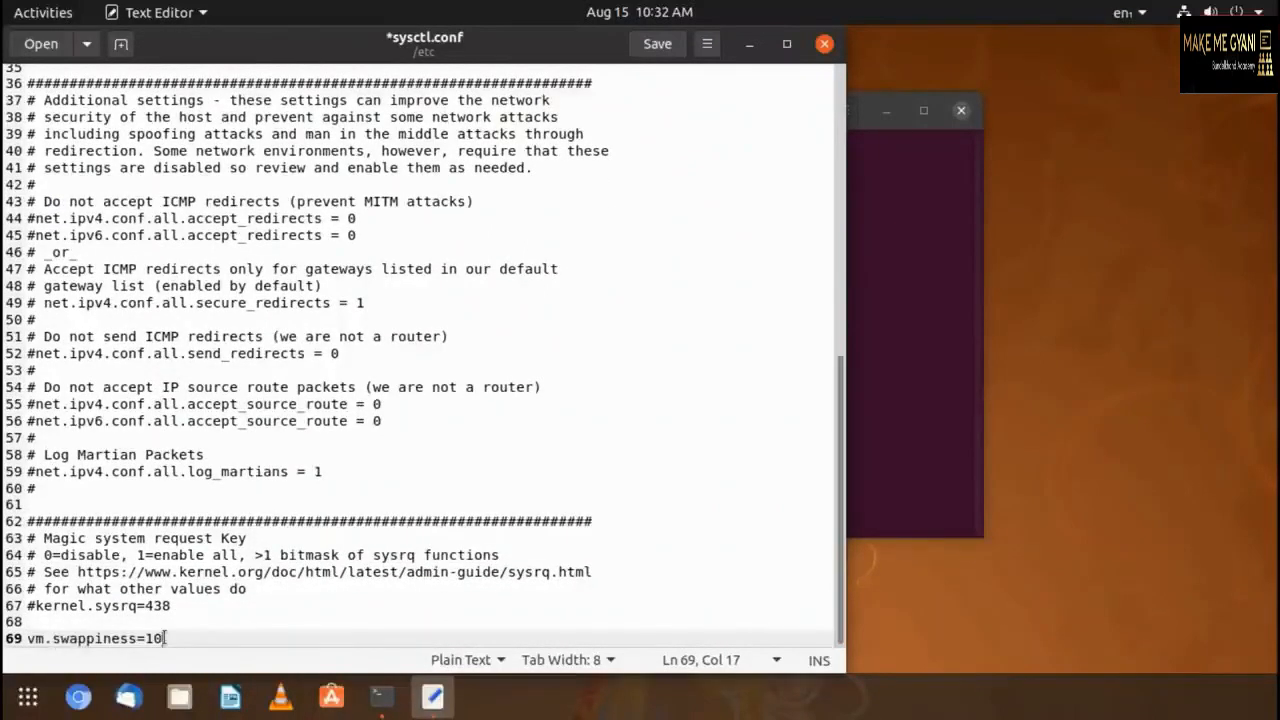
# - Save sysctl.conf, close the editor, and review the gedit warning in the terminal
pyautogui.click(657, 44)
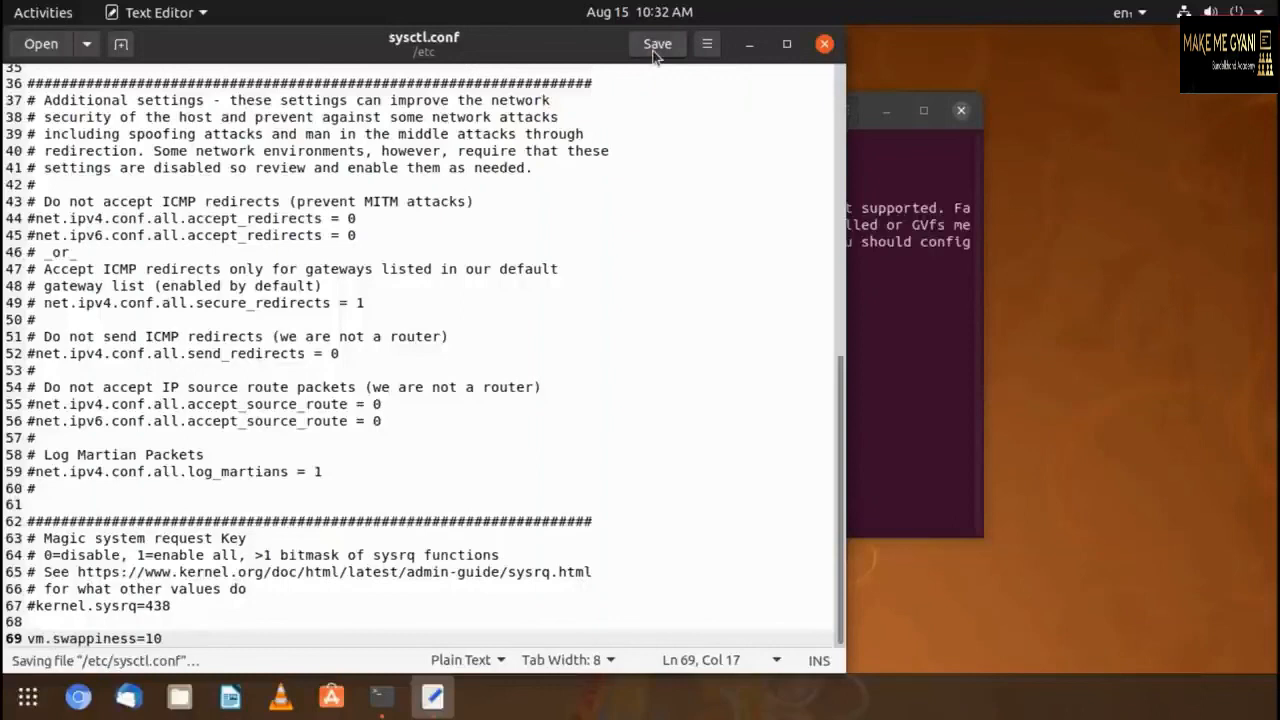
pyautogui.click(824, 44)
pyautogui.moveTo(298, 208); pyautogui.dragTo(621, 258)
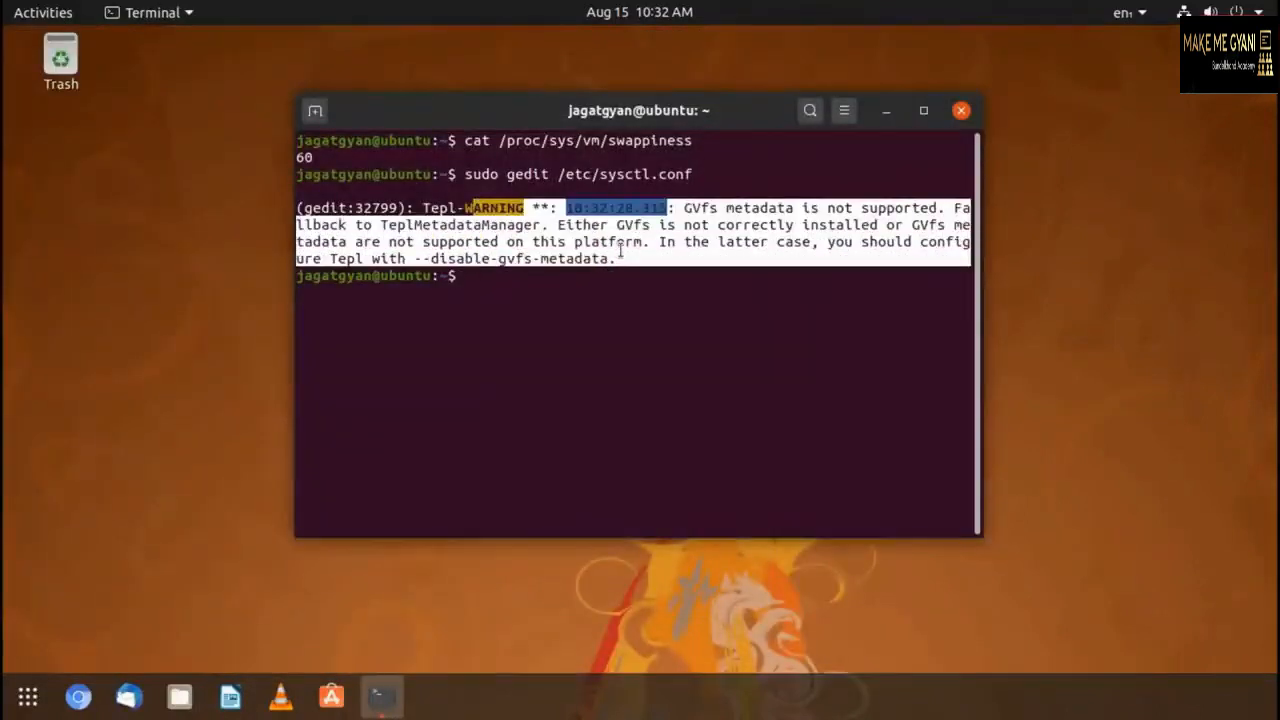
pyautogui.click(503, 286)
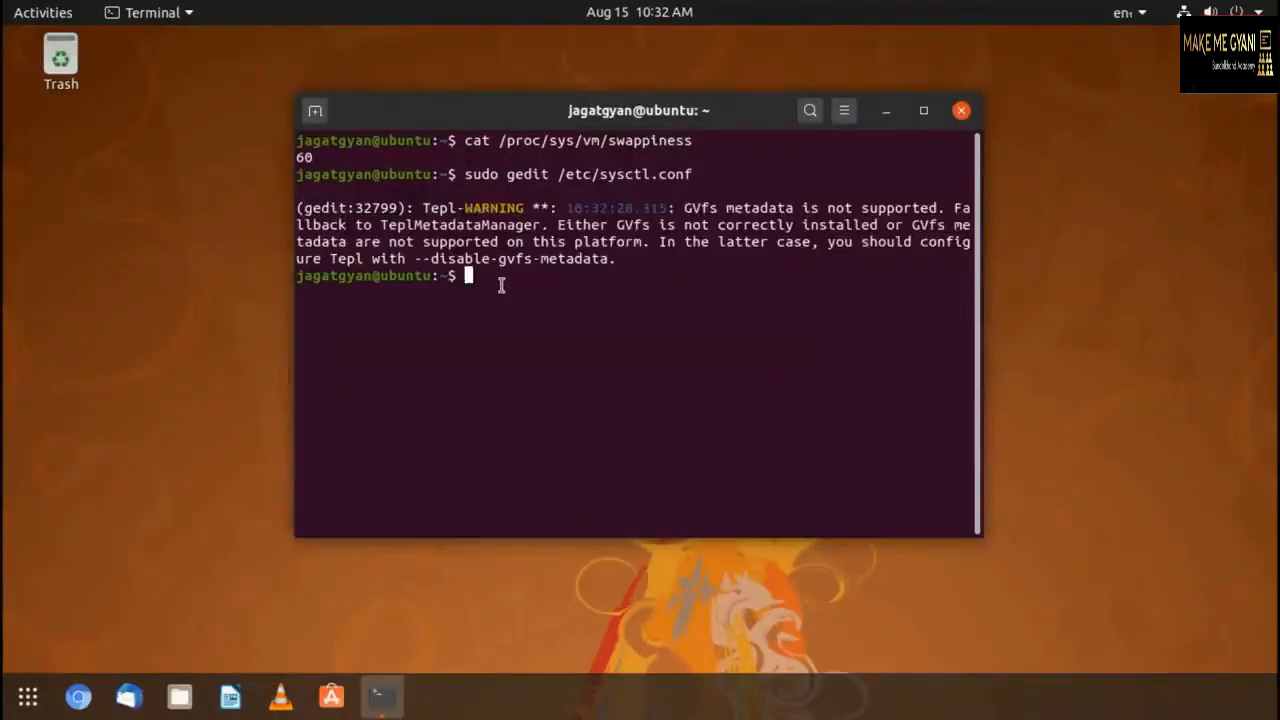